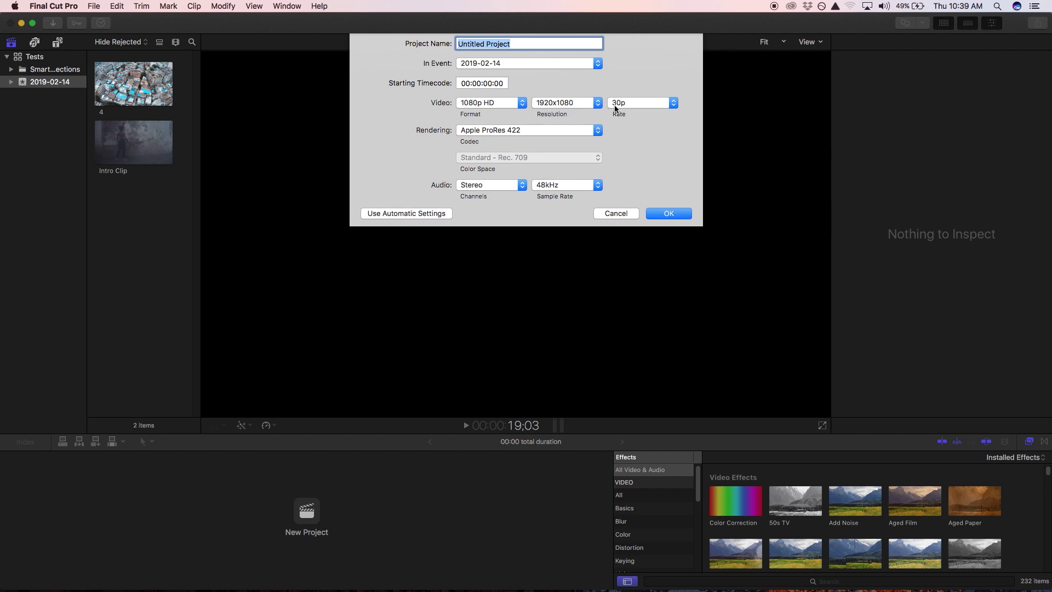
Create the project with the name Glitch and place the Intro Clip at the start of its timeline.
{"action": "type", "text": "Glitch"}
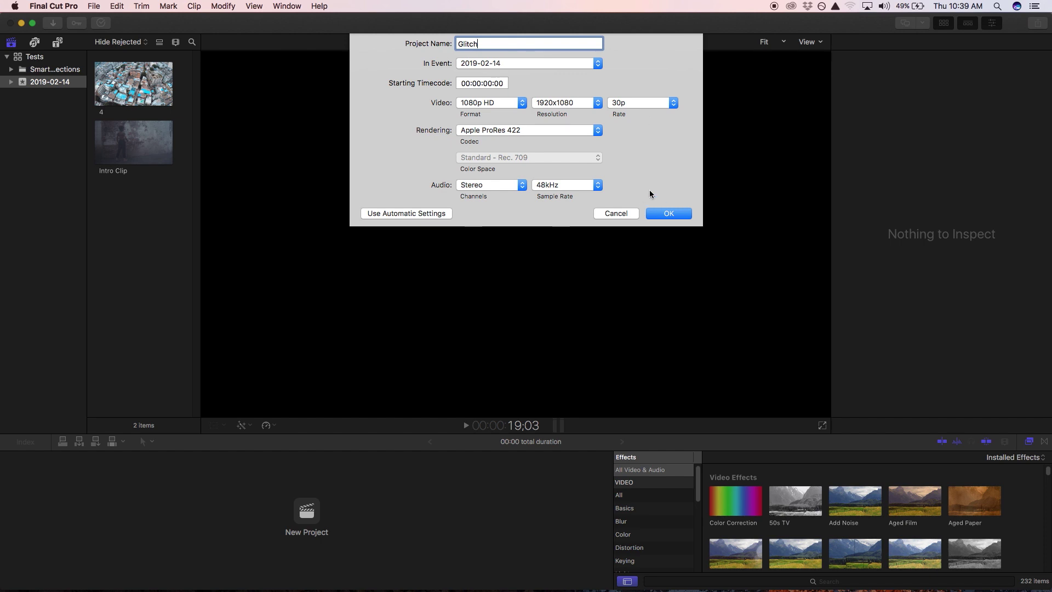
{"action": "left_click", "coordinate": [670, 214]}
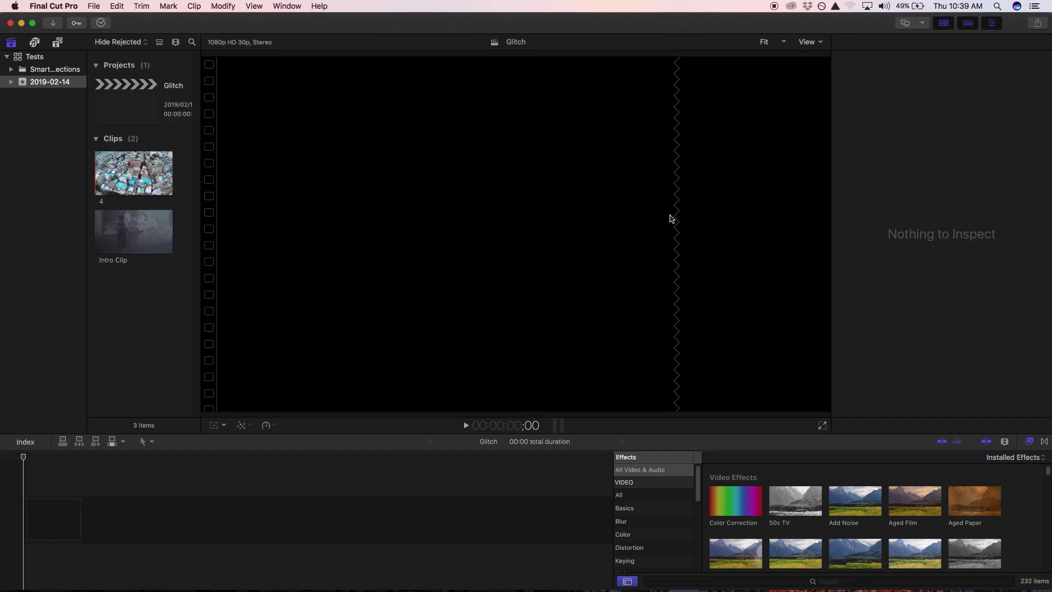
{"action": "left_click", "coordinate": [153, 228]}
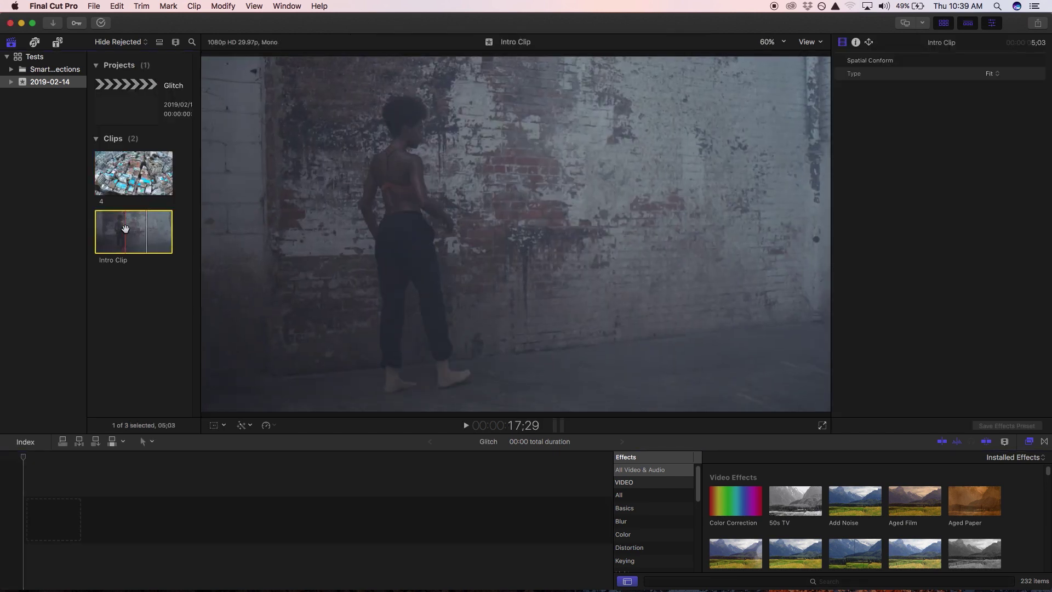
{"action": "left_click_drag", "start_coordinate": [125, 230], "coordinate": [24, 524]}
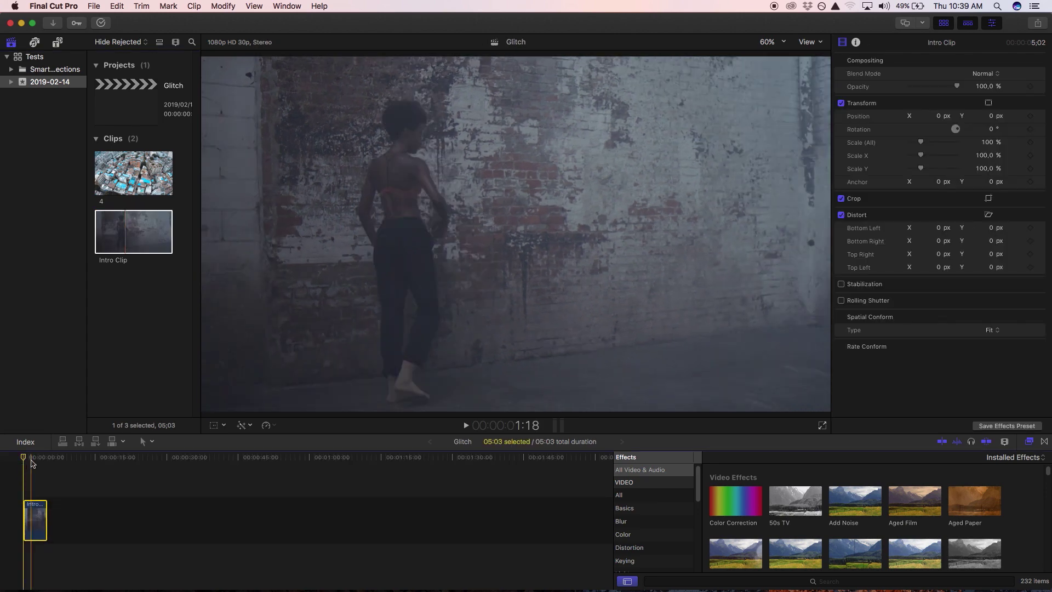
{"action": "key", "text": "super+equal"}
{"action": "key", "text": "super+equal"}
{"action": "key", "text": "super+equal"}
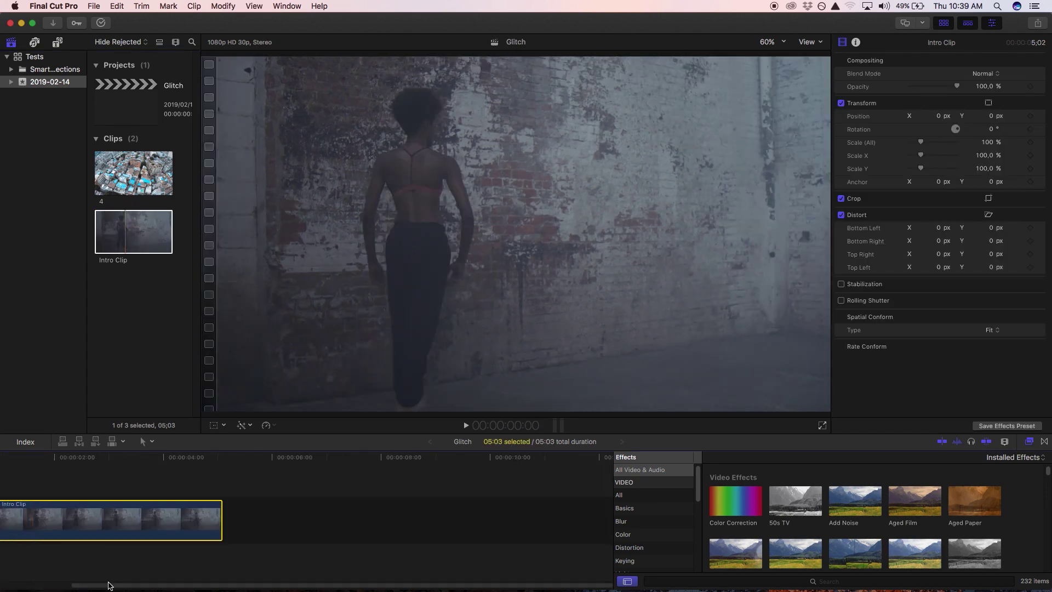
{"action": "left_click_drag", "start_coordinate": [109, 584], "coordinate": [11, 587]}
Connect a Basic Title from the Bumper/Opener titles above the Intro Clip and trim it to the clip's end.
{"action": "left_click", "coordinate": [59, 42]}
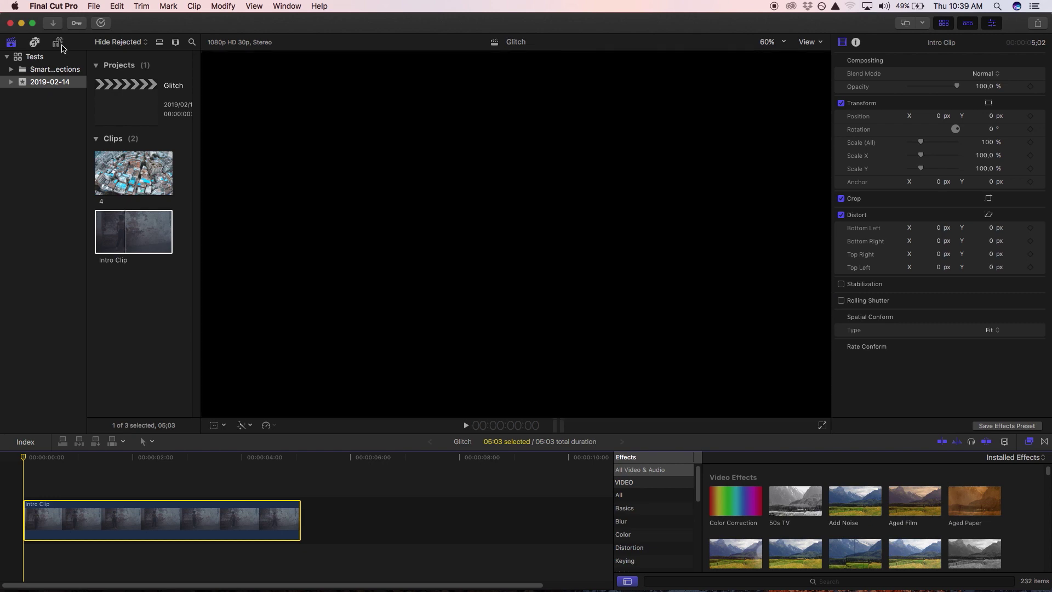
{"action": "left_click", "coordinate": [131, 155]}
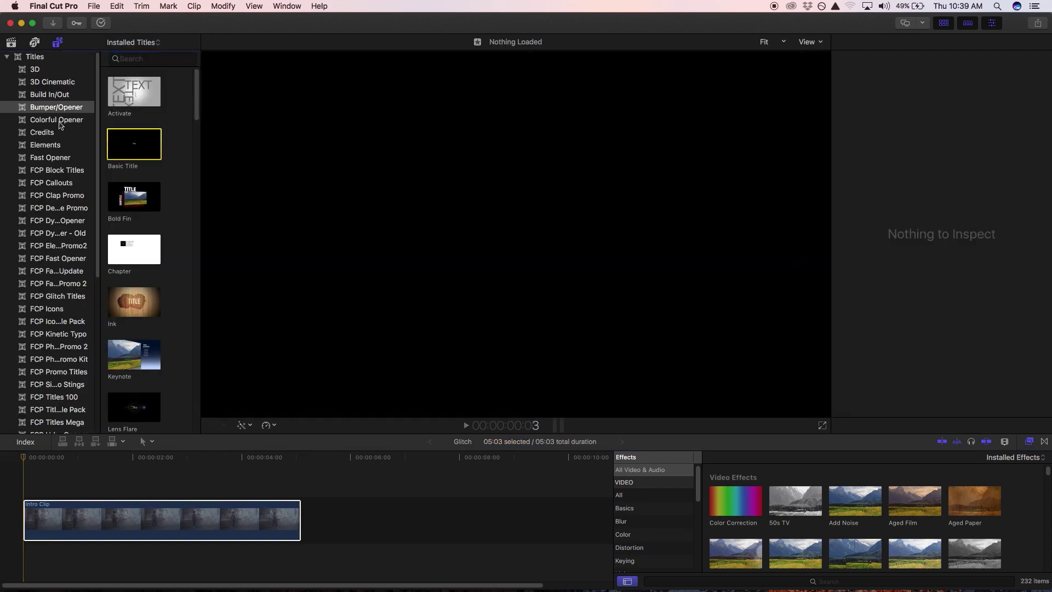
{"action": "key", "text": "q"}
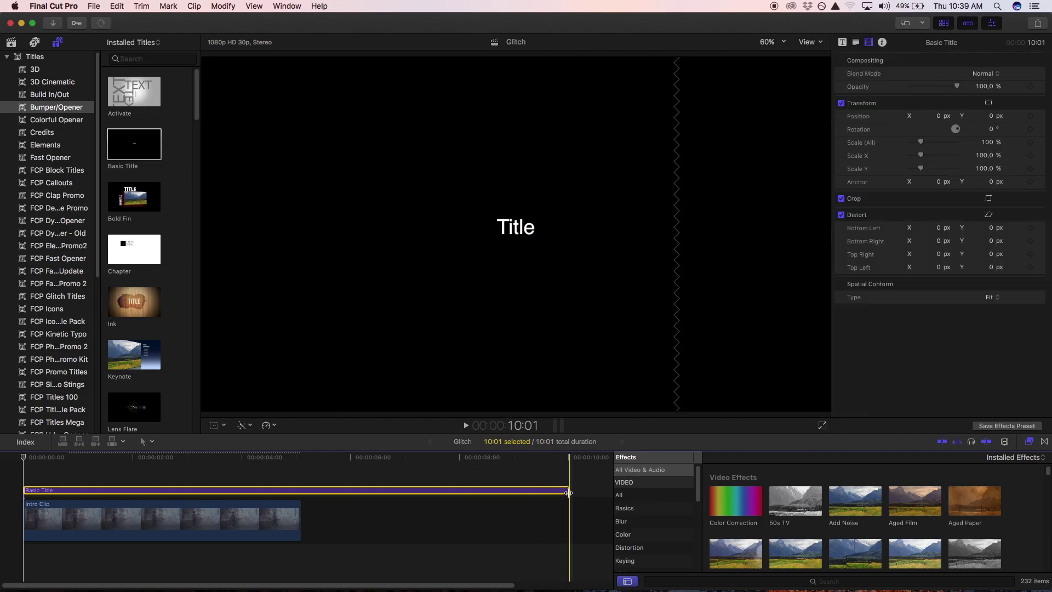
{"action": "left_click_drag", "start_coordinate": [568, 490], "coordinate": [298, 522]}
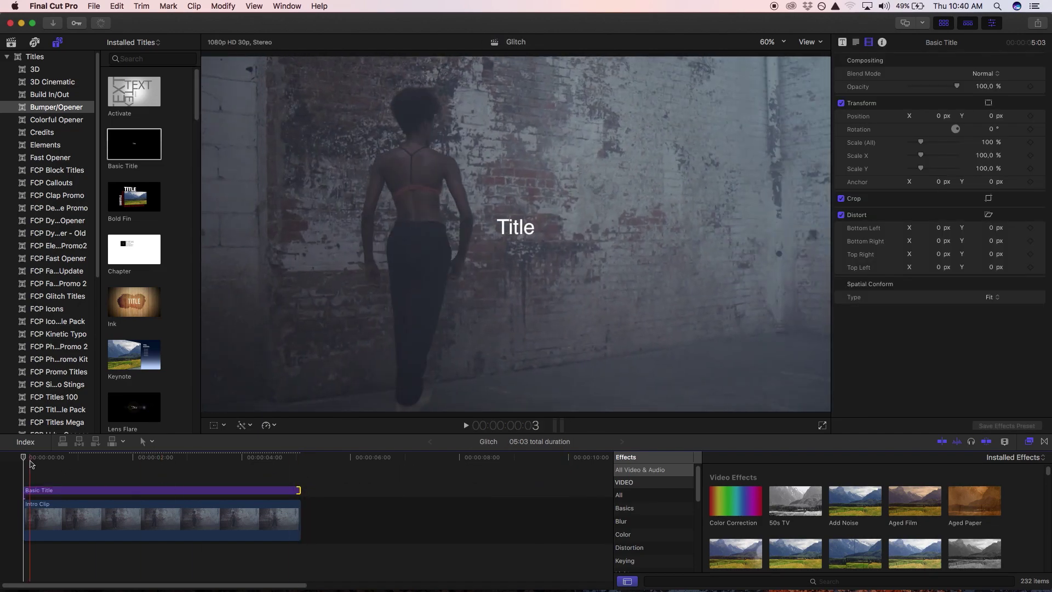
Replace the title's placeholder text with CREATING A GLITCH on the first line and TITLE IN FCPX on the second.
{"action": "left_click", "coordinate": [55, 491]}
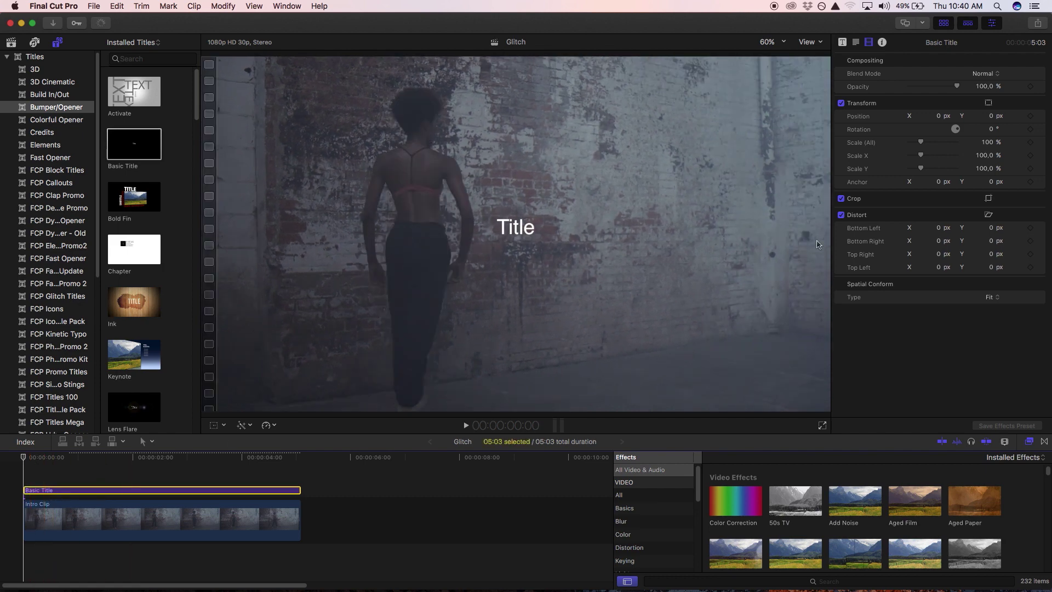
{"action": "left_click", "coordinate": [842, 43]}
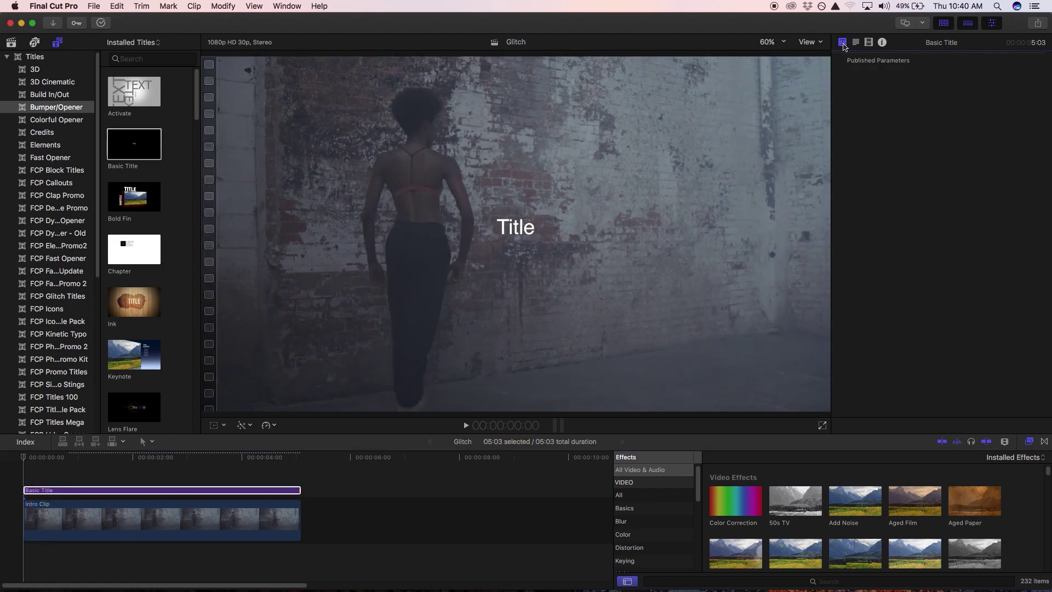
{"action": "double_click", "coordinate": [516, 227]}
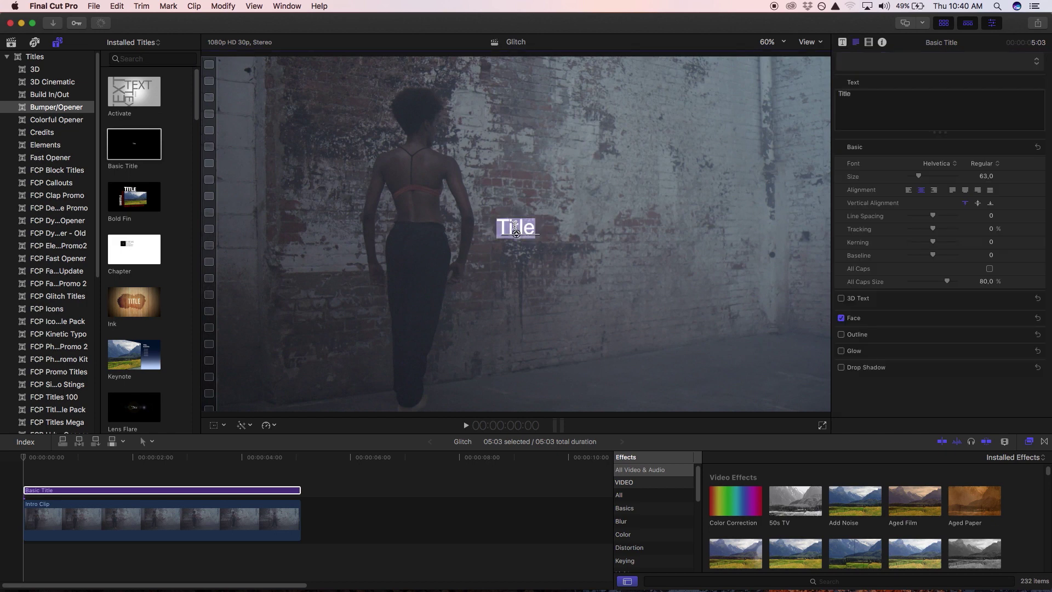
{"action": "type", "text": "CRAT"}
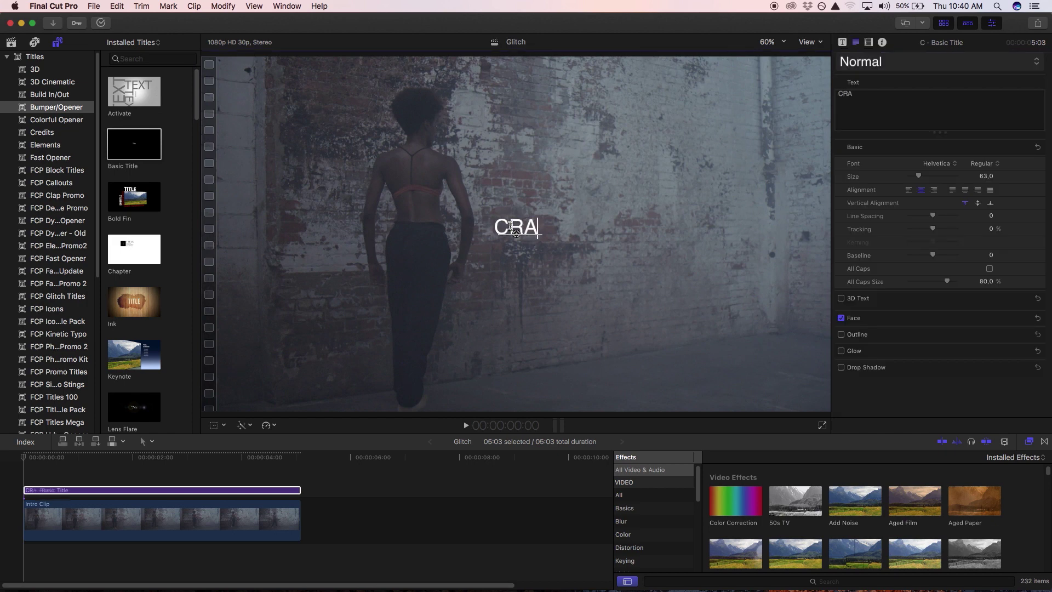
{"action": "key", "text": "BackSpace"}
{"action": "key", "text": "BackSpace"}
{"action": "type", "text": "EATING A GLITCH"}
{"action": "key", "text": "Return"}
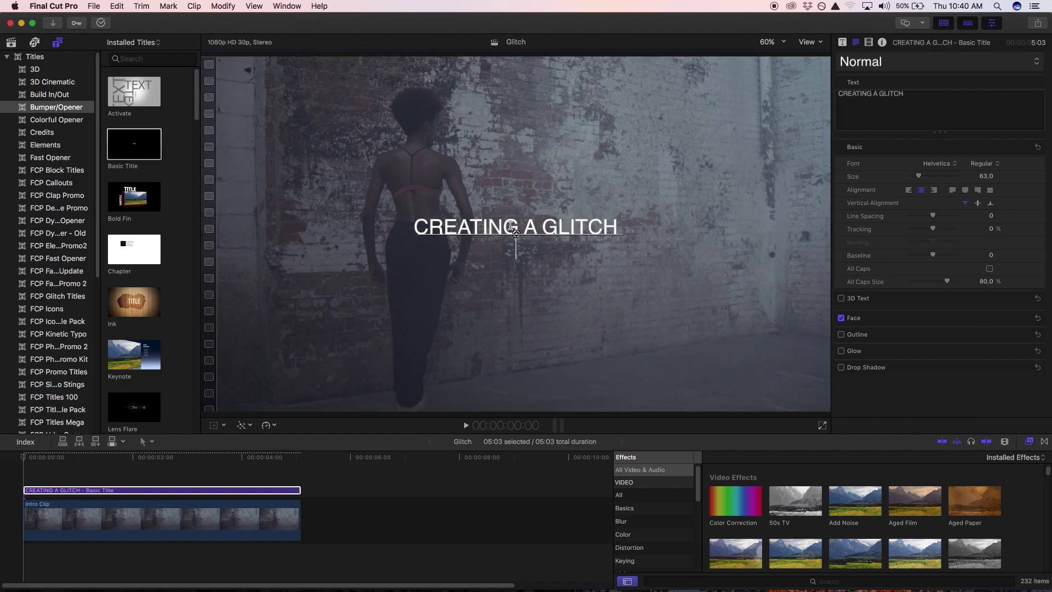
{"action": "type", "text": "TITLE IN FCPX"}
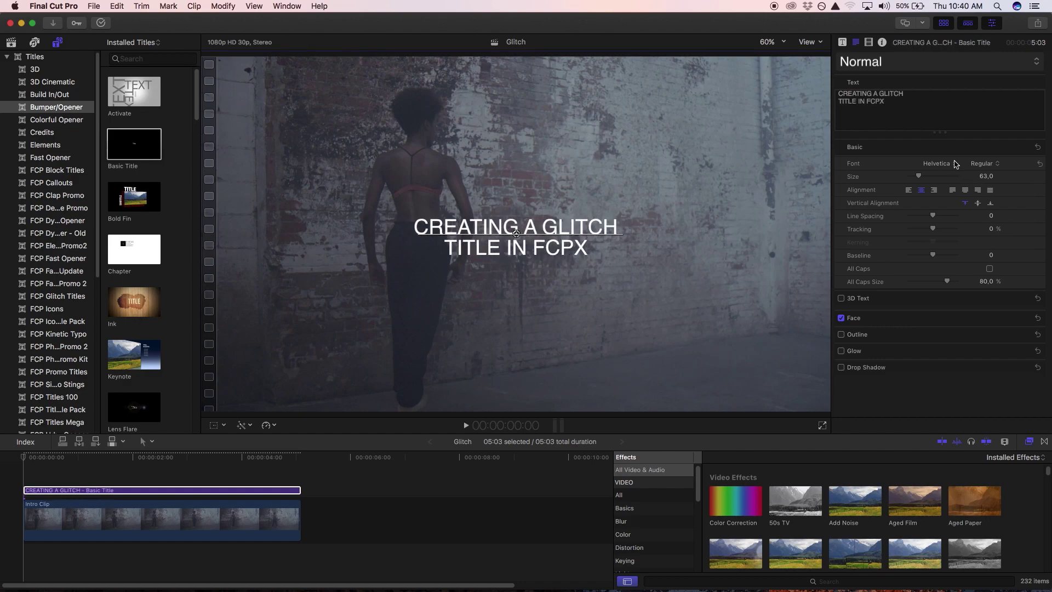
Change the font of the whole title text to Cocogoose in the Light style.
{"action": "key", "text": "super+a"}
{"action": "left_click", "coordinate": [951, 163]}
{"action": "scroll", "coordinate": [956, 189], "scroll_direction": "up", "scroll_amount": 10}
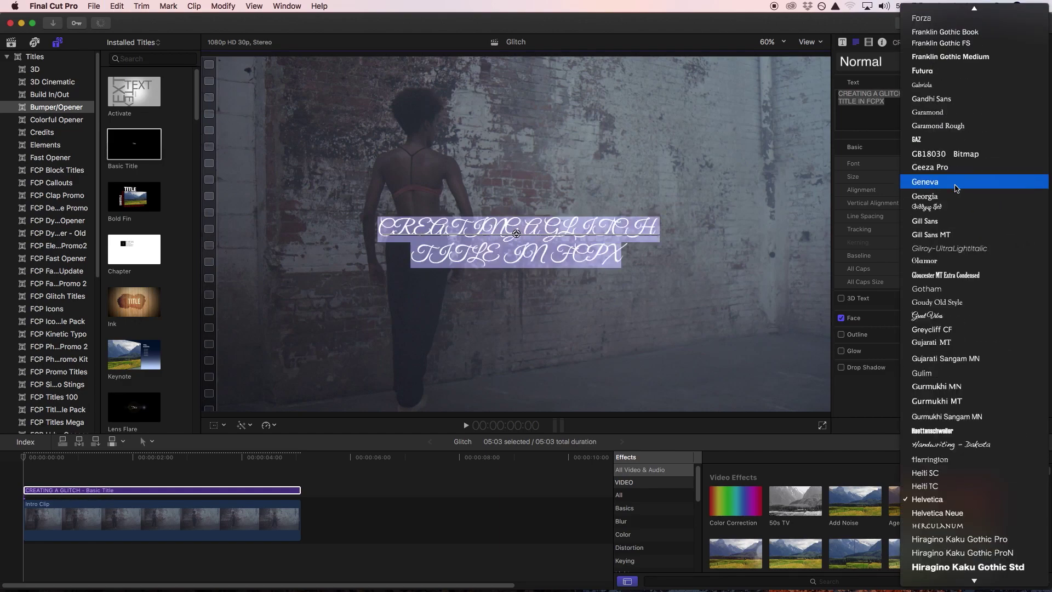
{"action": "scroll", "coordinate": [957, 189], "scroll_direction": "up", "scroll_amount": 6}
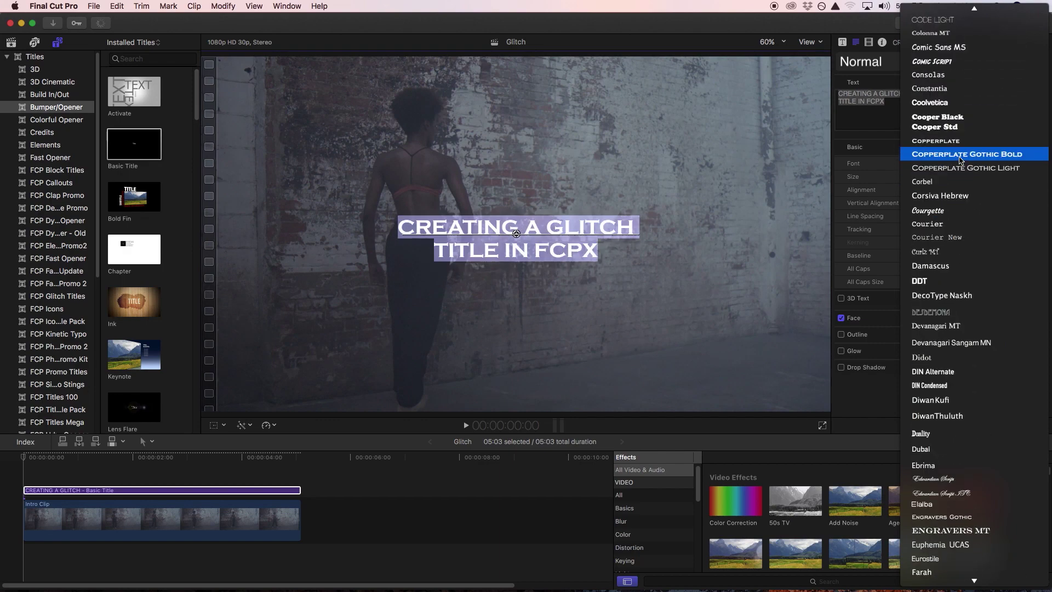
{"action": "scroll", "coordinate": [978, 155], "scroll_direction": "up", "scroll_amount": 2}
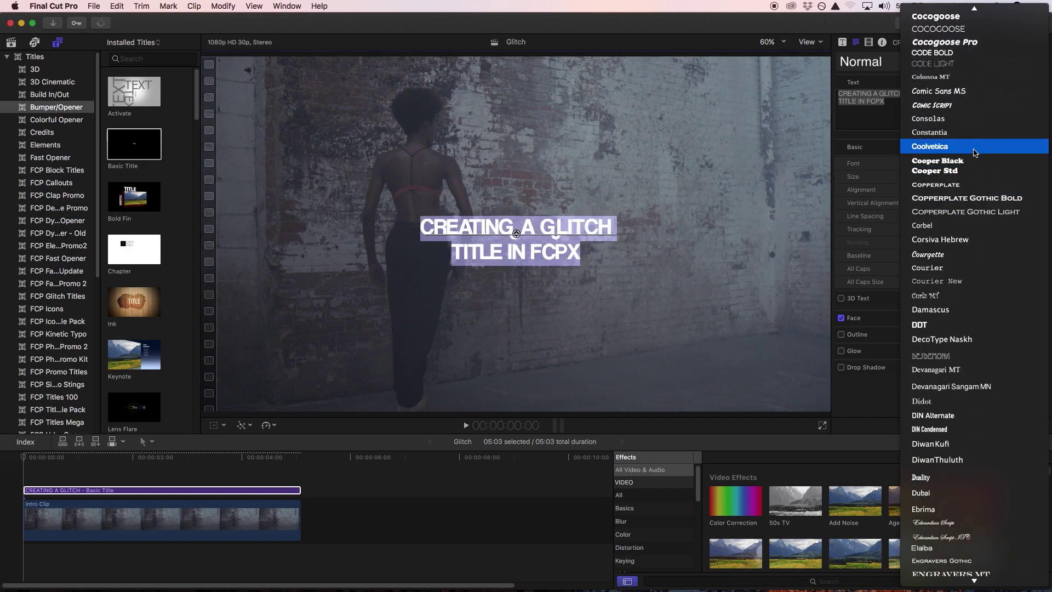
{"action": "scroll", "coordinate": [956, 93], "scroll_direction": "up", "scroll_amount": 2}
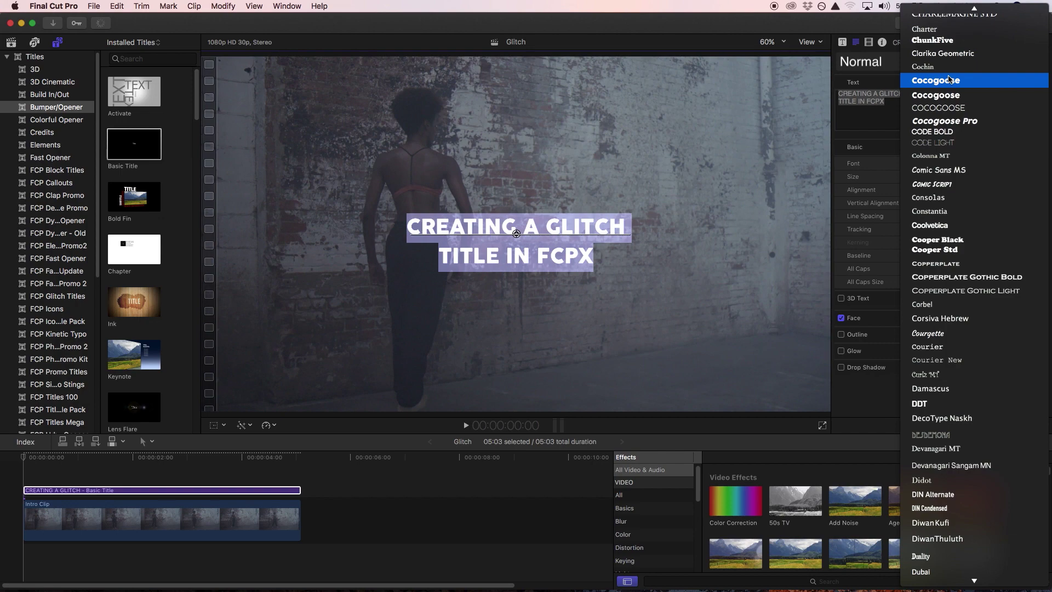
{"action": "left_click", "coordinate": [950, 80]}
{"action": "left_click", "coordinate": [995, 166]}
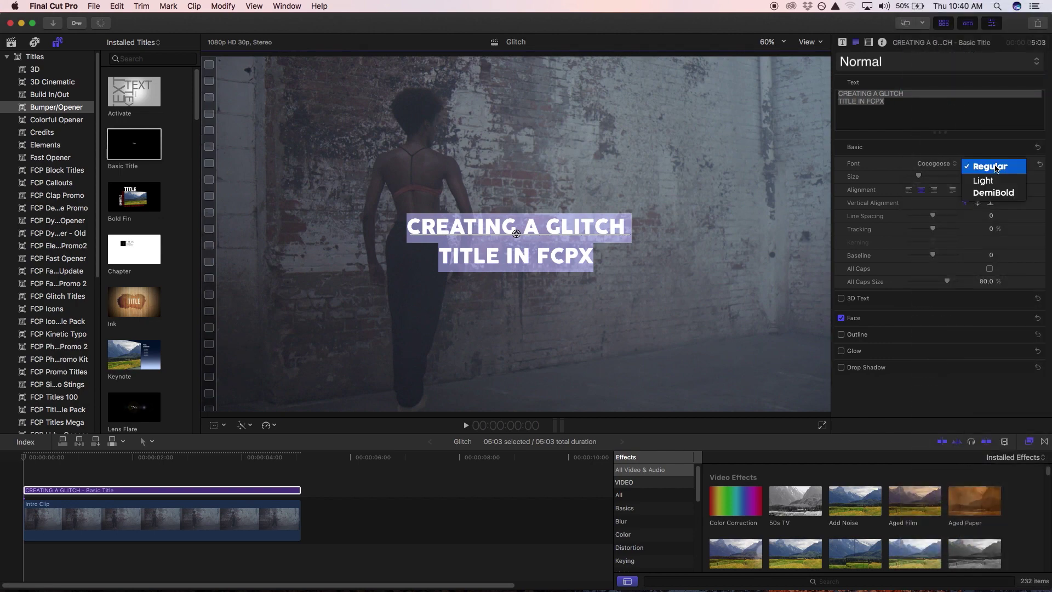
{"action": "left_click", "coordinate": [991, 180]}
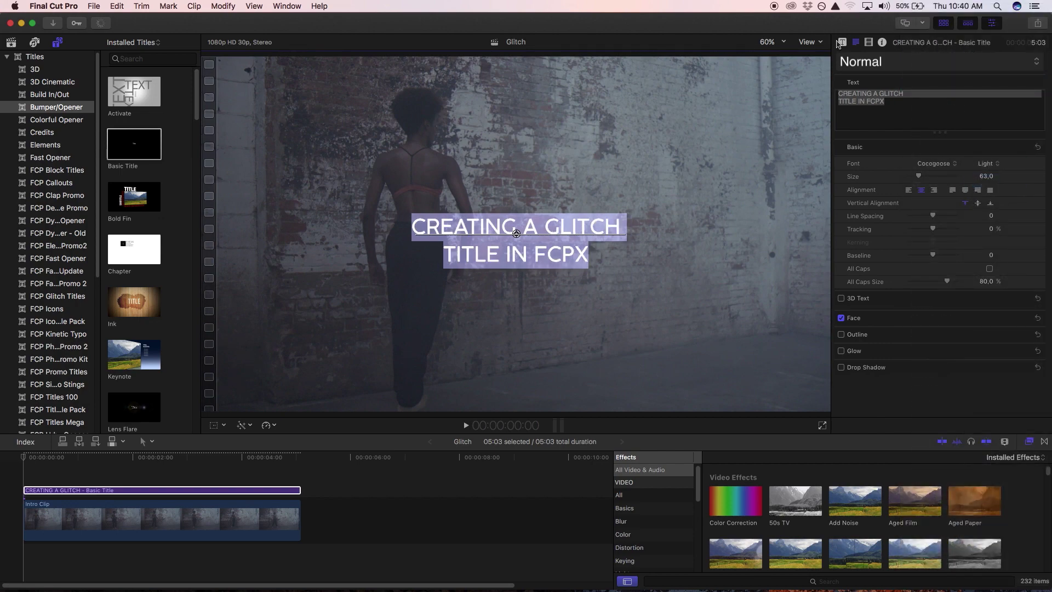
Set the title's X position to 412 px and its overall scale to 127%.
{"action": "left_click", "coordinate": [869, 42]}
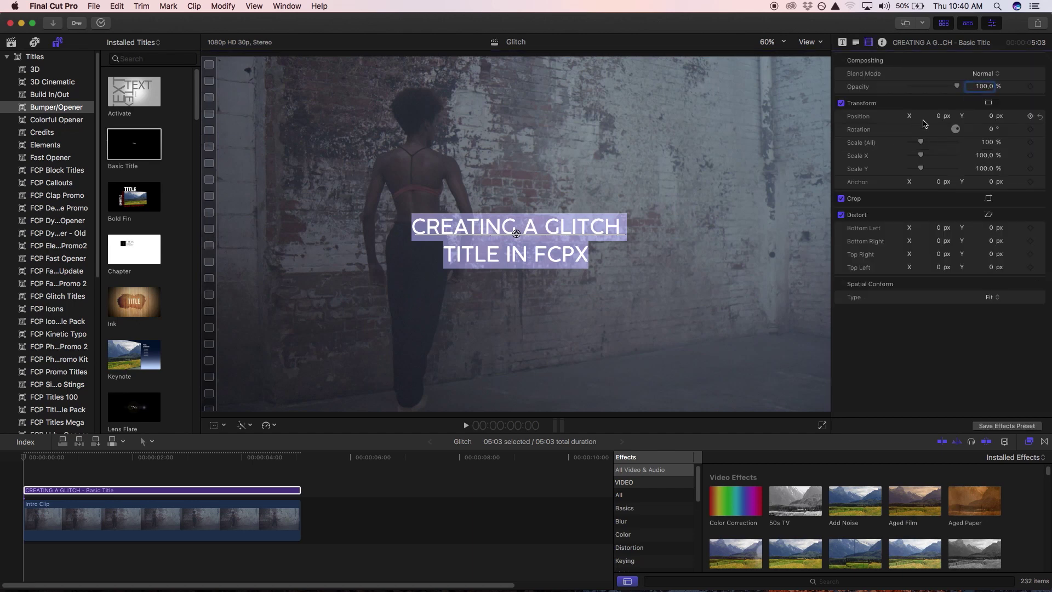
{"action": "left_click_drag", "start_coordinate": [938, 119], "coordinate": [1003, 144]}
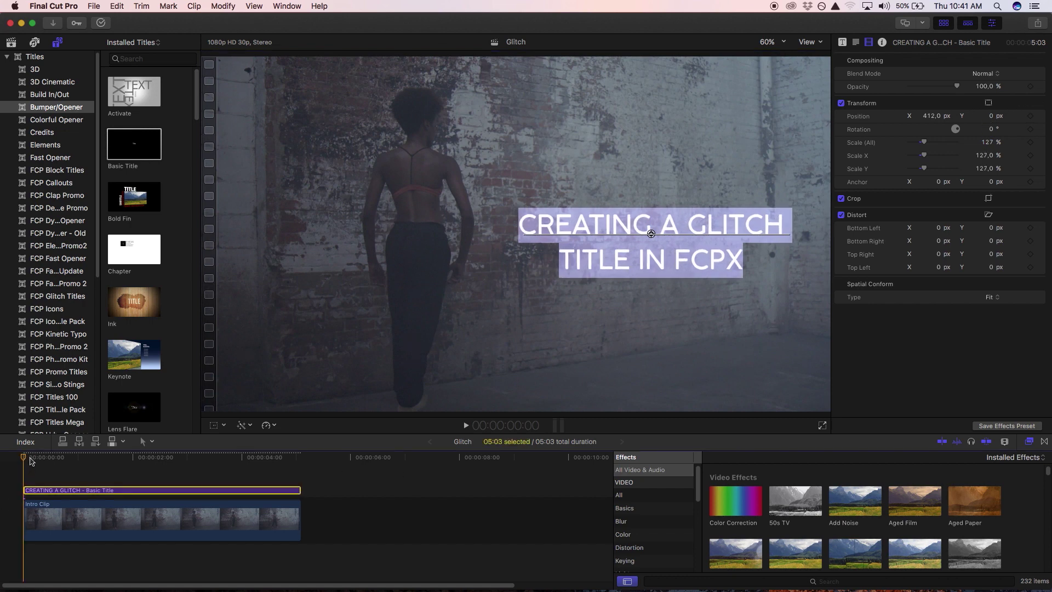
{"action": "left_click_drag", "start_coordinate": [31, 457], "coordinate": [219, 449]}
{"action": "left_click", "coordinate": [209, 474]}
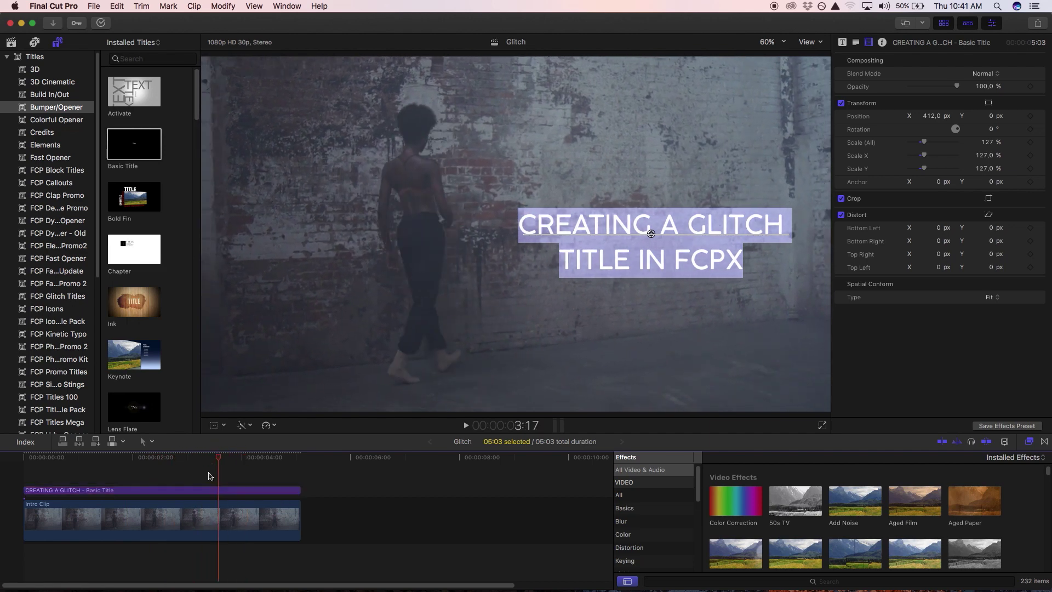
{"action": "left_click", "coordinate": [98, 459]}
{"action": "left_click_drag", "start_coordinate": [98, 462], "coordinate": [25, 468]}
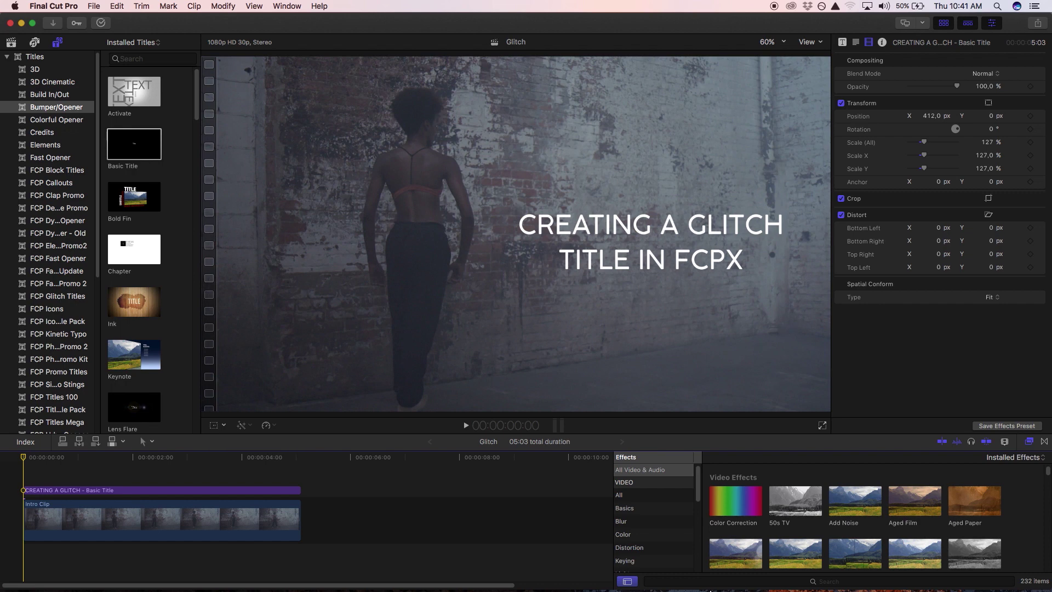
Find the Bad TV video effect and apply it to the title.
{"action": "left_click", "coordinate": [709, 581]}
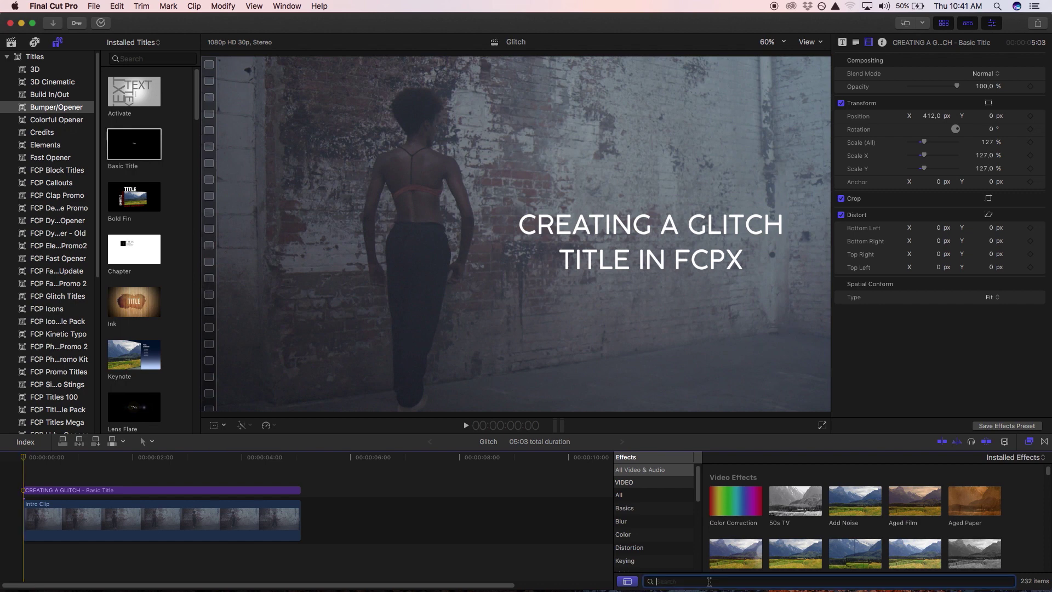
{"action": "type", "text": "bad tv"}
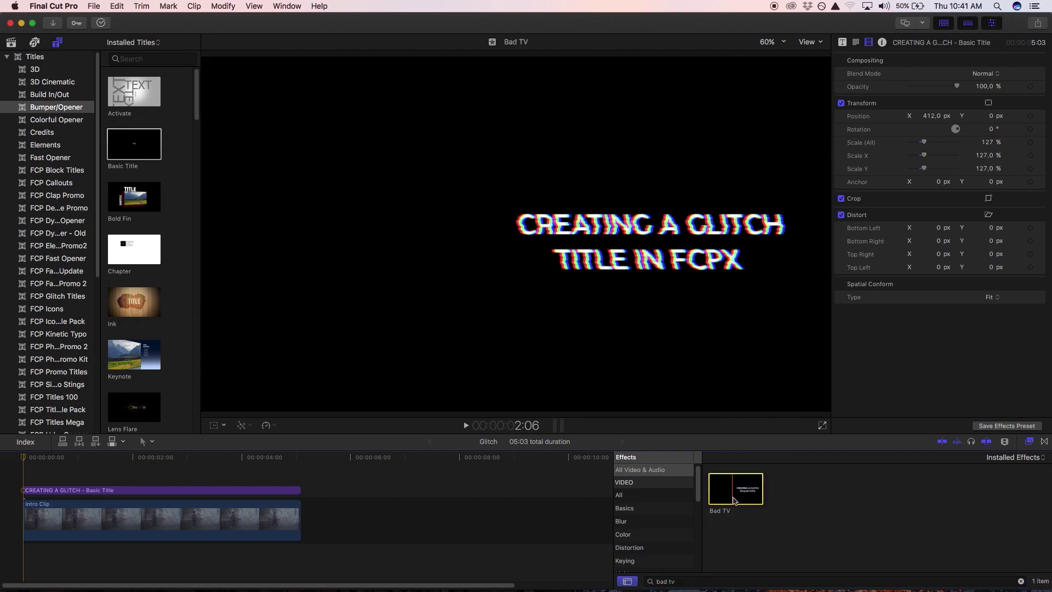
{"action": "left_click_drag", "start_coordinate": [728, 480], "coordinate": [59, 498]}
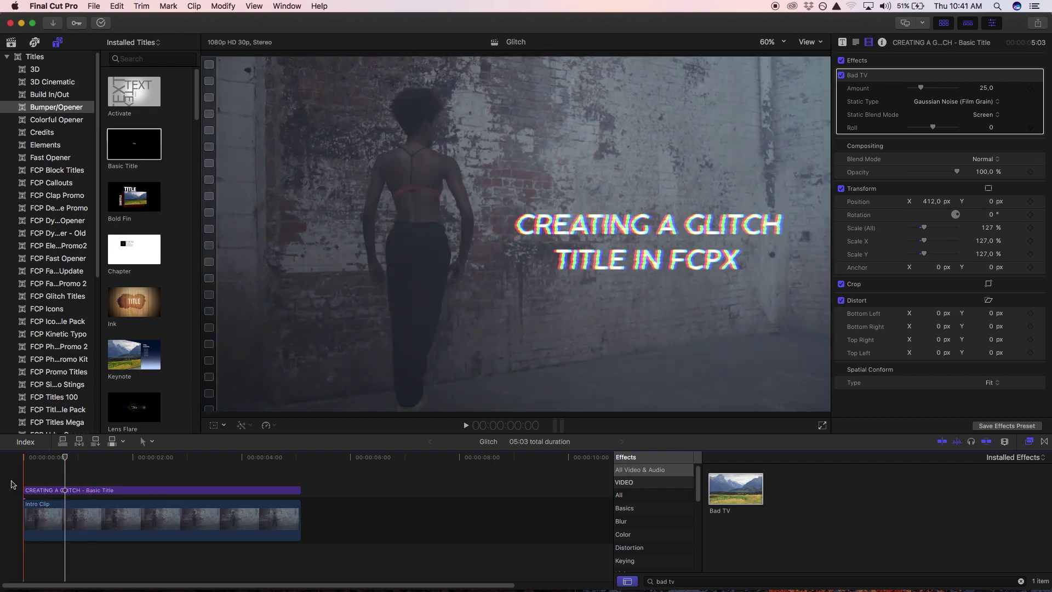
Add keyframes for the Bad TV Amount at 25 at the title's start and at about frame 10.
{"action": "left_click_drag", "start_coordinate": [49, 456], "coordinate": [18, 460]}
{"action": "left_click", "coordinate": [1031, 90]}
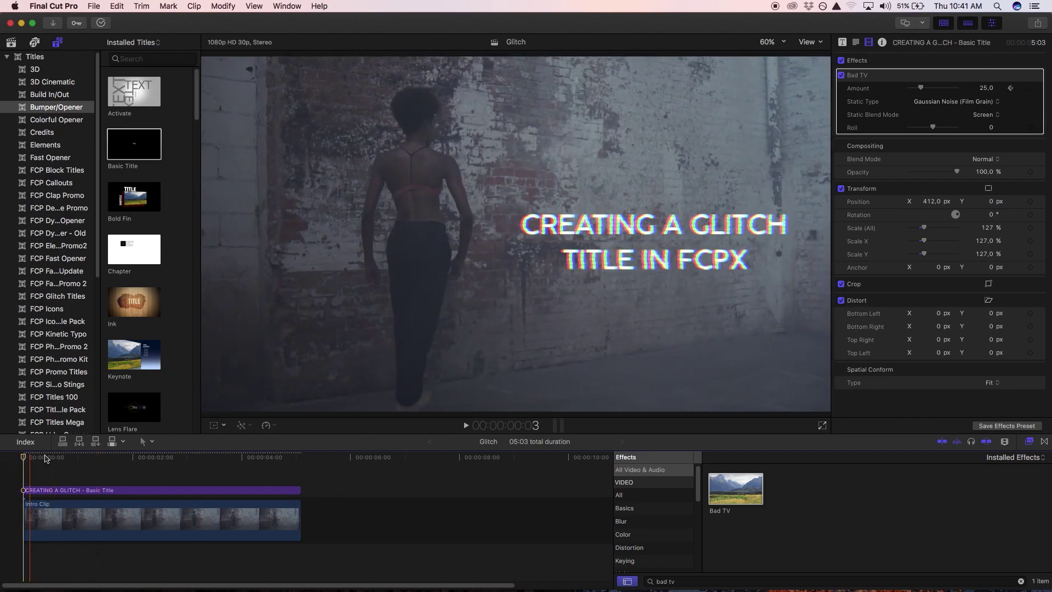
{"action": "left_click", "coordinate": [47, 459]}
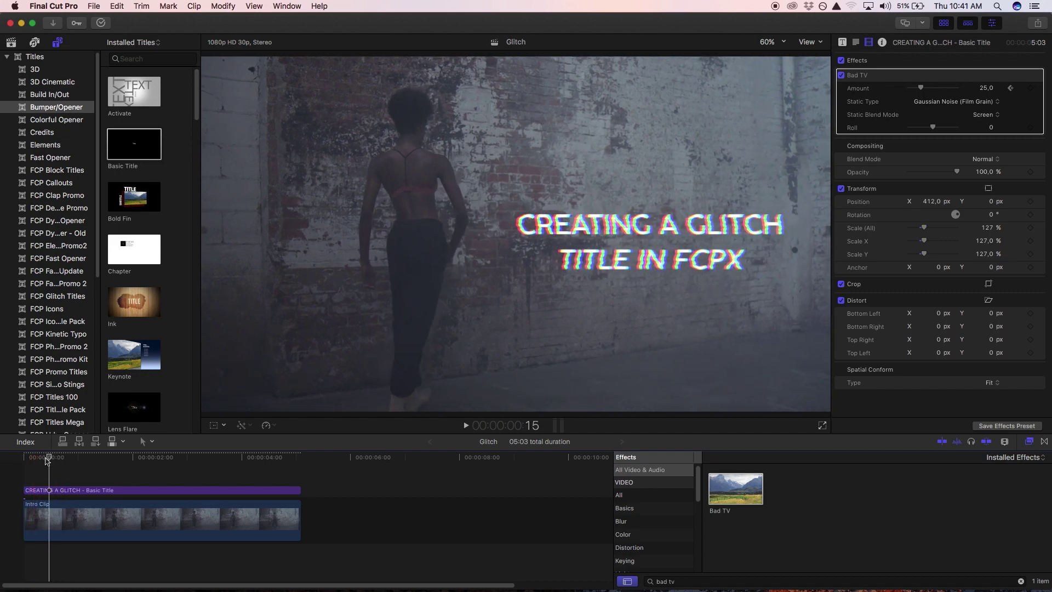
{"action": "left_click_drag", "start_coordinate": [45, 458], "coordinate": [43, 459]}
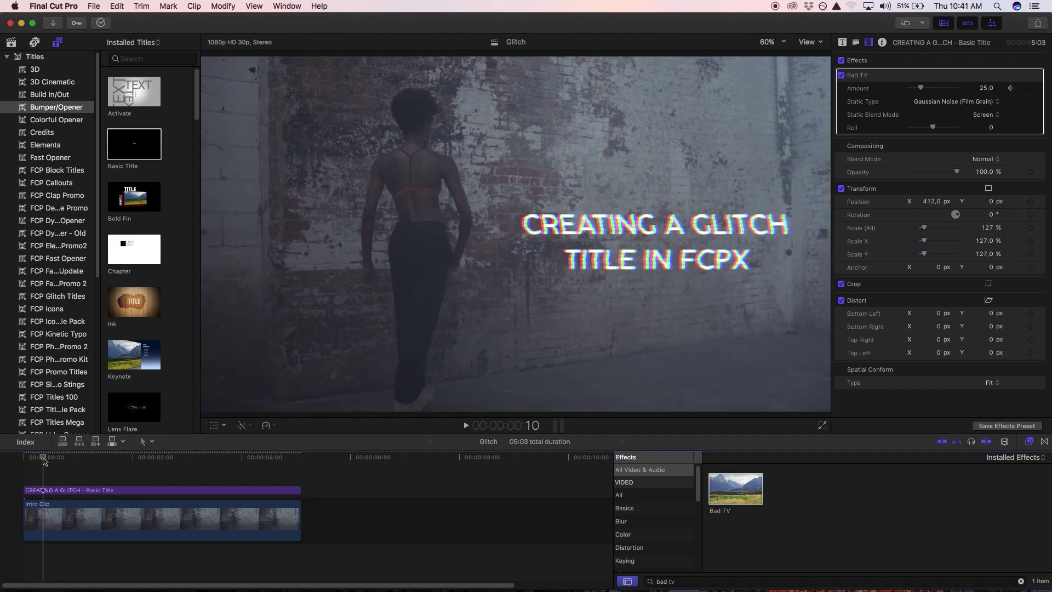
{"action": "left_click", "coordinate": [1031, 88]}
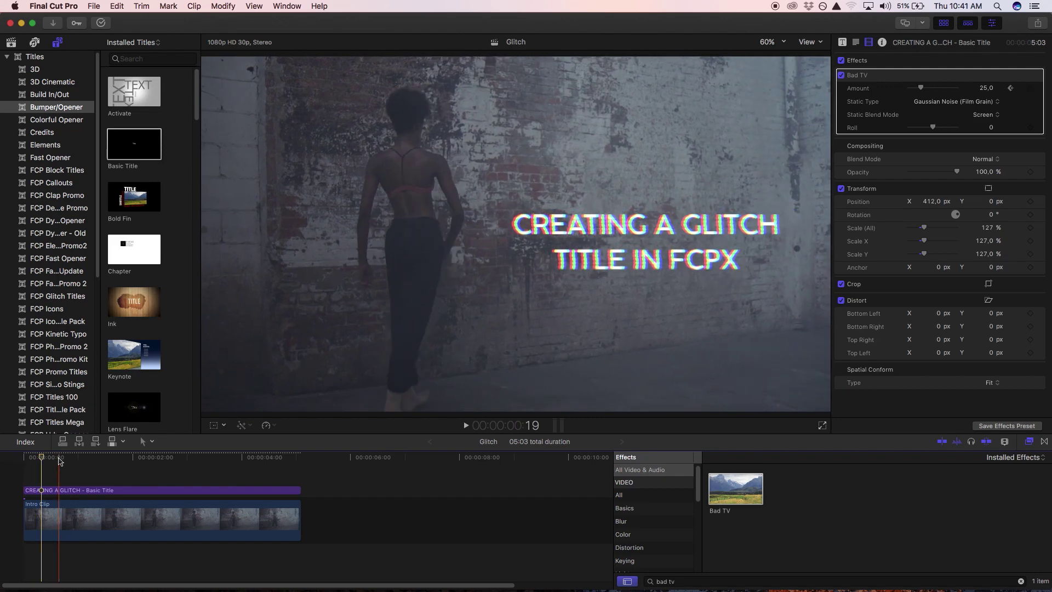
At frame 18, raise the keyframed Bad TV Amount to 100.
{"action": "left_click", "coordinate": [57, 458]}
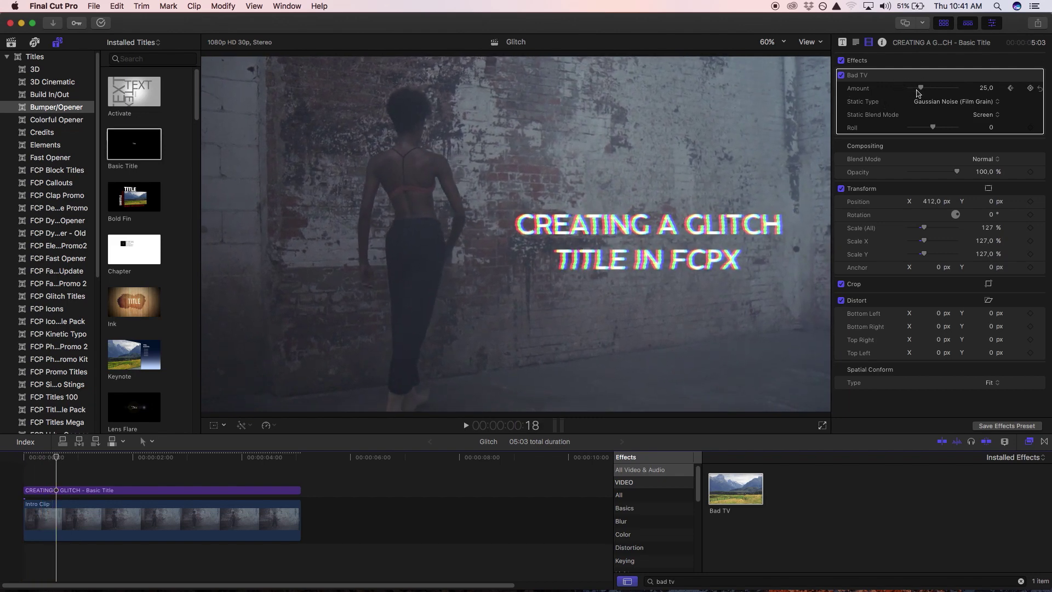
{"action": "left_click_drag", "start_coordinate": [921, 90], "coordinate": [957, 89]}
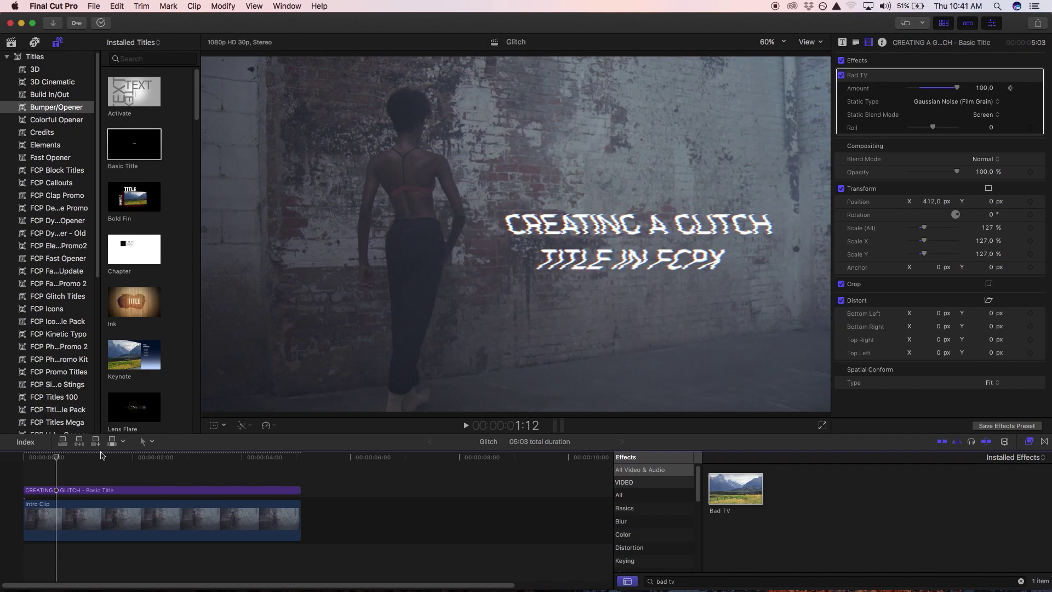
At 1:00 on the timeline, set the keyframed Bad TV Amount to 0.
{"action": "left_click_drag", "start_coordinate": [60, 458], "coordinate": [79, 458]}
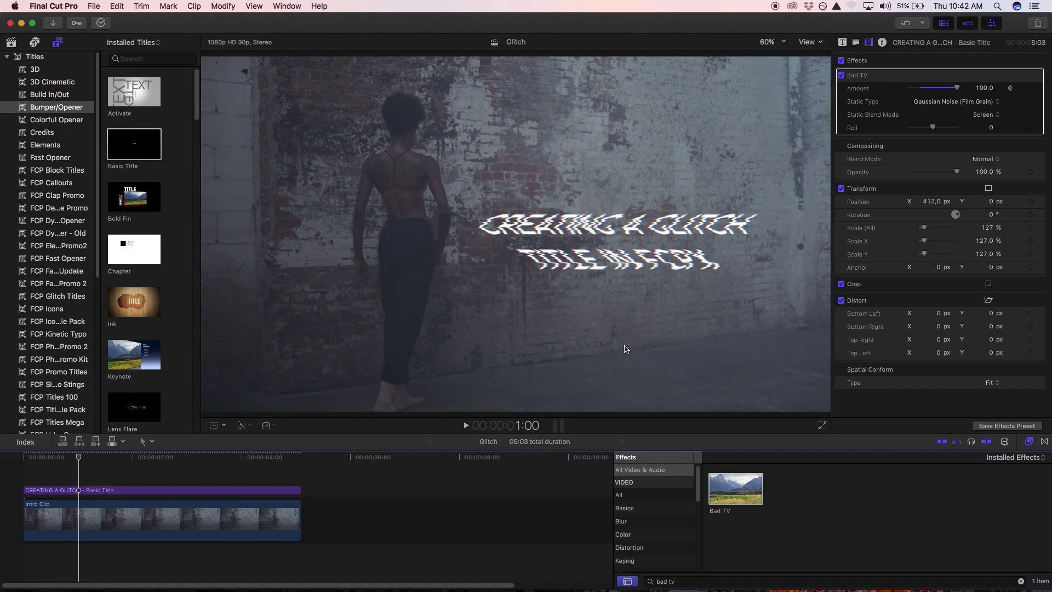
{"action": "left_click", "coordinate": [985, 88]}
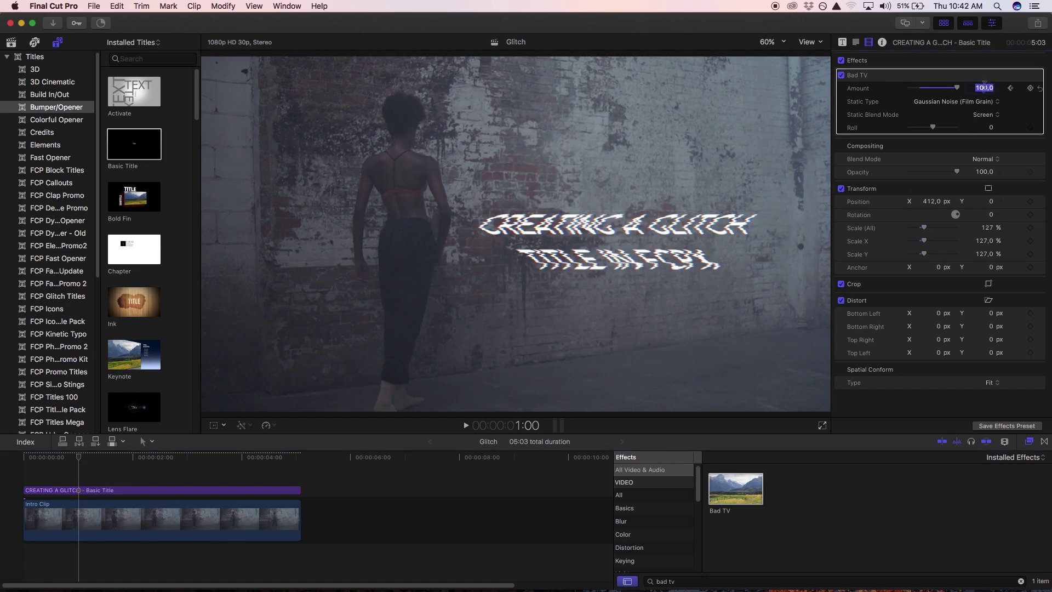
{"action": "type", "text": "0"}
{"action": "key", "text": "Return"}
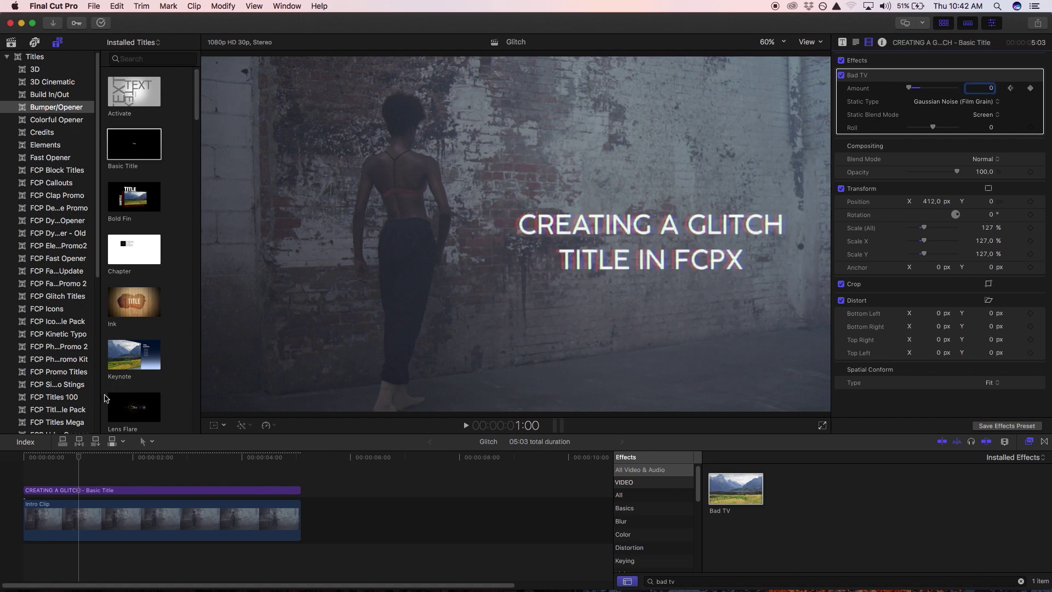
Return to the title's start and add a Bad TV Roll keyframe at -64.4.
{"action": "key", "text": "Left"}
{"action": "left_click", "coordinate": [10, 466]}
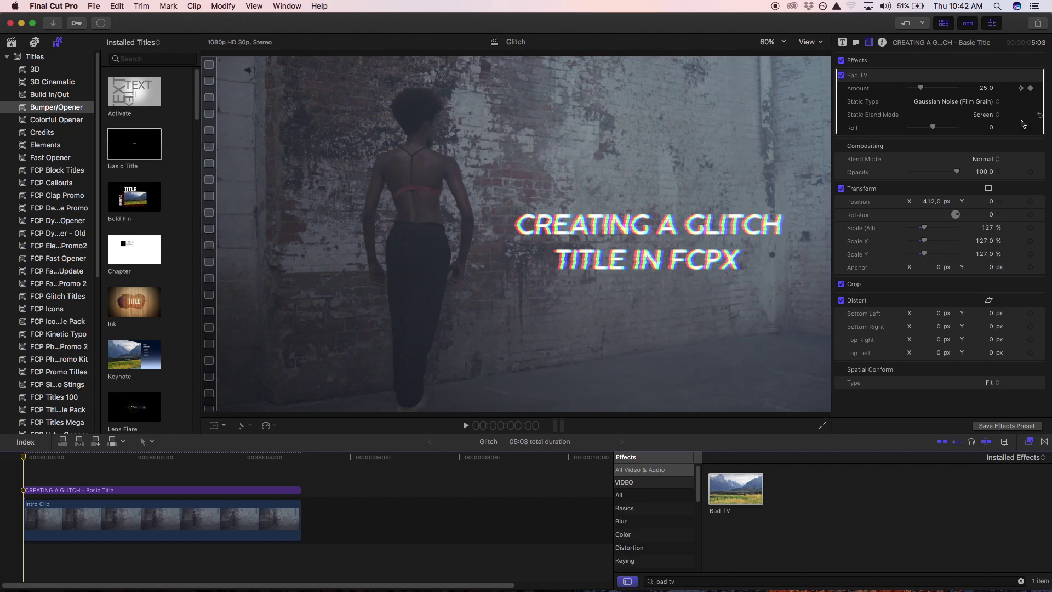
{"action": "mouse_move", "coordinate": [991, 129]}
{"action": "left_mouse_down"}
{"action": "mouse_move", "coordinate": [966, 128]}
{"action": "mouse_move", "coordinate": [991, 127]}
{"action": "left_mouse_up"}
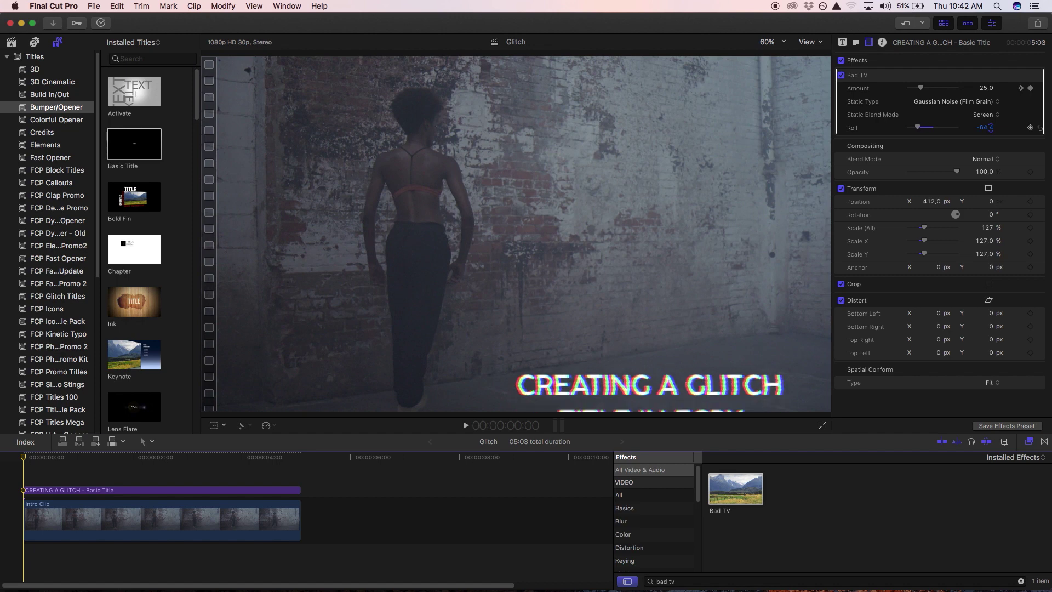
{"action": "left_click", "coordinate": [1030, 128]}
Keyframe varying Bad TV Roll values frame by frame, from -46.4 at frame 1 through -1.7 at frame 6 to 3.1 at frame 11.
{"action": "key", "text": "Right"}
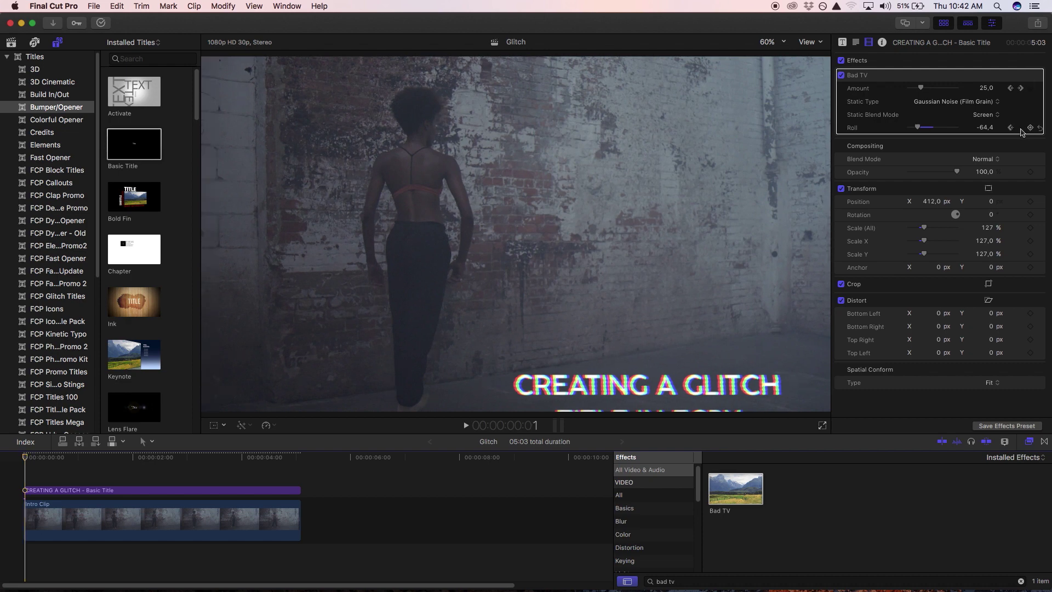
{"action": "left_click_drag", "start_coordinate": [985, 127], "coordinate": [986, 127]}
{"action": "key", "text": "Right"}
{"action": "key", "text": "Right"}
{"action": "key", "text": "Right"}
{"action": "key", "text": "Right"}
{"action": "key", "text": "Right"}
{"action": "key", "text": "Right"}
{"action": "key", "text": "Right"}
{"action": "key", "text": "Right"}
{"action": "key", "text": "Right"}
{"action": "key", "text": "Right"}
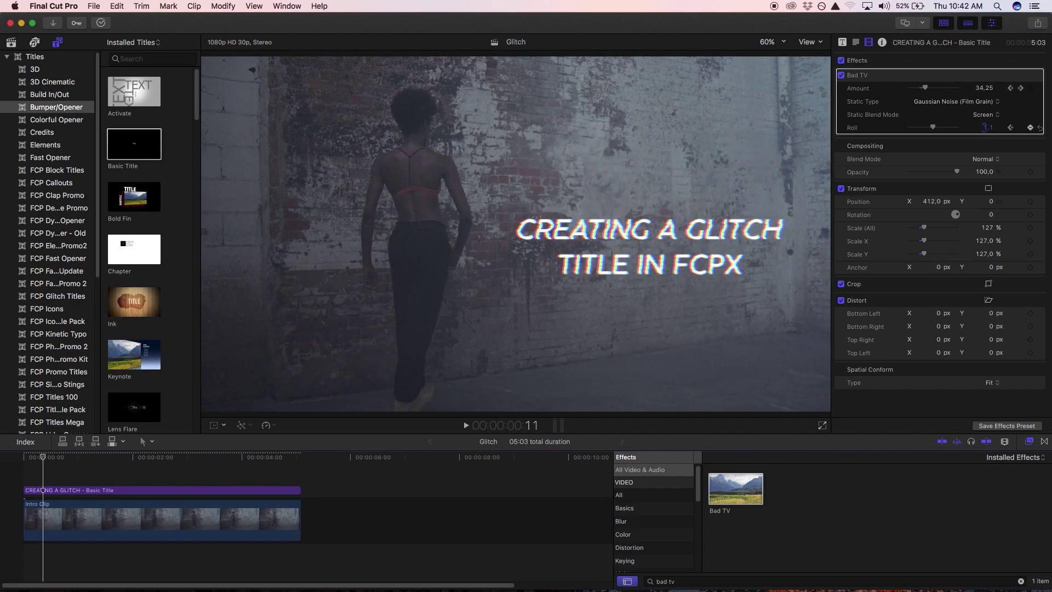
Continue varying the keyframed Bad TV Roll between frames 12 and 20 so the title jumps vertically.
{"action": "key", "text": "Right"}
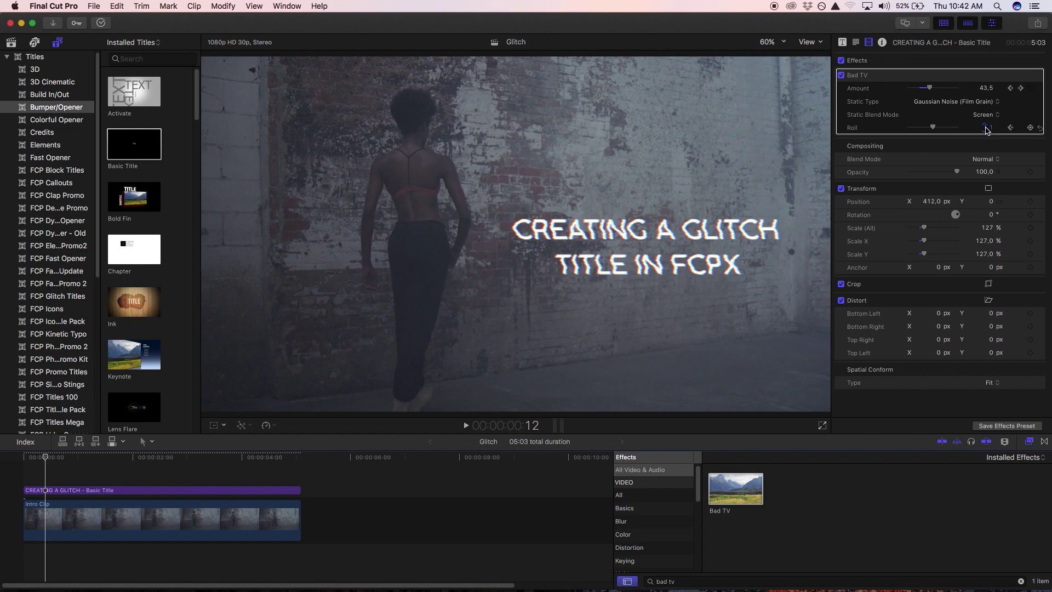
{"action": "key", "text": "Right"}
{"action": "key", "text": "Right"}
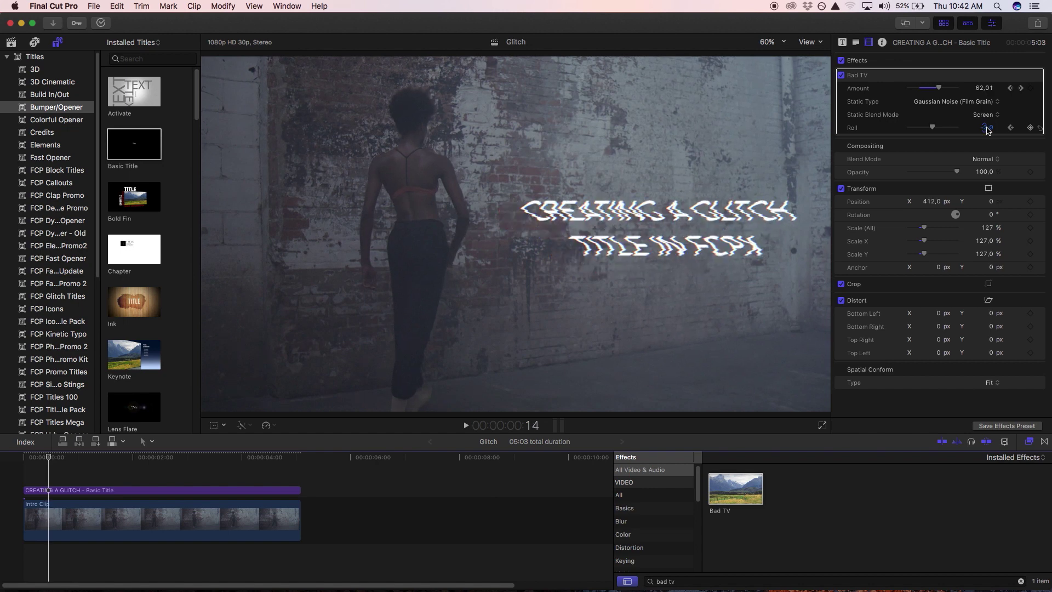
{"action": "left_click_drag", "start_coordinate": [986, 128], "coordinate": [989, 130]}
{"action": "key", "text": "Right"}
{"action": "key", "text": "Right"}
{"action": "key", "text": "Right"}
{"action": "key", "text": "Right"}
{"action": "key", "text": "Right"}
{"action": "key", "text": "Right"}
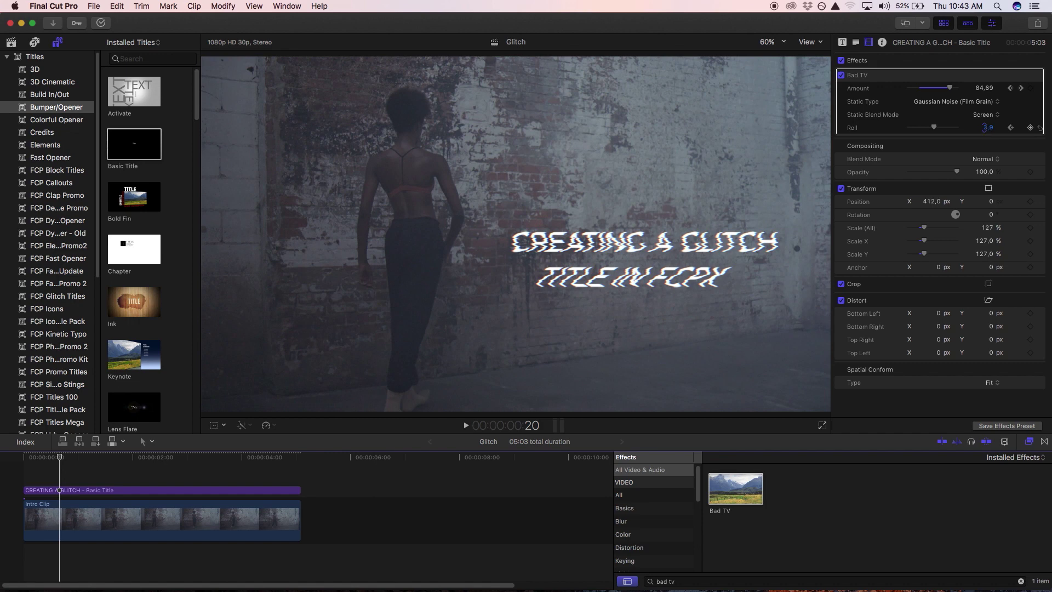
Keyframe further Bad TV Roll values from frame 21 onward, ending with Roll at 0 at frame 26.
{"action": "key", "text": "Right"}
{"action": "key", "text": "Right"}
{"action": "key", "text": "Right"}
{"action": "key", "text": "Right"}
{"action": "key", "text": "Right"}
{"action": "key", "text": "Right"}
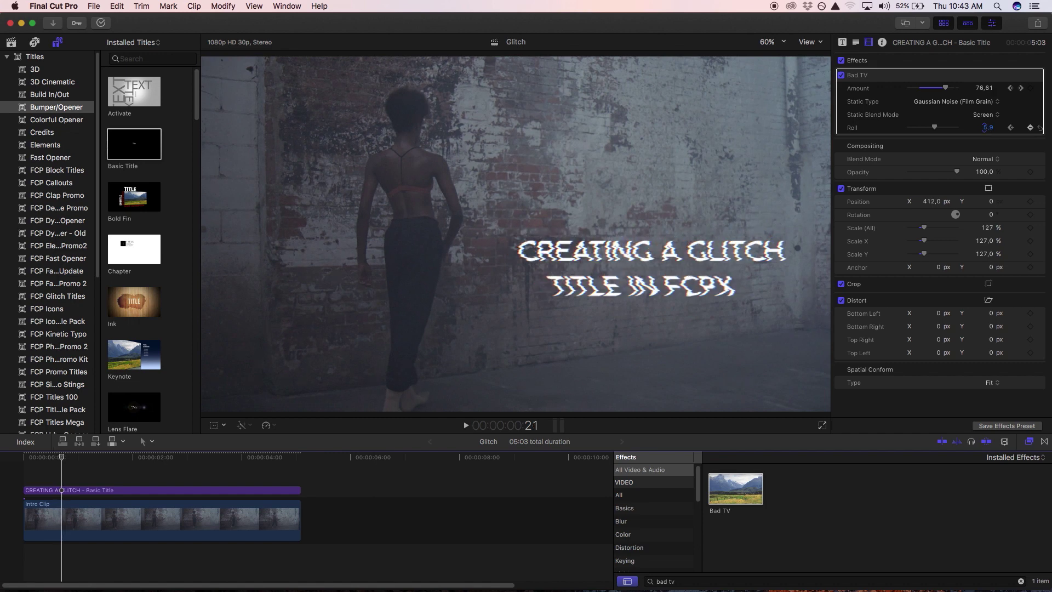
{"action": "left_click", "coordinate": [986, 128]}
{"action": "key", "text": "Return"}
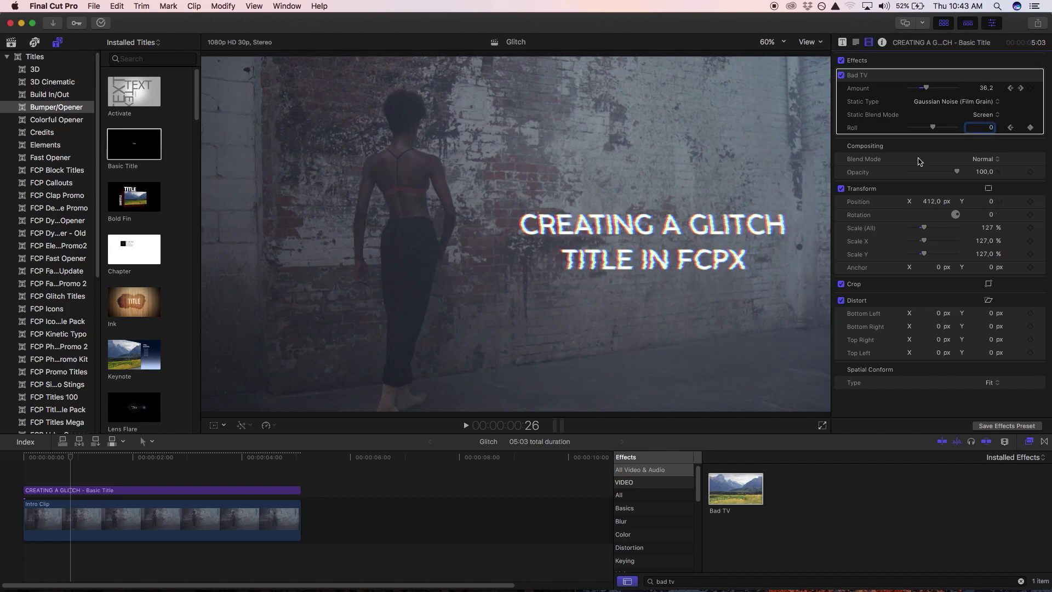
Play the title from its start to review the animated Amount and Roll.
{"action": "left_click", "coordinate": [43, 458]}
{"action": "key", "text": "space"}
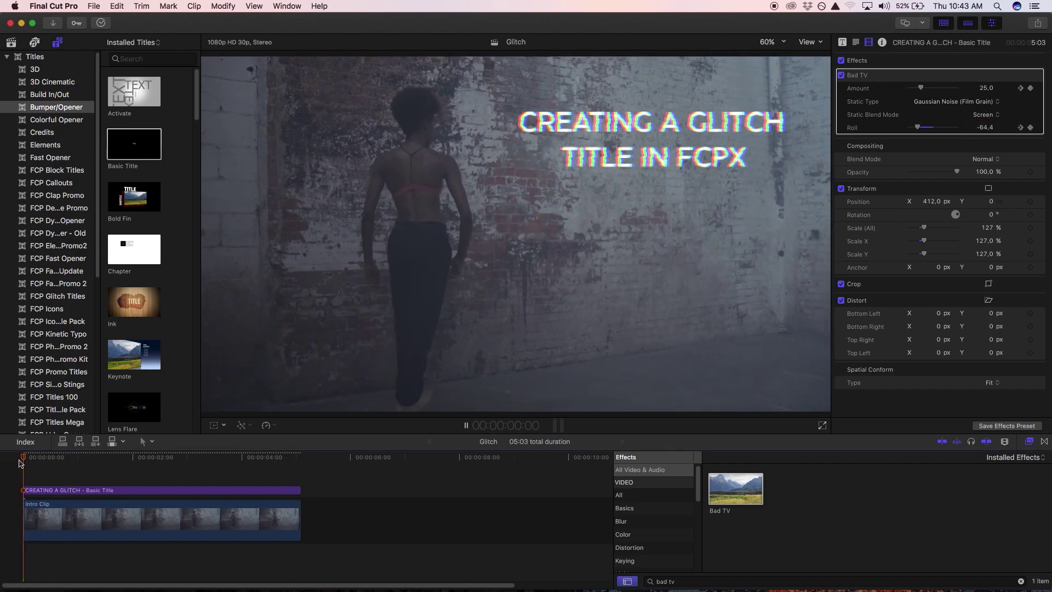
{"action": "left_click", "coordinate": [48, 461]}
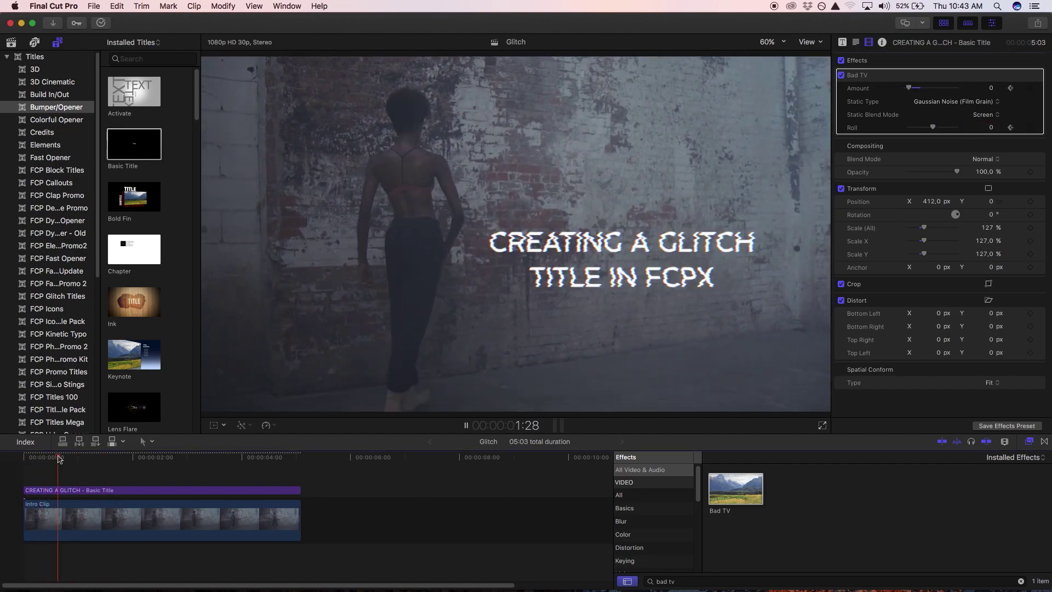
{"action": "left_click", "coordinate": [25, 460]}
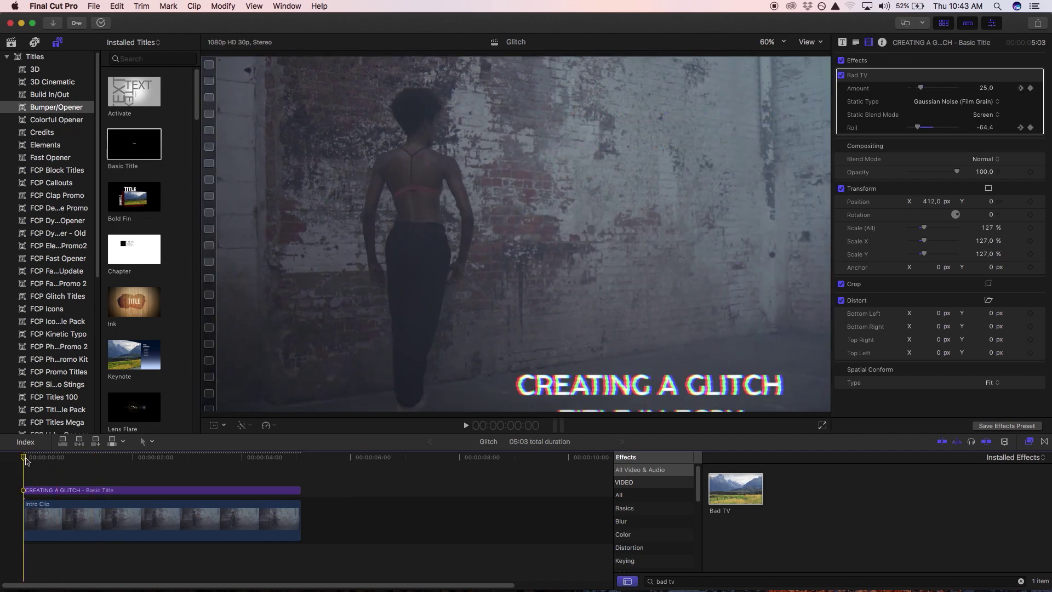
With the playhead at frame 11, find the Scrape effect and apply it to the title.
{"action": "left_click_drag", "start_coordinate": [25, 460], "coordinate": [44, 458]}
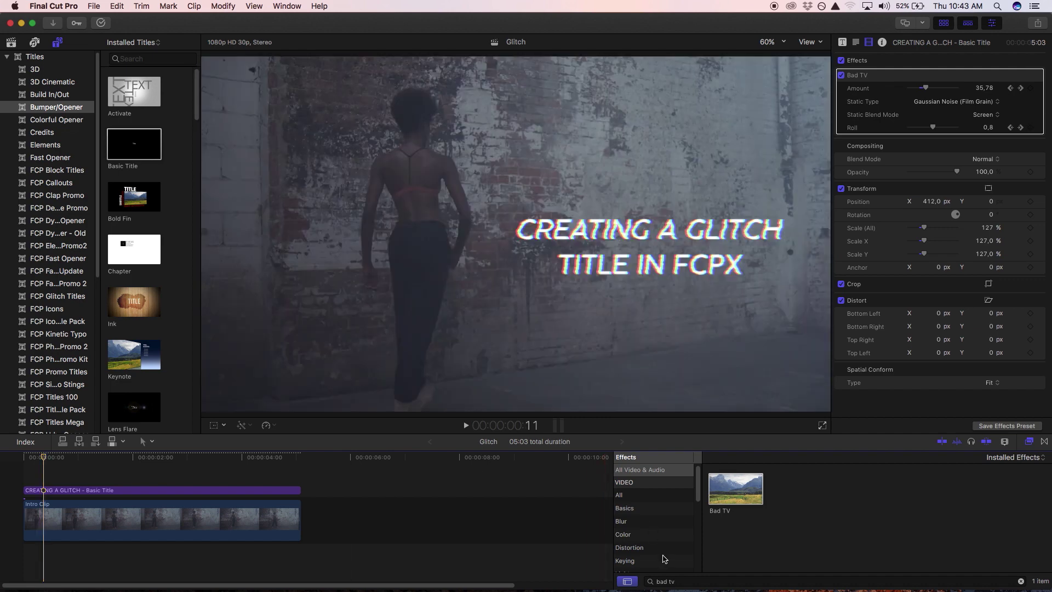
{"action": "triple_click", "coordinate": [664, 581]}
{"action": "type", "text": "scrape"}
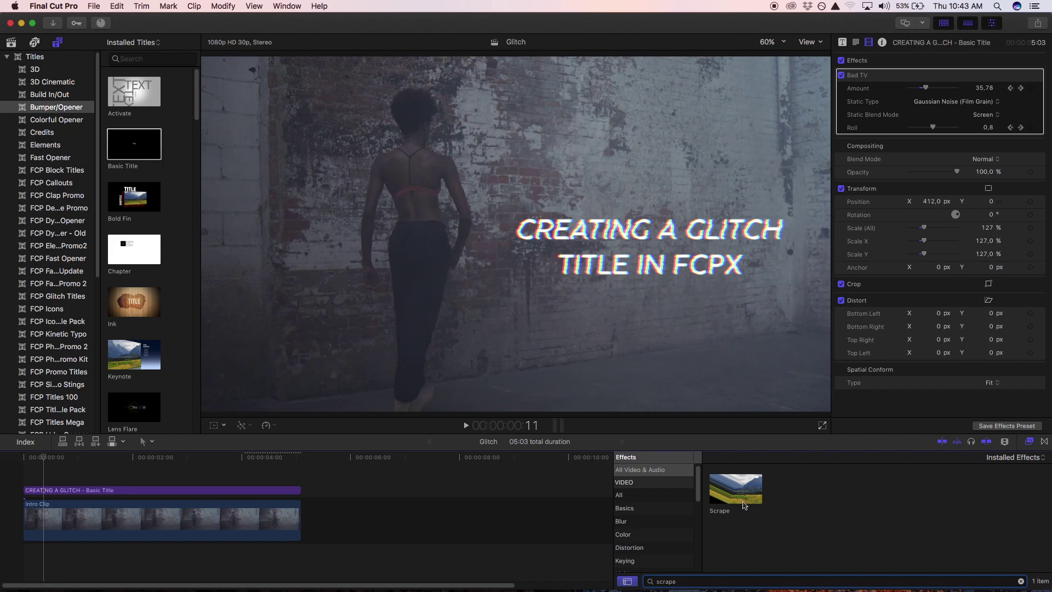
{"action": "left_click_drag", "start_coordinate": [745, 496], "coordinate": [81, 492]}
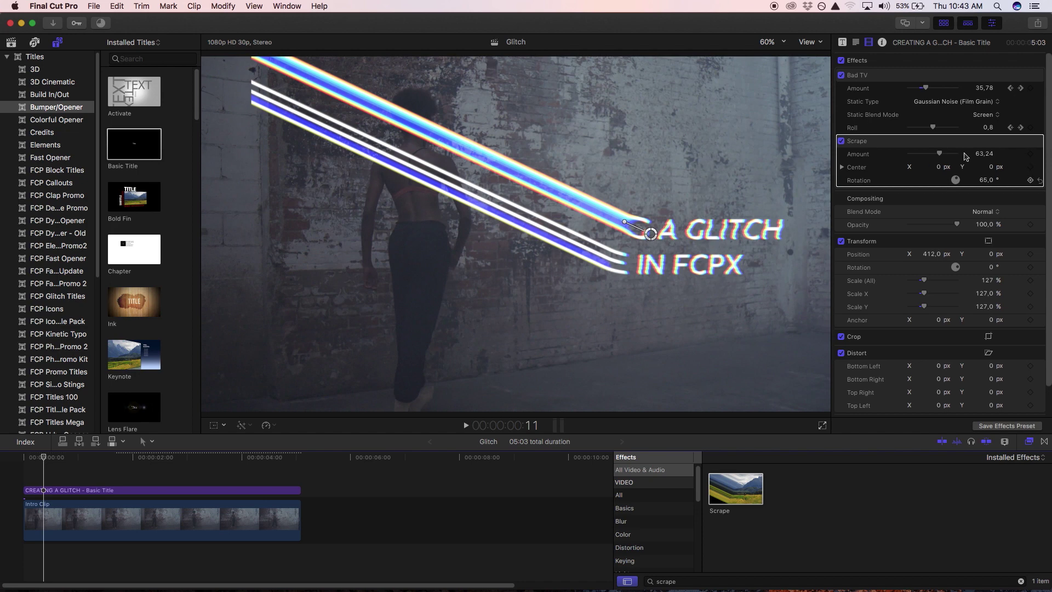
Set the Scrape effect's Rotation to 0°.
{"action": "left_click", "coordinate": [986, 180]}
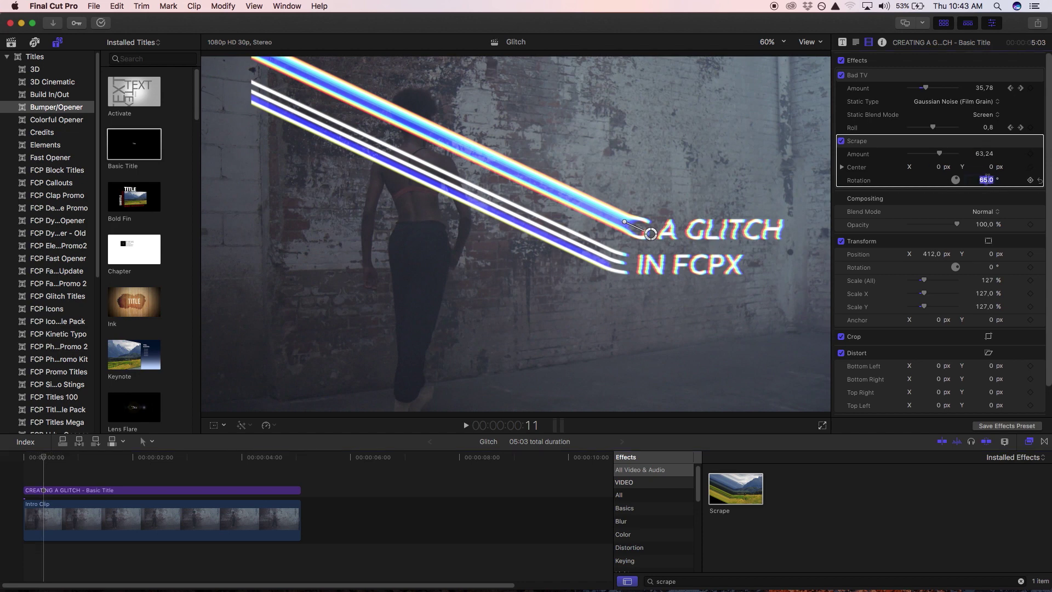
{"action": "type", "text": "0"}
{"action": "key", "text": "Return"}
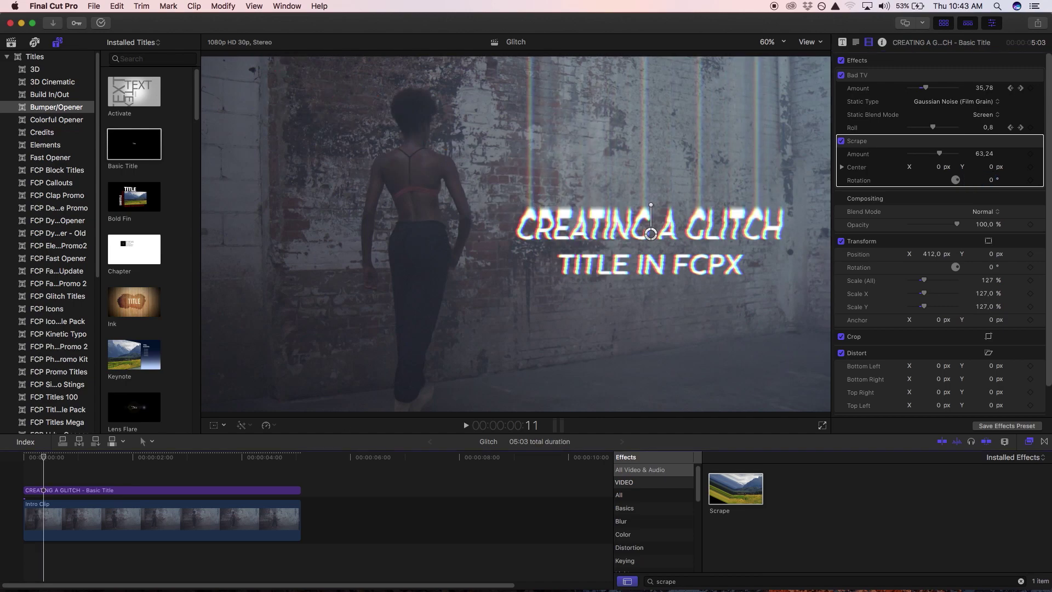
Play the first frames of the title to check how the Scrape effect looks.
{"action": "left_click", "coordinate": [24, 459]}
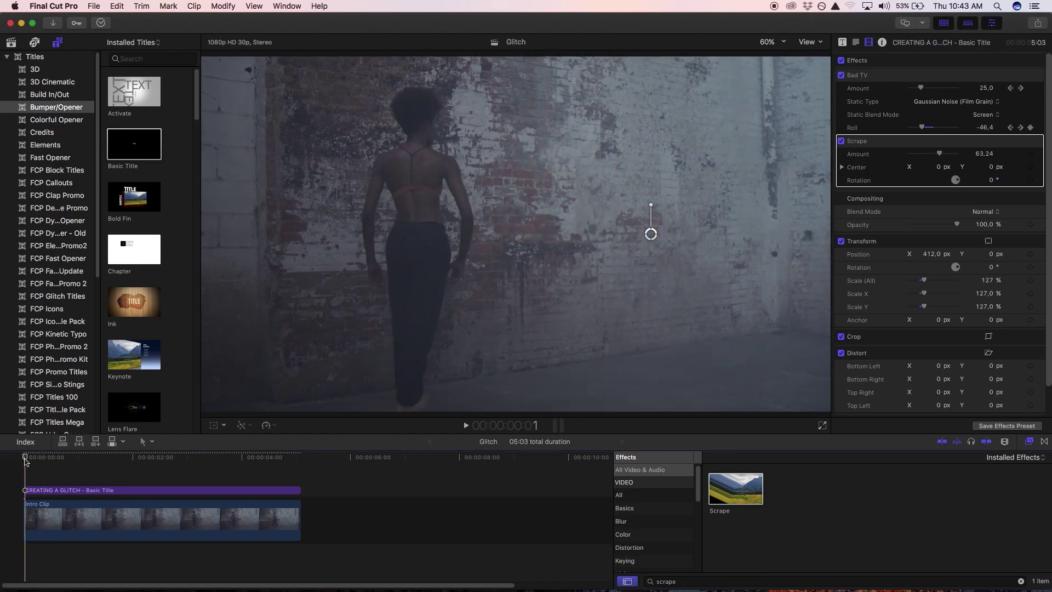
{"action": "key", "text": "space"}
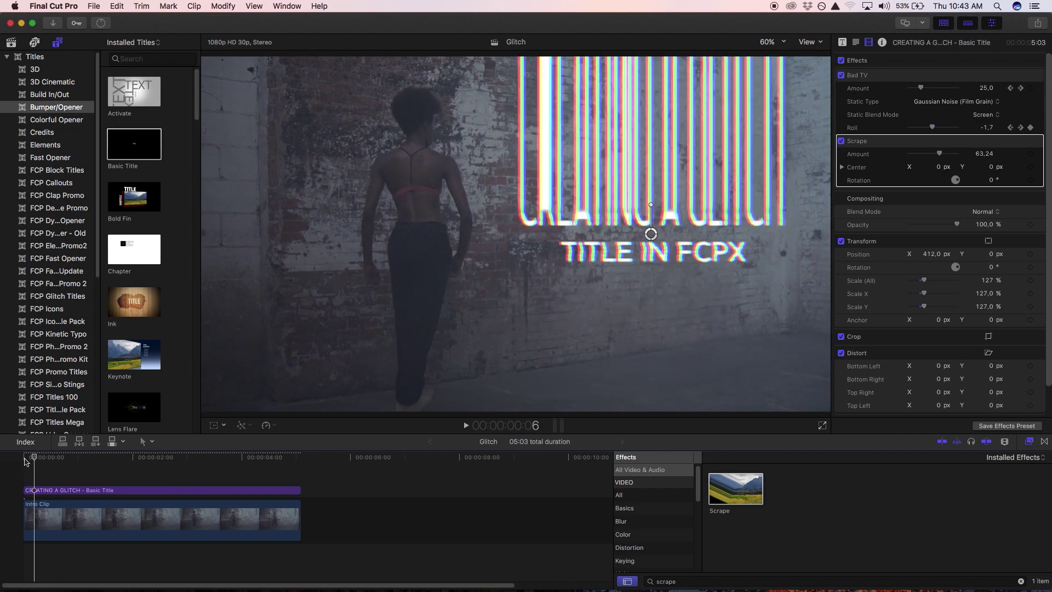
{"action": "key", "text": "Left"}
{"action": "key", "text": "Left"}
{"action": "key", "text": "Left"}
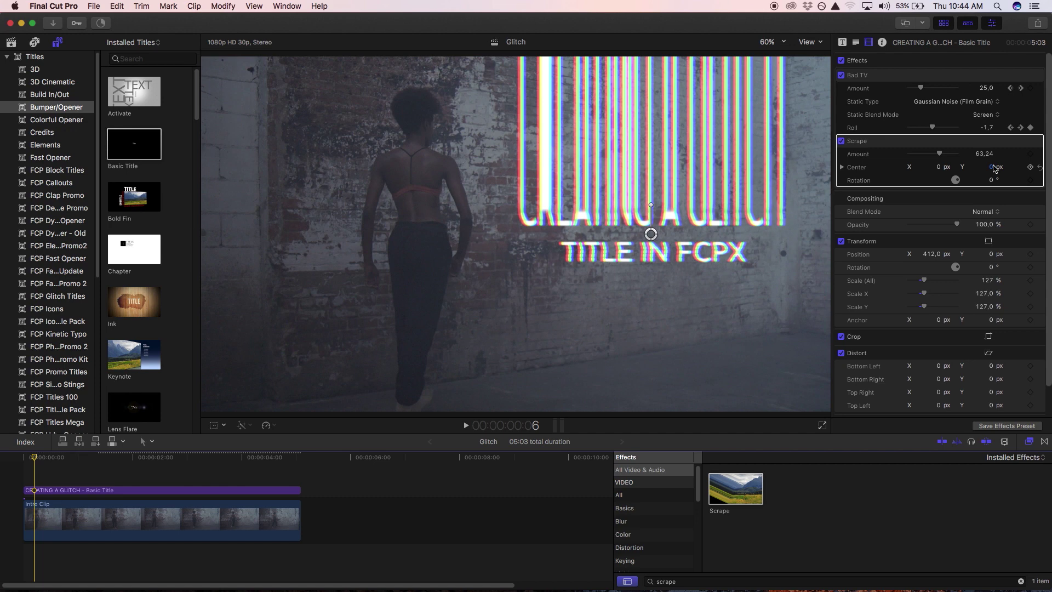
At frame 2, set the Scrape Center Y to 0.72 px and add keyframes for its Amount and Center.
{"action": "left_click_drag", "start_coordinate": [992, 166], "coordinate": [994, 165]}
{"action": "key", "text": "Left"}
{"action": "key", "text": "Left"}
{"action": "key", "text": "Left"}
{"action": "key", "text": "Left"}
{"action": "key", "text": "Left"}
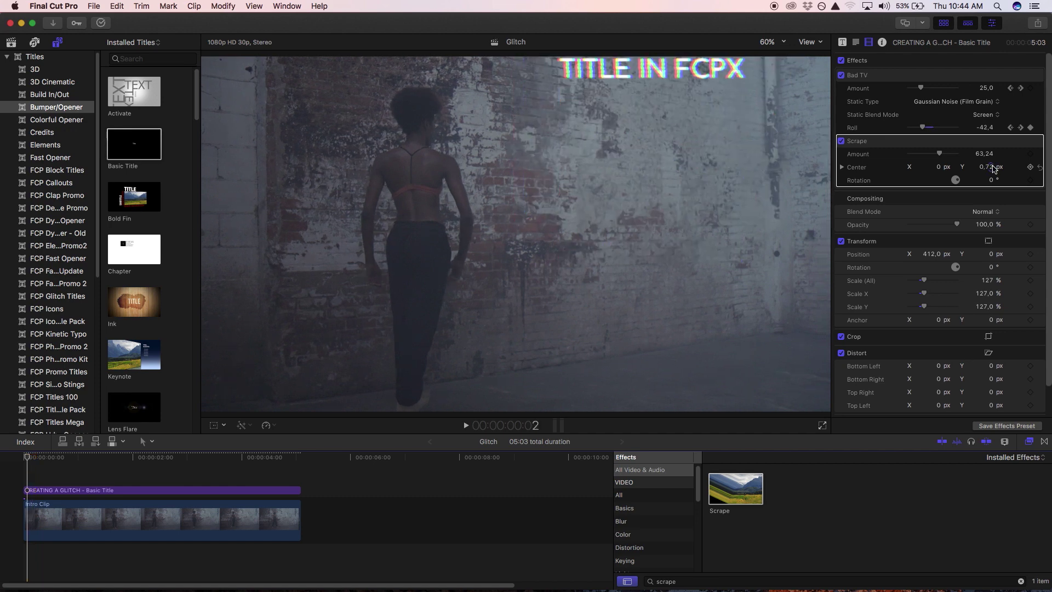
{"action": "key", "text": "Right"}
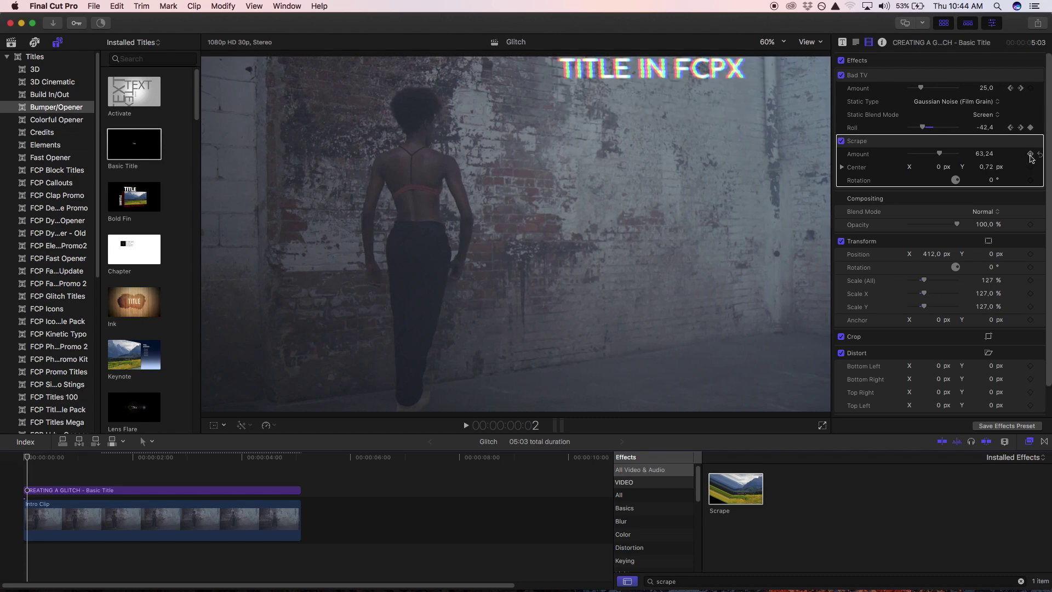
{"action": "left_click", "coordinate": [1030, 154]}
{"action": "left_click", "coordinate": [1029, 167]}
Keyframe a changed Scrape Center Y at frame 3, and at frame 4 keyframe Center Y at 0.17 px together with the Amount.
{"action": "key", "text": "Right"}
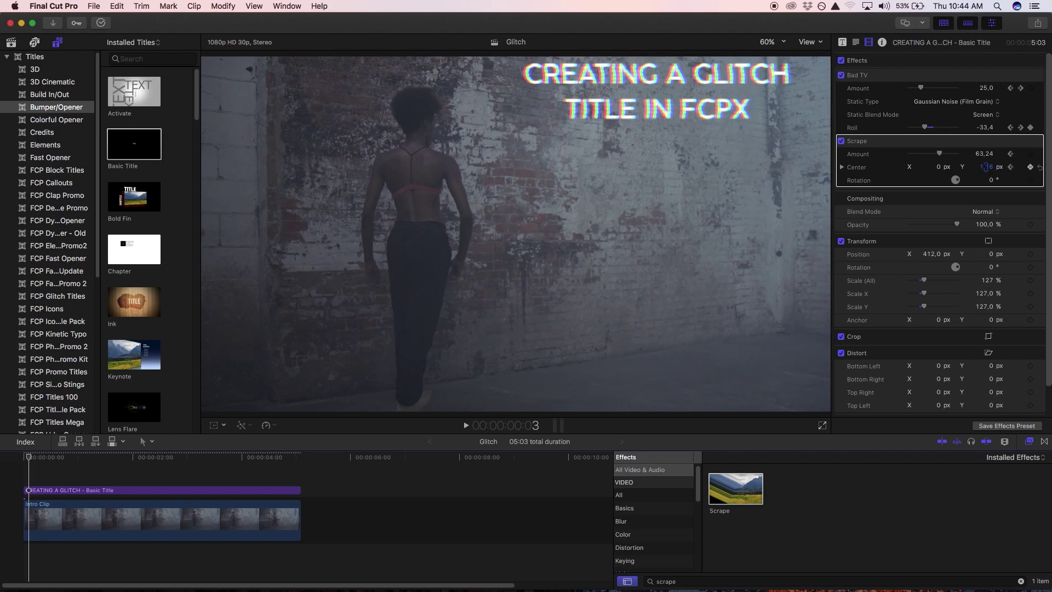
{"action": "left_click_drag", "start_coordinate": [986, 168], "coordinate": [1001, 166]}
{"action": "key", "text": "Right"}
{"action": "left_click", "coordinate": [1032, 155]}
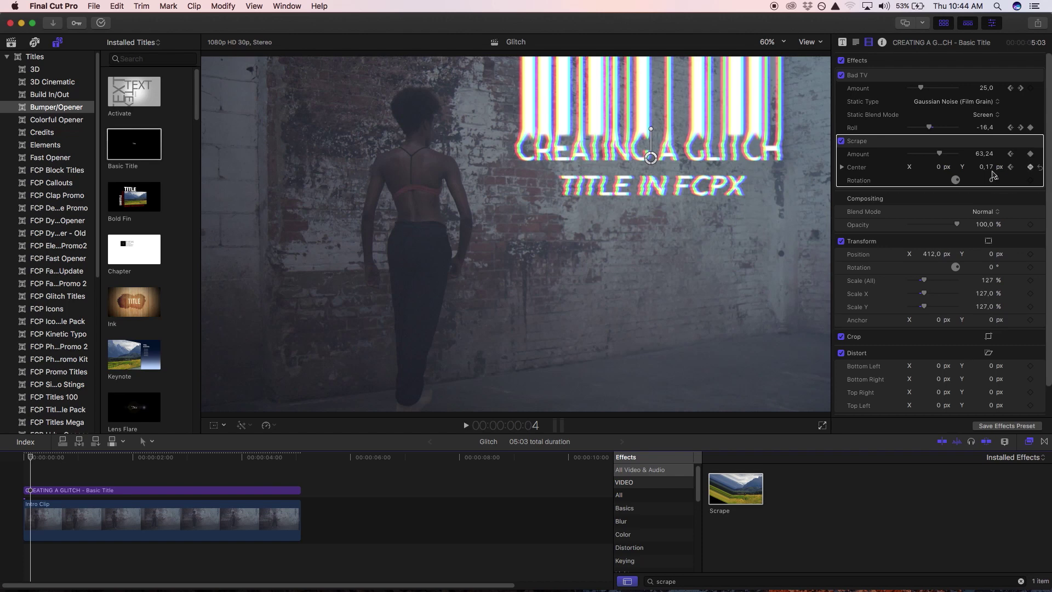
Keyframe the Scrape Center Y at 0 px at frame 6 and add an Amount keyframe at frame 5.
{"action": "key", "text": "Right"}
{"action": "key", "text": "Right"}
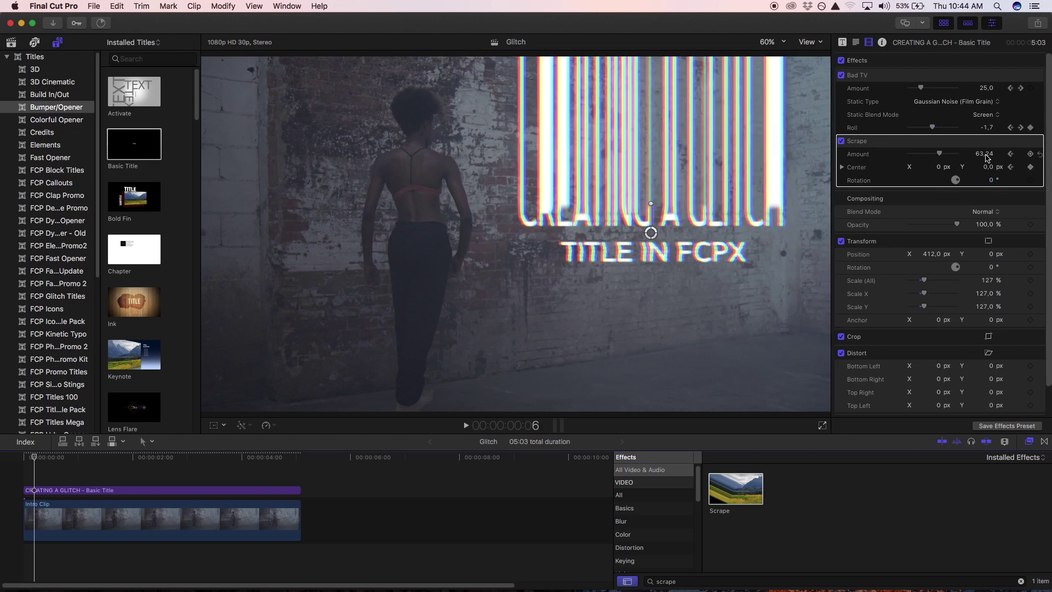
{"action": "key", "text": "Left"}
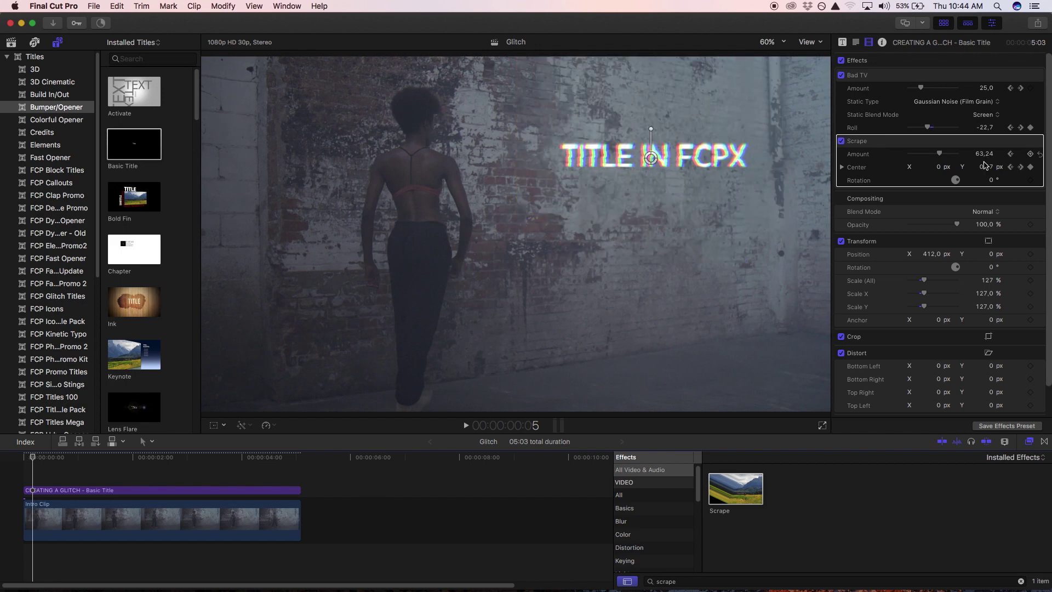
{"action": "left_click", "coordinate": [1030, 155]}
{"action": "key", "text": "Right"}
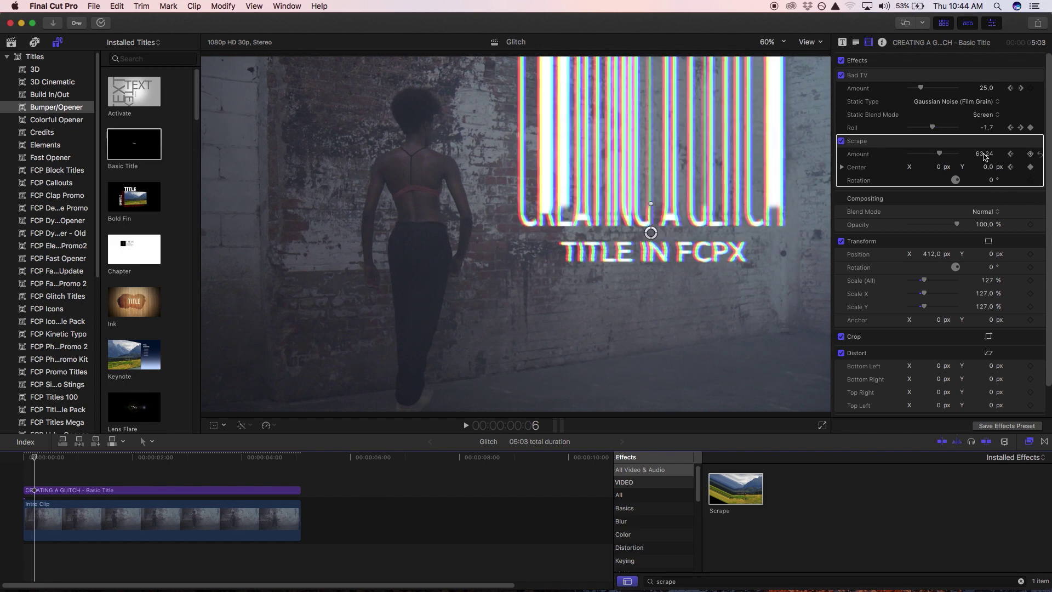
Try Scrape Amount values of 20, 30 and 40 on the title at frame 6.
{"action": "left_click_drag", "start_coordinate": [984, 154], "coordinate": [983, 161]}
{"action": "type", "text": "40"}
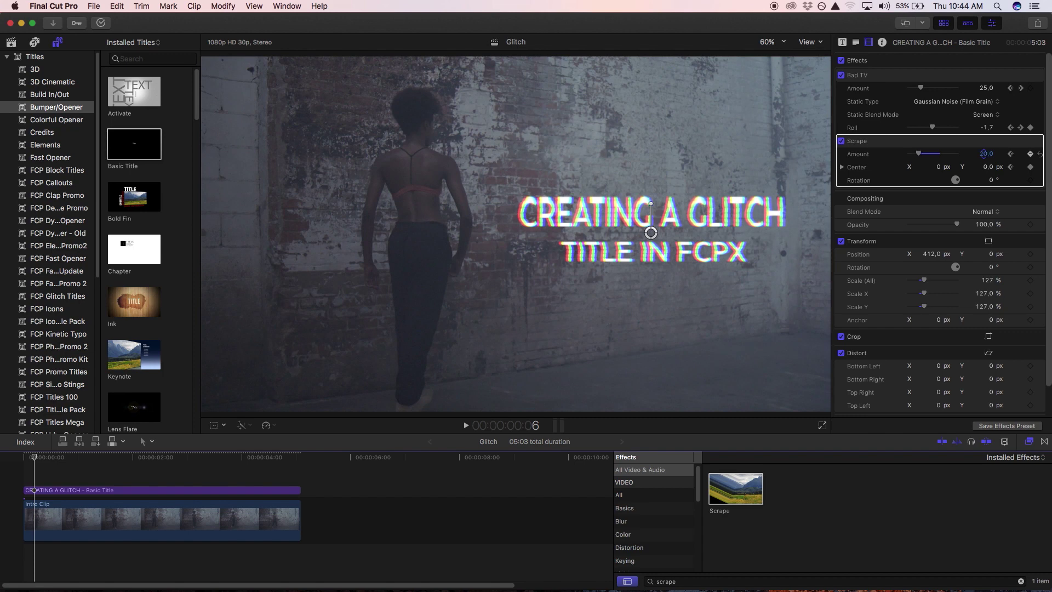
{"action": "key", "text": "Return"}
{"action": "left_click", "coordinate": [985, 154]}
{"action": "type", "text": "30"}
{"action": "key", "text": "Return"}
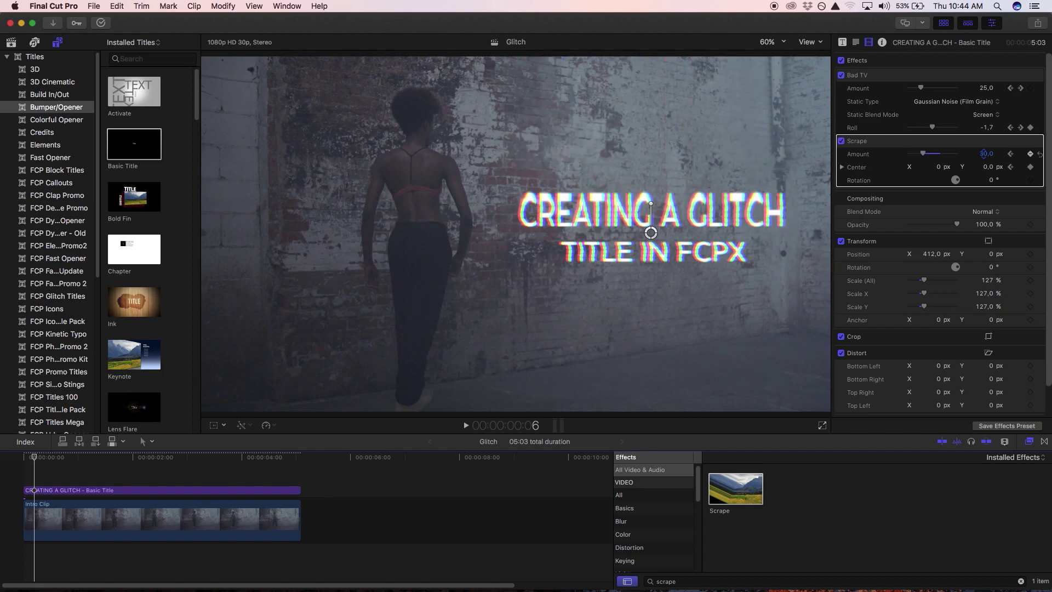
{"action": "left_click_drag", "start_coordinate": [983, 154], "coordinate": [984, 149]}
Fine-tune the Scrape Amount at frame 6, settling on a value of 36.
{"action": "left_click", "coordinate": [984, 154]}
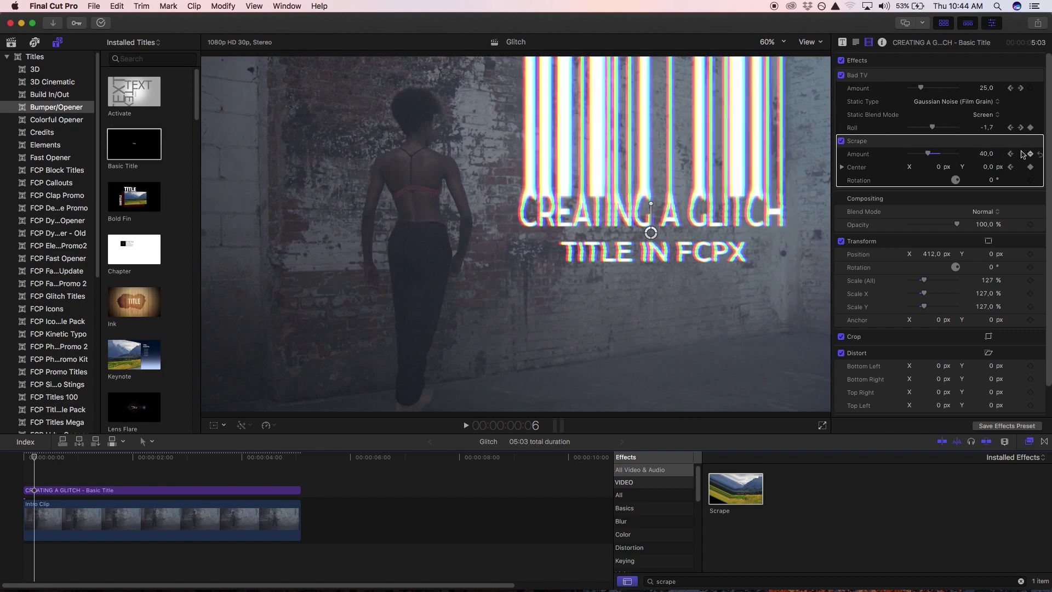
{"action": "type", "text": "3"}
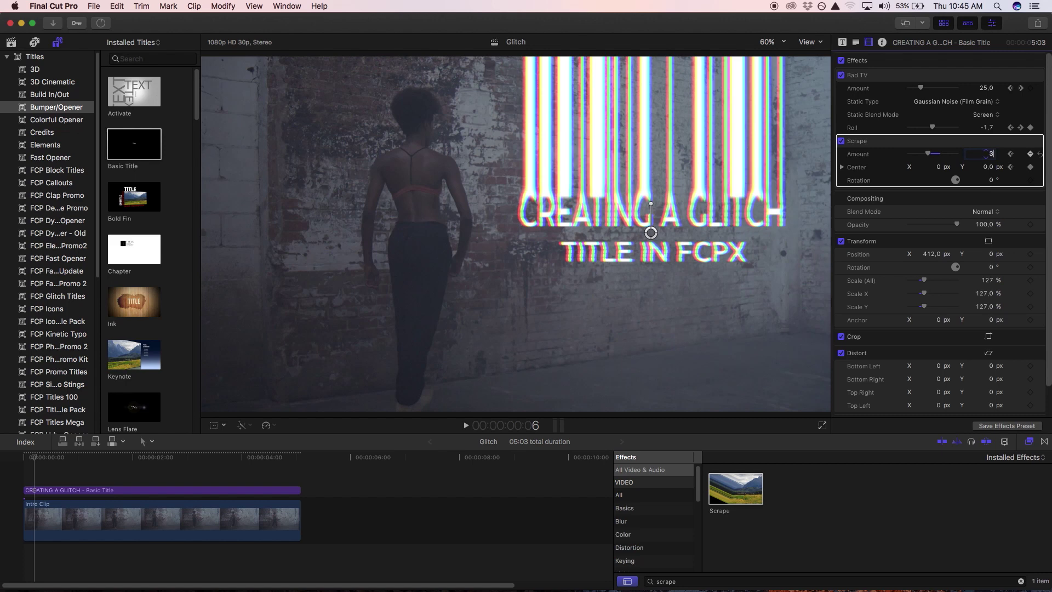
{"action": "type", "text": "5"}
{"action": "key", "text": "Return"}
{"action": "left_click", "coordinate": [986, 154]}
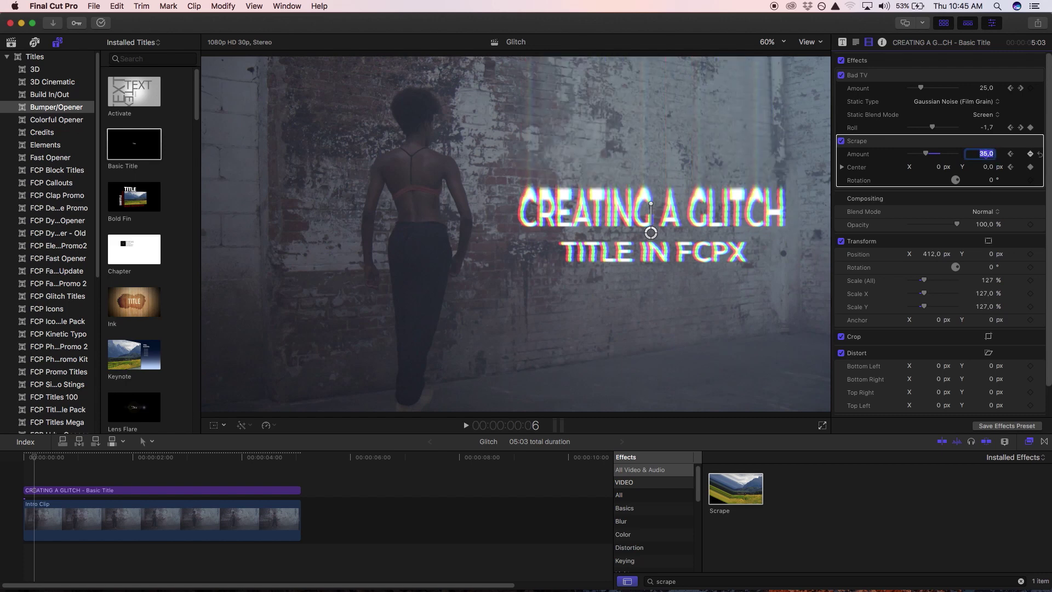
{"action": "type", "text": "3"}
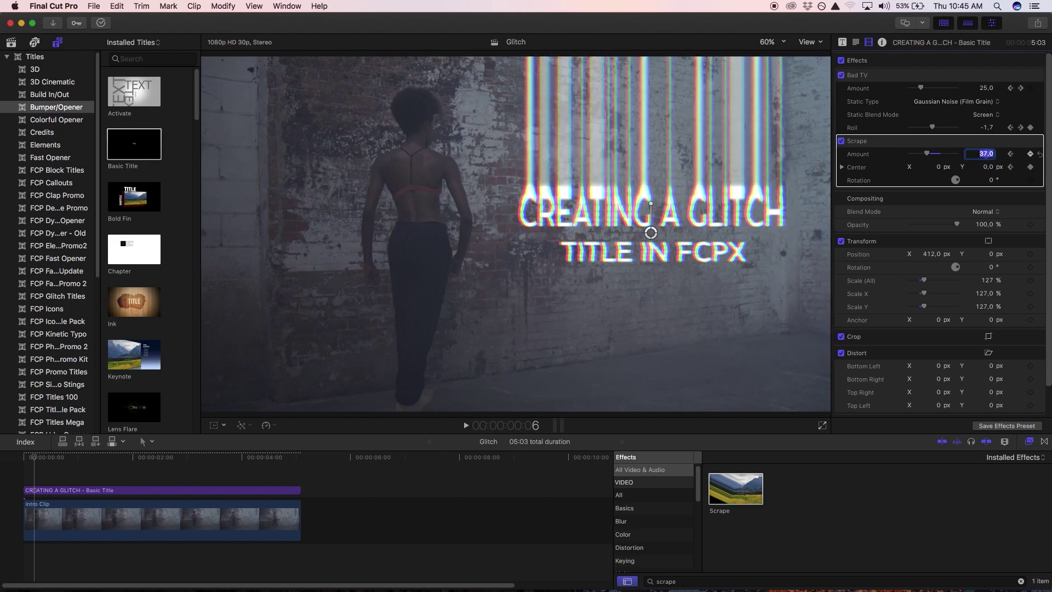
{"action": "type", "text": "6"}
{"action": "key", "text": "Return"}
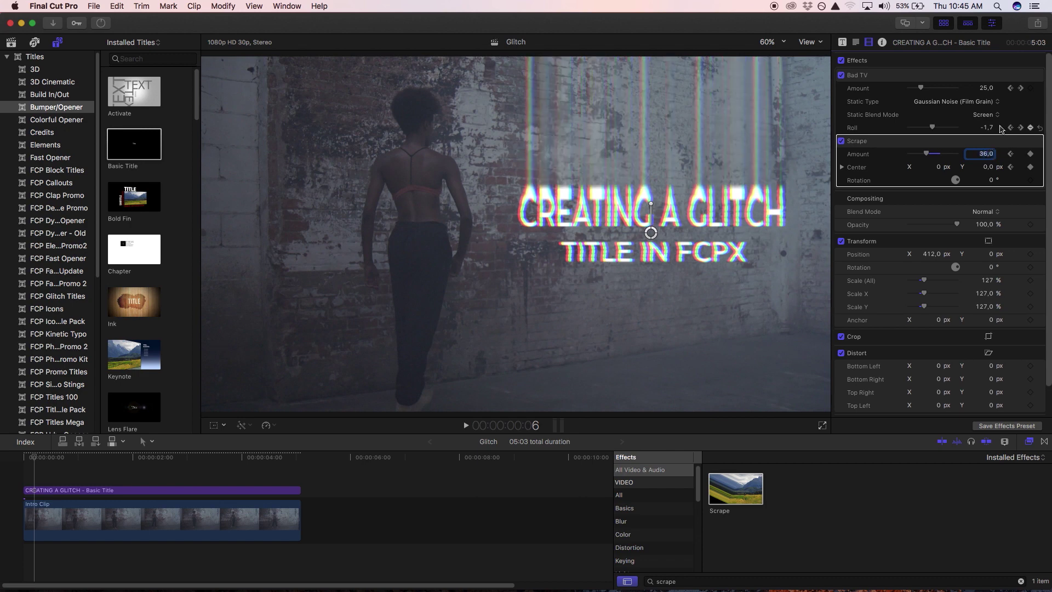
At frame 7, set the Scrape Center Y to 0.44 px and its Amount to 0.
{"action": "left_click", "coordinate": [46, 454]}
{"action": "left_click", "coordinate": [35, 459]}
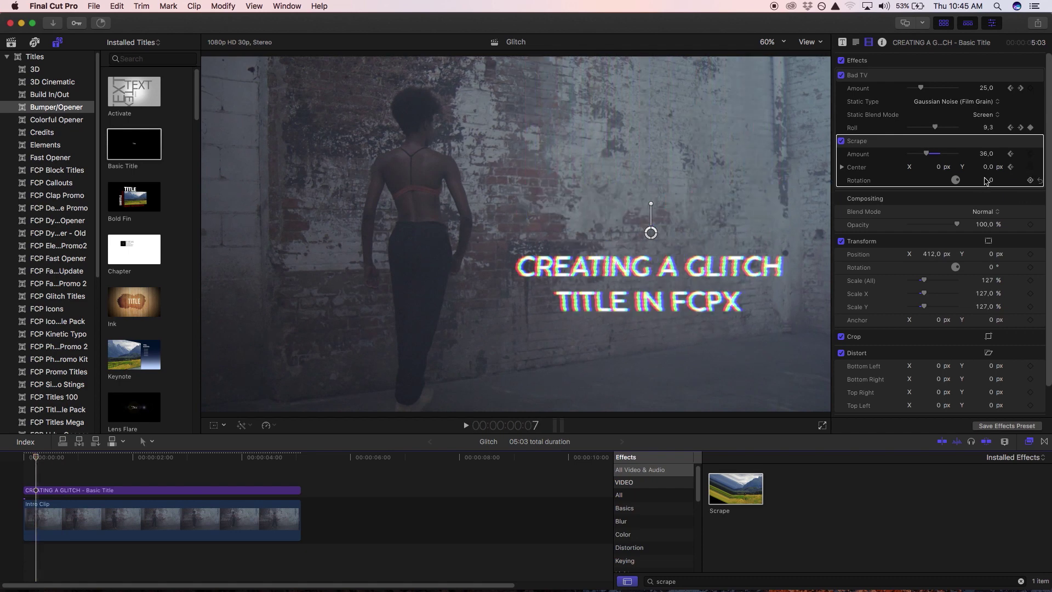
{"action": "left_click_drag", "start_coordinate": [987, 167], "coordinate": [986, 160]}
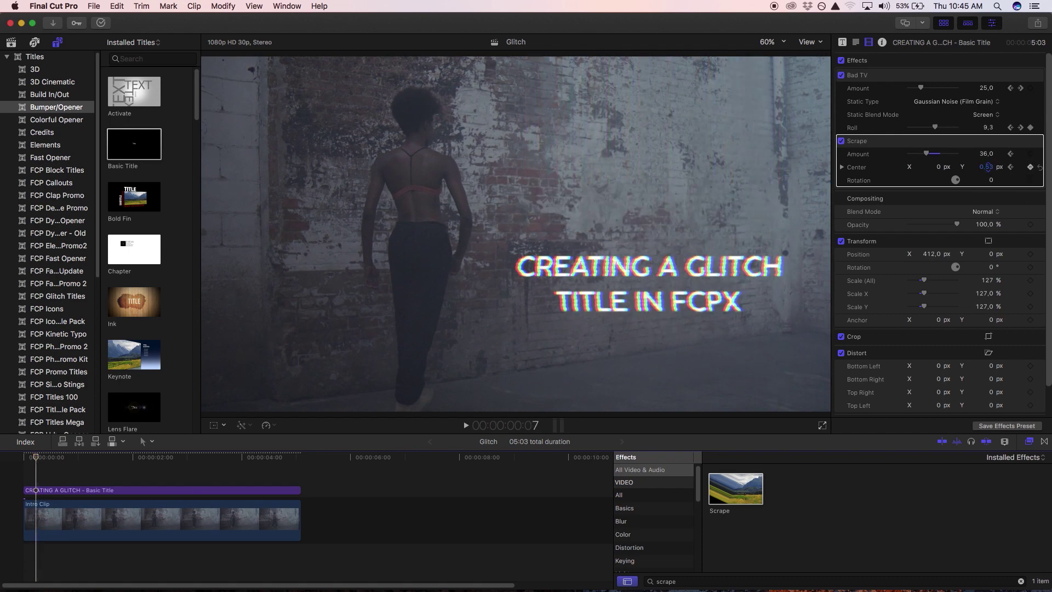
{"action": "left_click", "coordinate": [985, 154]}
{"action": "type", "text": "0"}
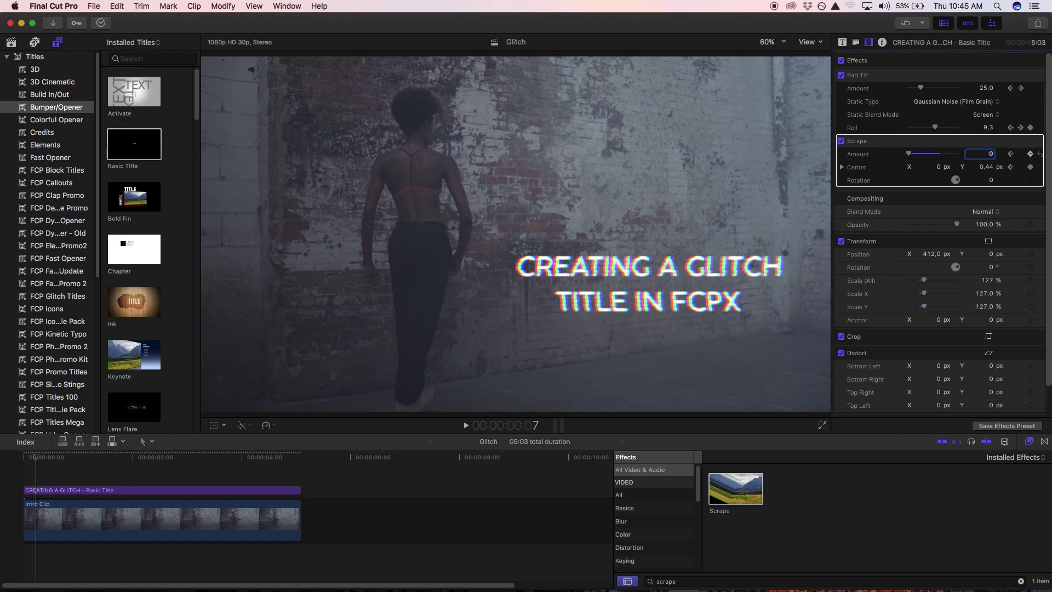
Search the effects for "fun house" and apply the Fun House effect to the title clip.
{"action": "left_click", "coordinate": [748, 583]}
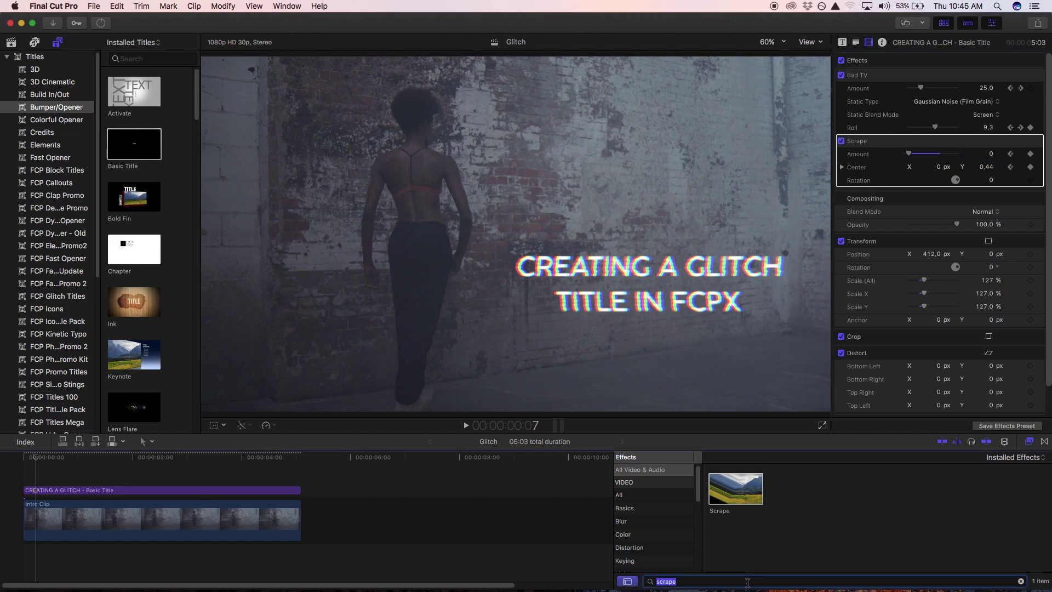
{"action": "type", "text": "fun house"}
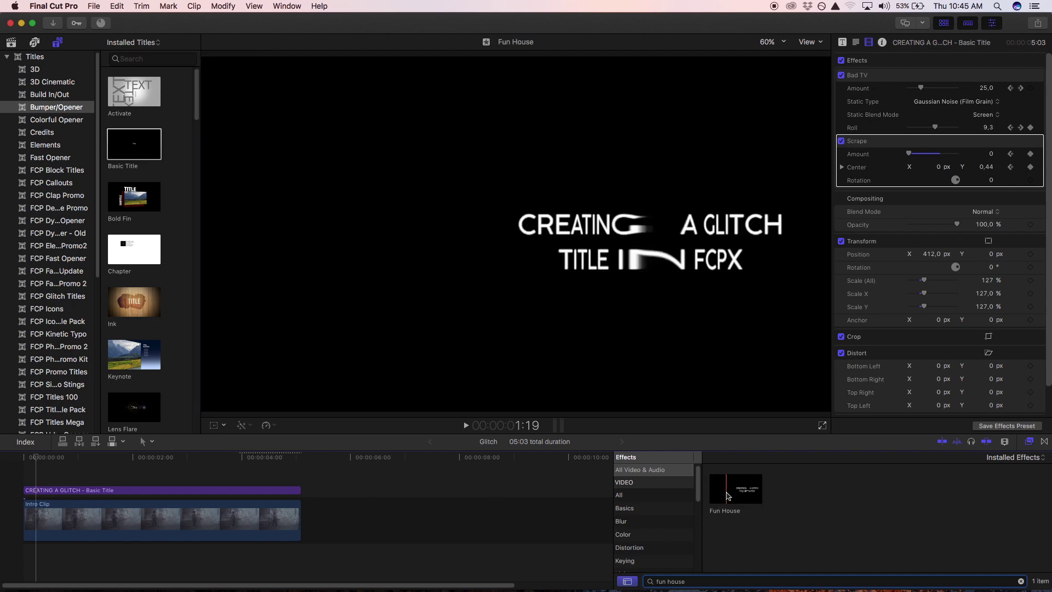
{"action": "left_click_drag", "start_coordinate": [736, 487], "coordinate": [57, 491]}
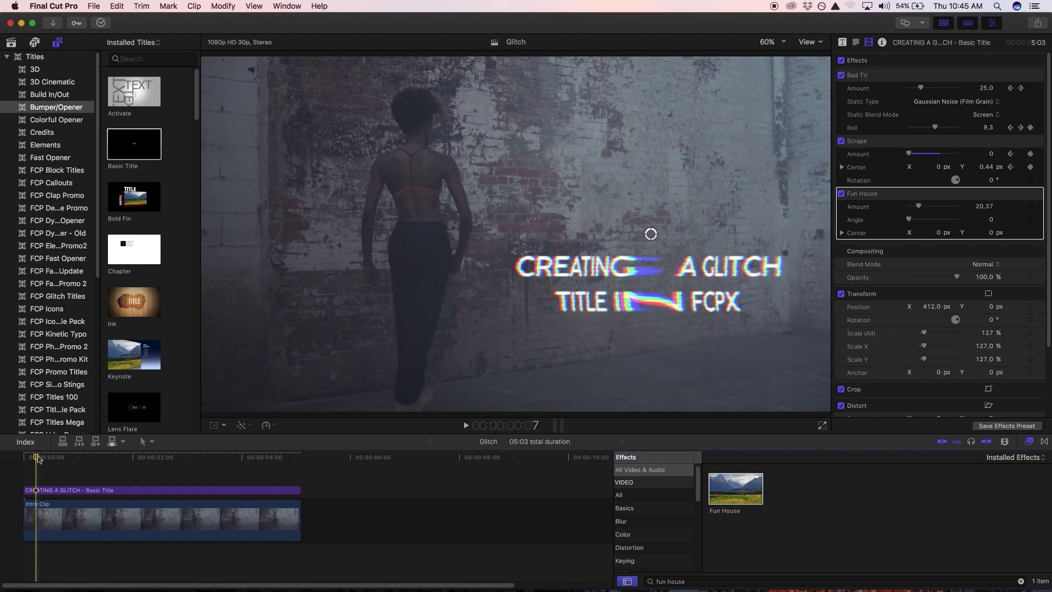
Go to frame 3 of the title and set the Fun House Center X to -0.07 px.
{"action": "left_click_drag", "start_coordinate": [38, 456], "coordinate": [38, 456]}
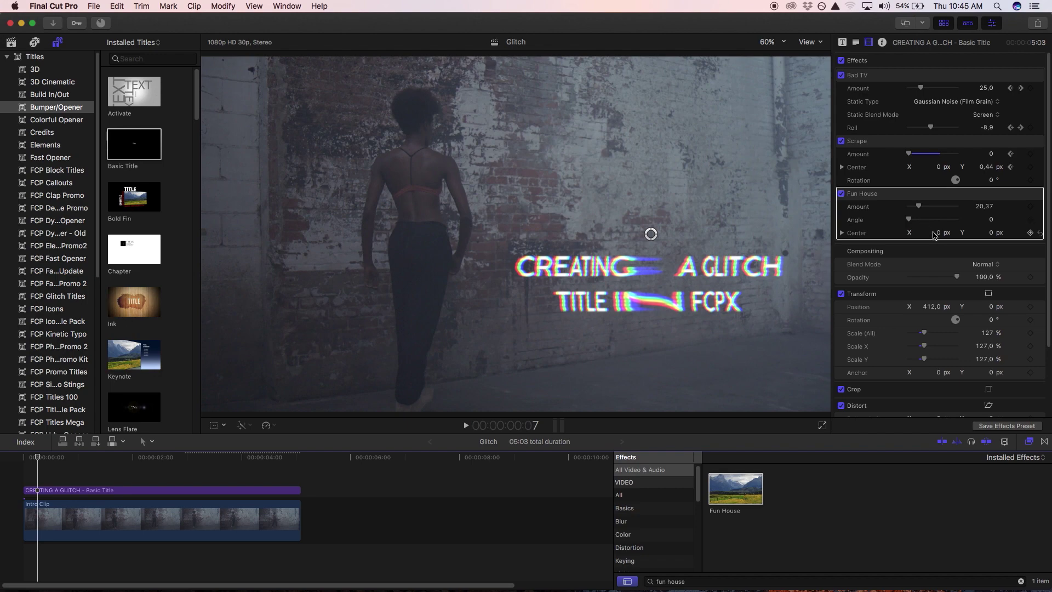
{"action": "left_click", "coordinate": [33, 459]}
{"action": "left_click_drag", "start_coordinate": [938, 235], "coordinate": [938, 231]}
{"action": "key", "text": "Left"}
{"action": "key", "text": "Left"}
{"action": "key", "text": "Left"}
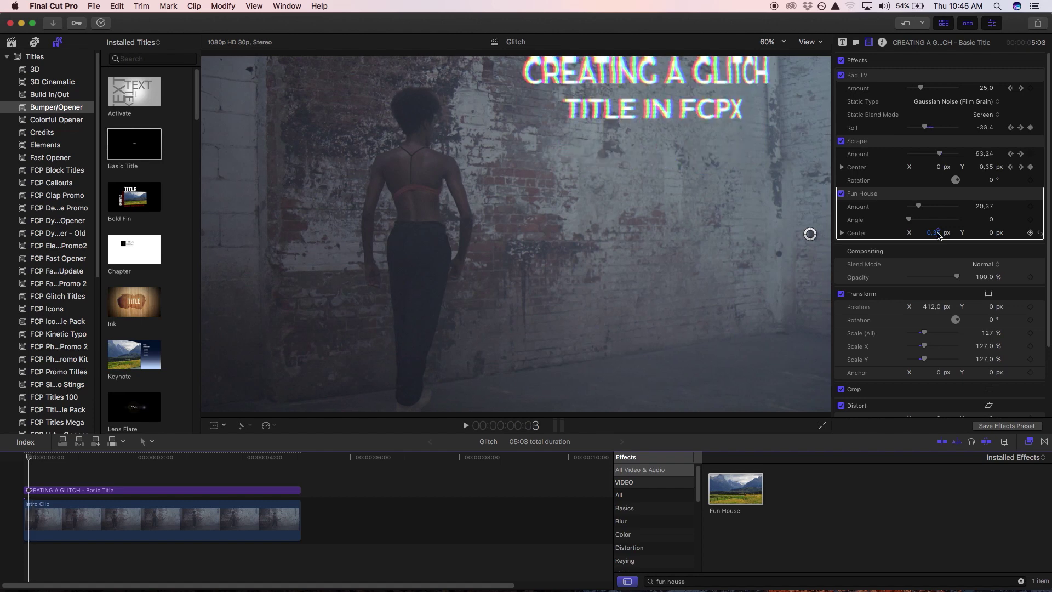
{"action": "key", "text": "Left"}
{"action": "key", "text": "Left"}
{"action": "key", "text": "Right"}
{"action": "key", "text": "Right"}
{"action": "key", "text": "Right"}
{"action": "mouse_move", "coordinate": [938, 234]}
{"action": "left_mouse_down"}
{"action": "mouse_move", "coordinate": [928, 233]}
{"action": "mouse_move", "coordinate": [938, 258]}
{"action": "mouse_move", "coordinate": [938, 243]}
{"action": "left_mouse_up"}
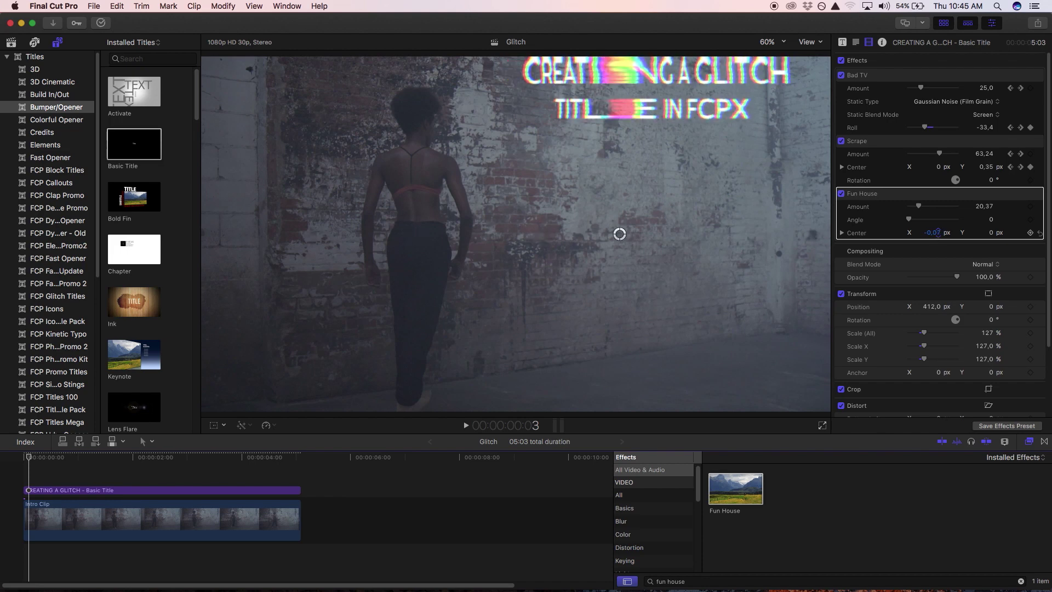
Set the Fun House Amount to 4.59 and add keyframes for its Amount and Angle at frame 3.
{"action": "left_click_drag", "start_coordinate": [984, 206], "coordinate": [970, 207]}
{"action": "left_click", "coordinate": [1030, 207]}
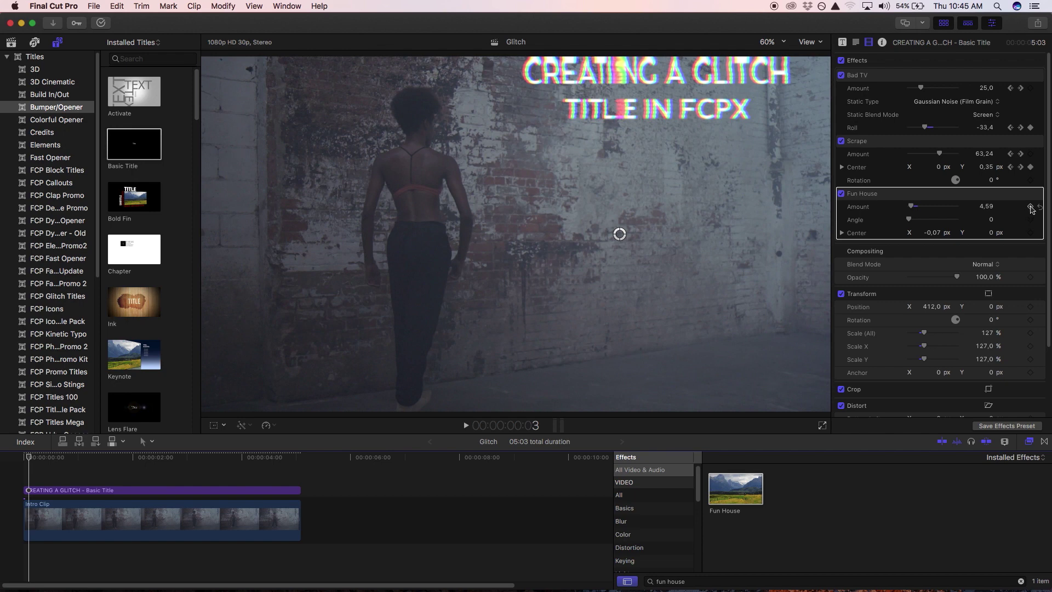
{"action": "left_click", "coordinate": [1031, 219]}
At frame 2, set the Fun House Amount to 2 and play the opening of the title to check it.
{"action": "key", "text": "Left"}
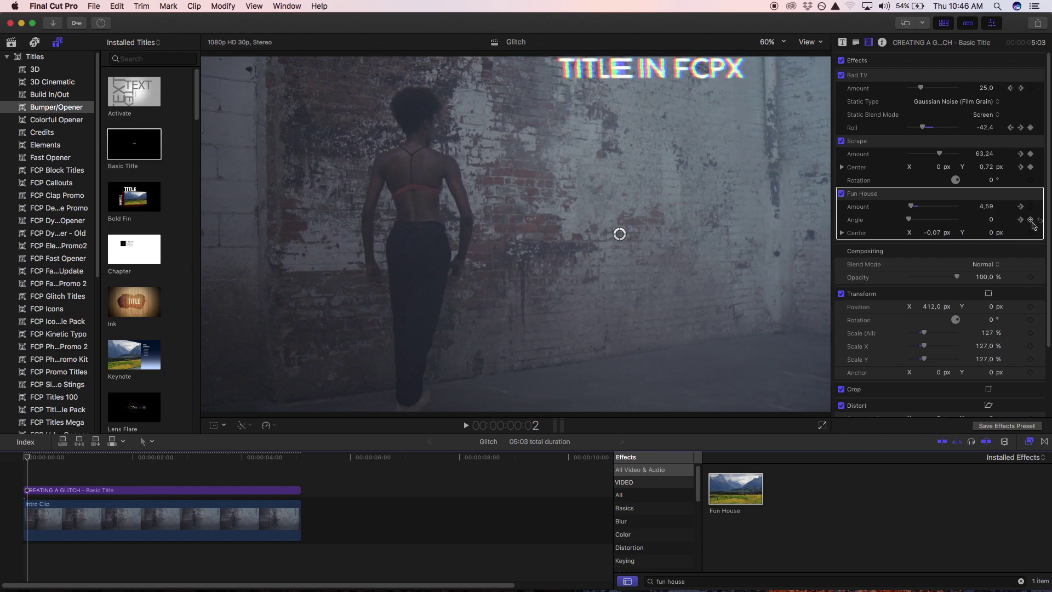
{"action": "left_click", "coordinate": [993, 209]}
{"action": "type", "text": "2"}
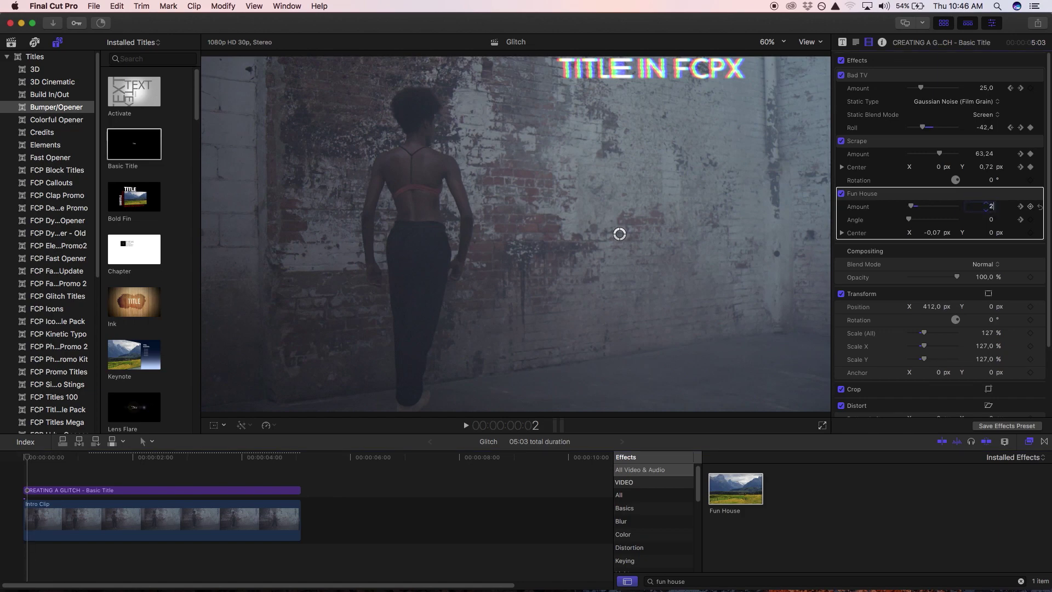
{"action": "key", "text": "Return"}
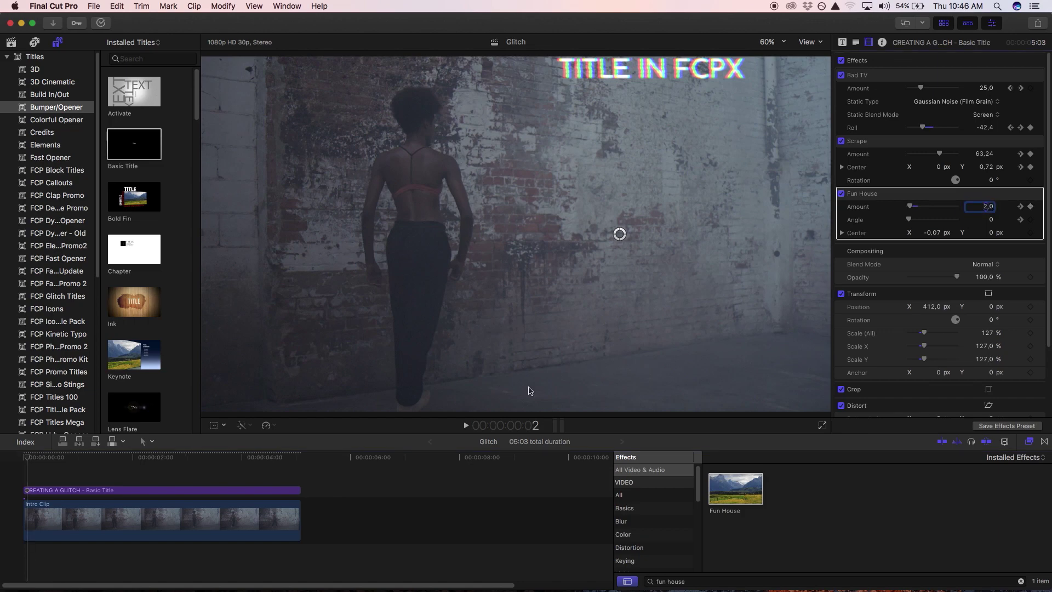
{"action": "key", "text": "space"}
{"action": "key", "text": "space"}
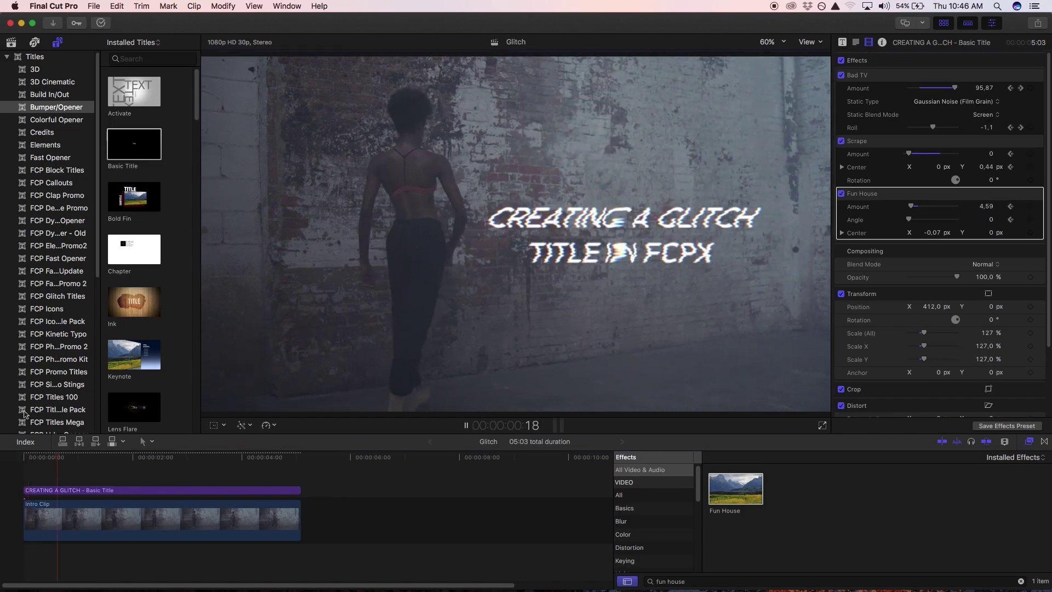
Keyframe the Fun House Amount at 0 on frame 1 of the title.
{"action": "left_click_drag", "start_coordinate": [47, 461], "coordinate": [2, 463]}
{"action": "key", "text": "Right"}
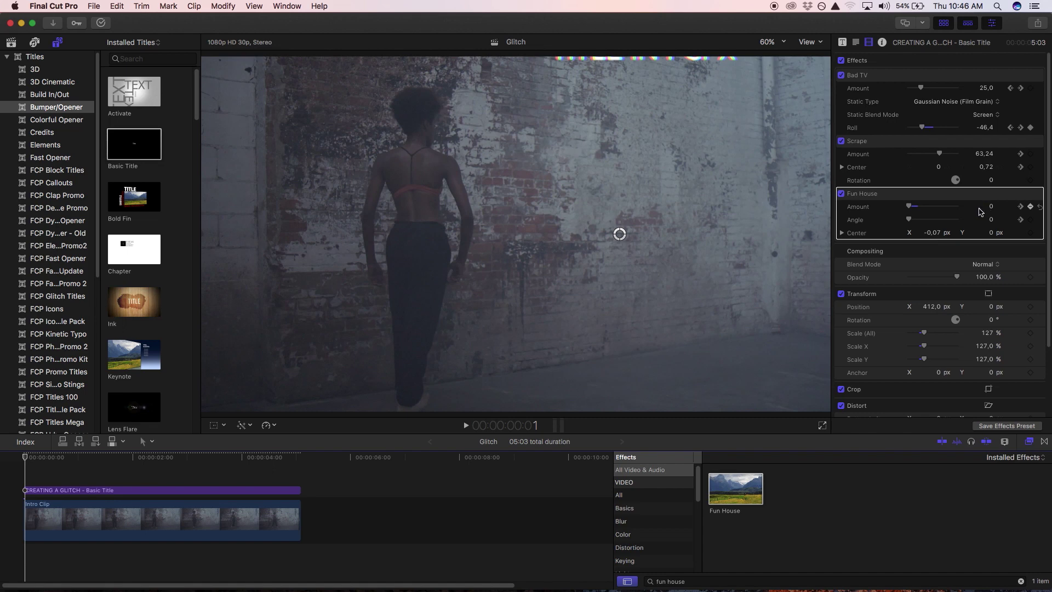
{"action": "left_click", "coordinate": [1021, 207]}
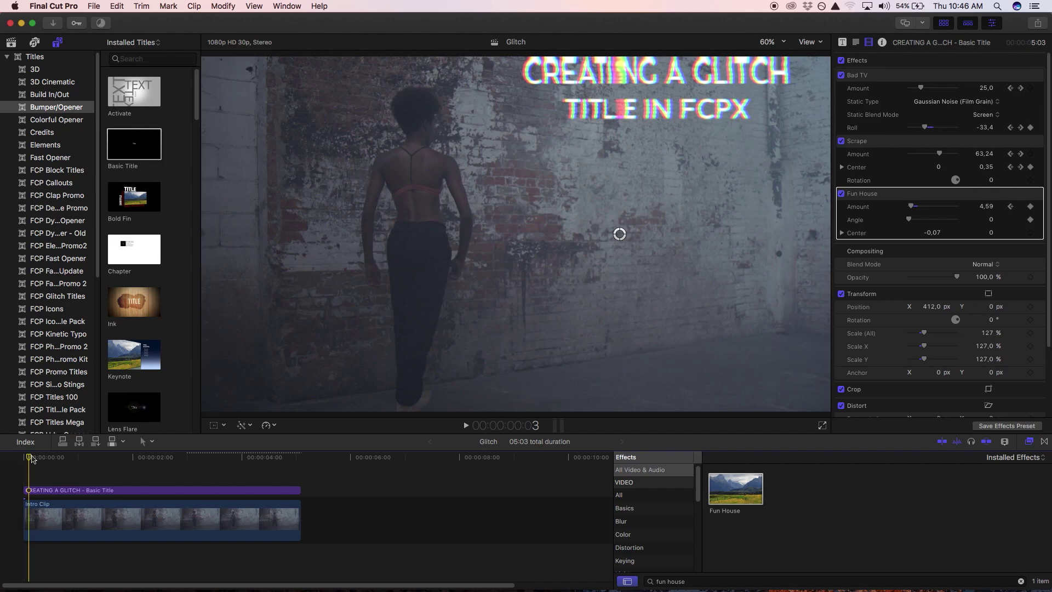
Compare the title's opening frames one by one and add a keyframe for the Fun House Center at frame 3.
{"action": "key", "text": "Left"}
{"action": "key", "text": "Left"}
{"action": "key", "text": "Right"}
{"action": "key", "text": "Right"}
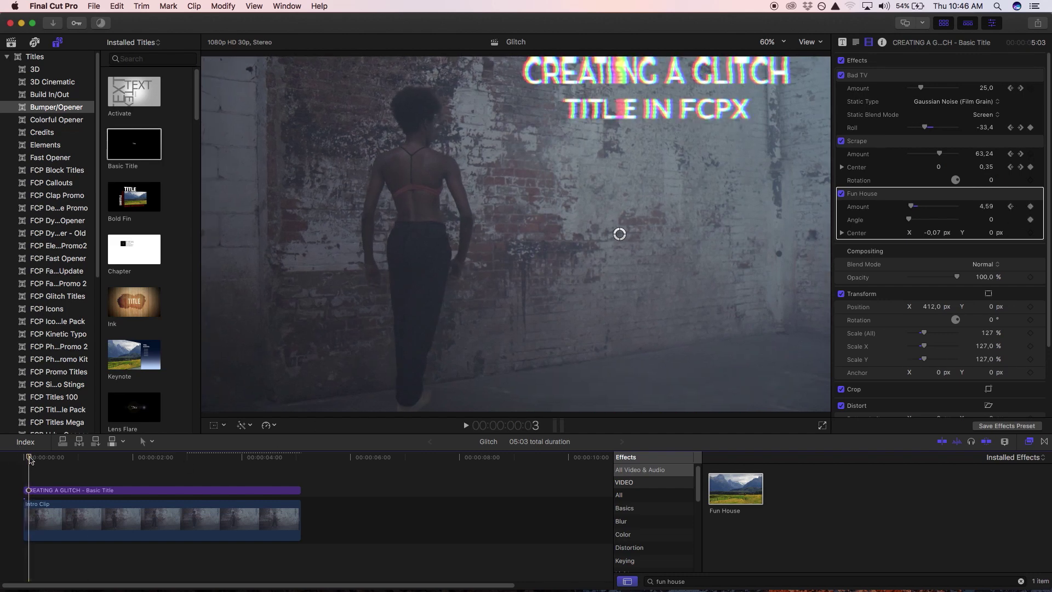
{"action": "key", "text": "Right"}
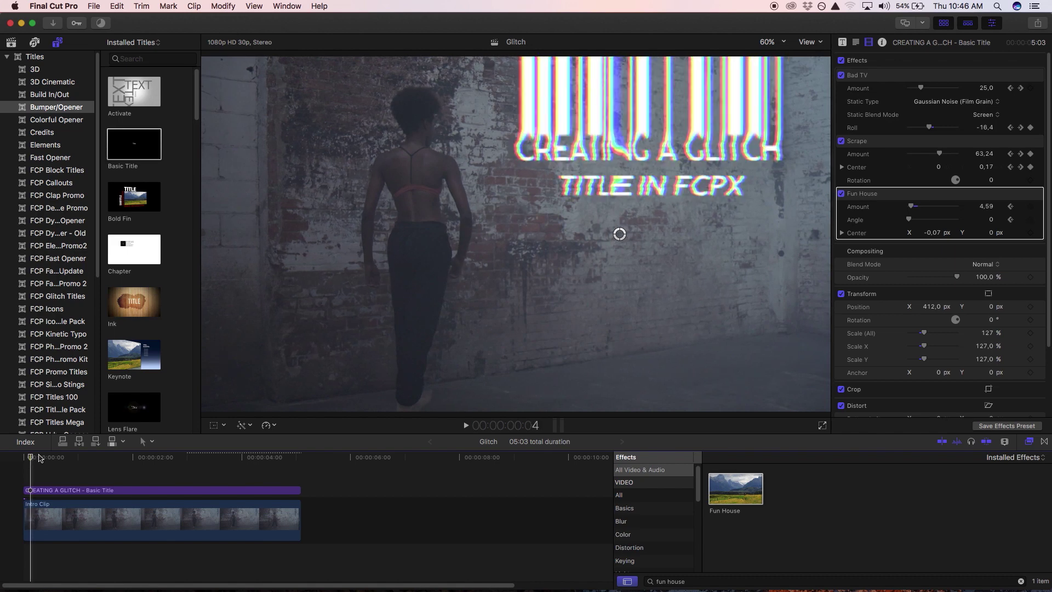
{"action": "key", "text": "Left"}
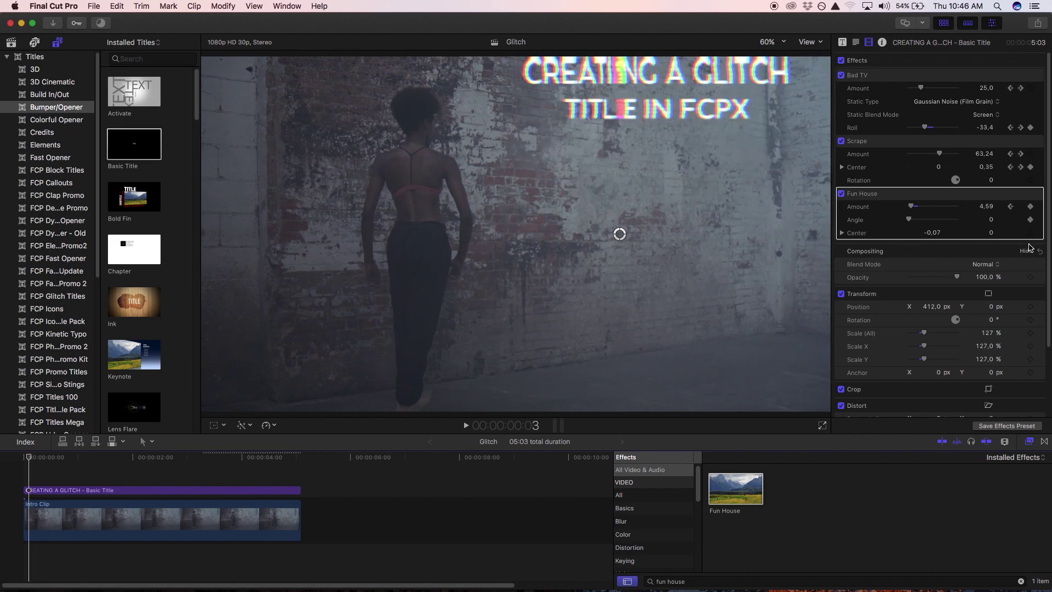
{"action": "key", "text": "Right"}
{"action": "key", "text": "Left"}
{"action": "key", "text": "Right"}
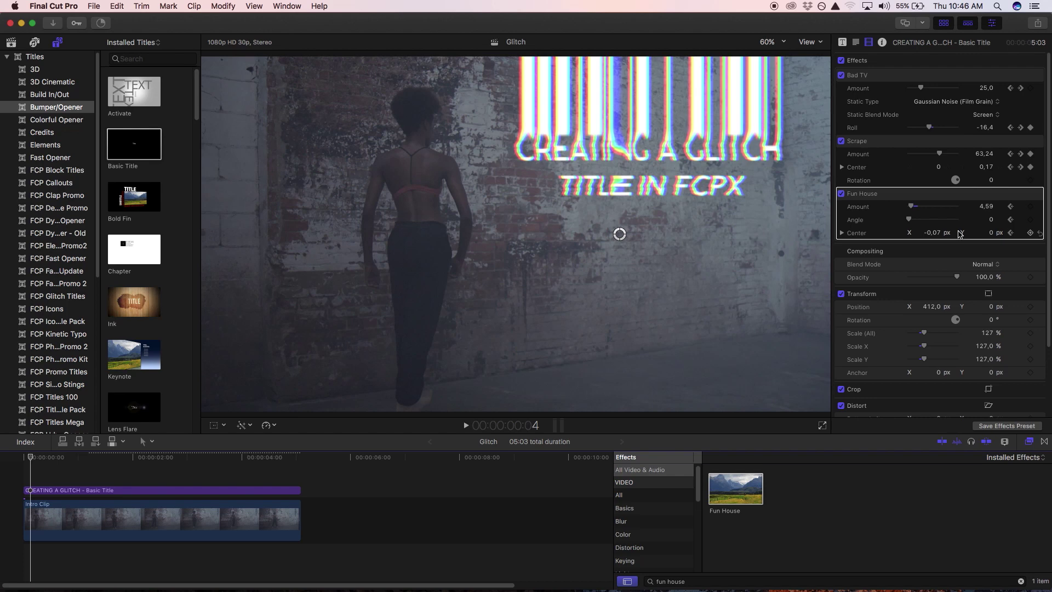
Keyframe the Fun House Amount at 57.59 and Center X at 0.05 px on frame 5, and the Amount at 17.2 on frame 6.
{"action": "key", "text": "Right"}
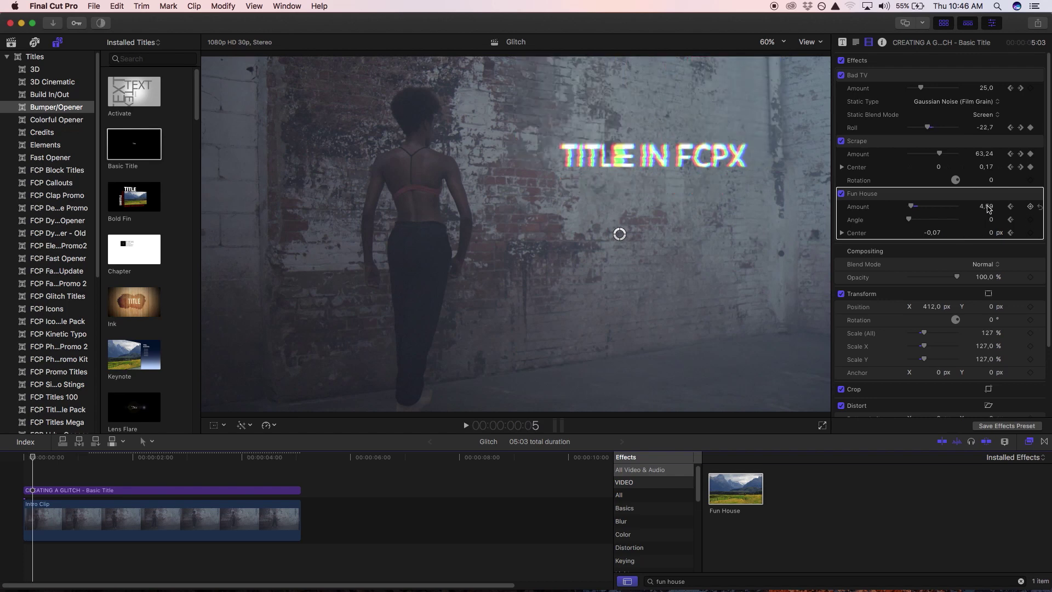
{"action": "left_click_drag", "start_coordinate": [985, 206], "coordinate": [985, 206]}
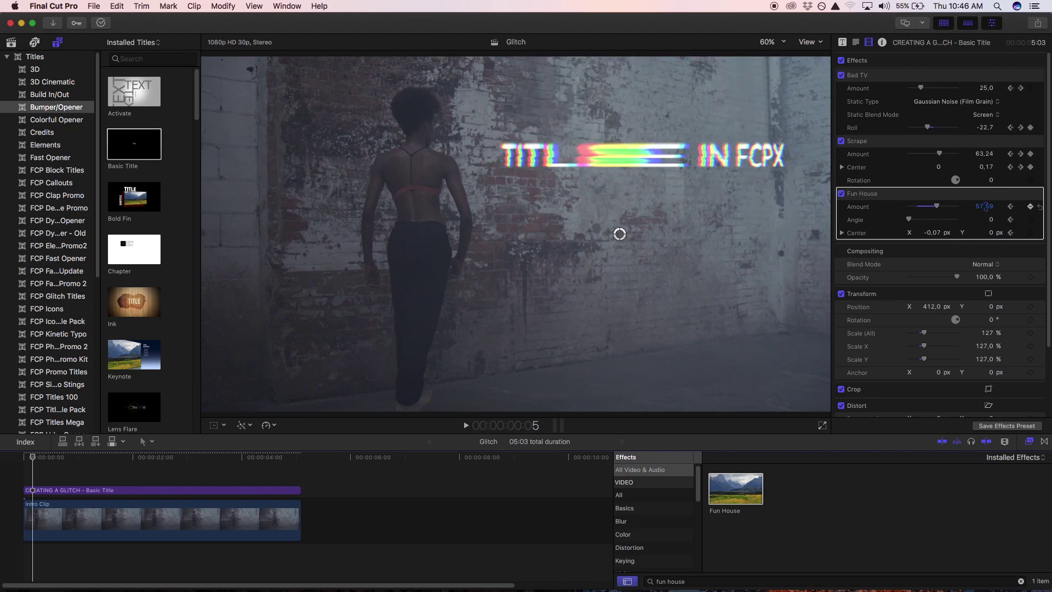
{"action": "left_click_drag", "start_coordinate": [933, 232], "coordinate": [938, 233]}
{"action": "key", "text": "Right"}
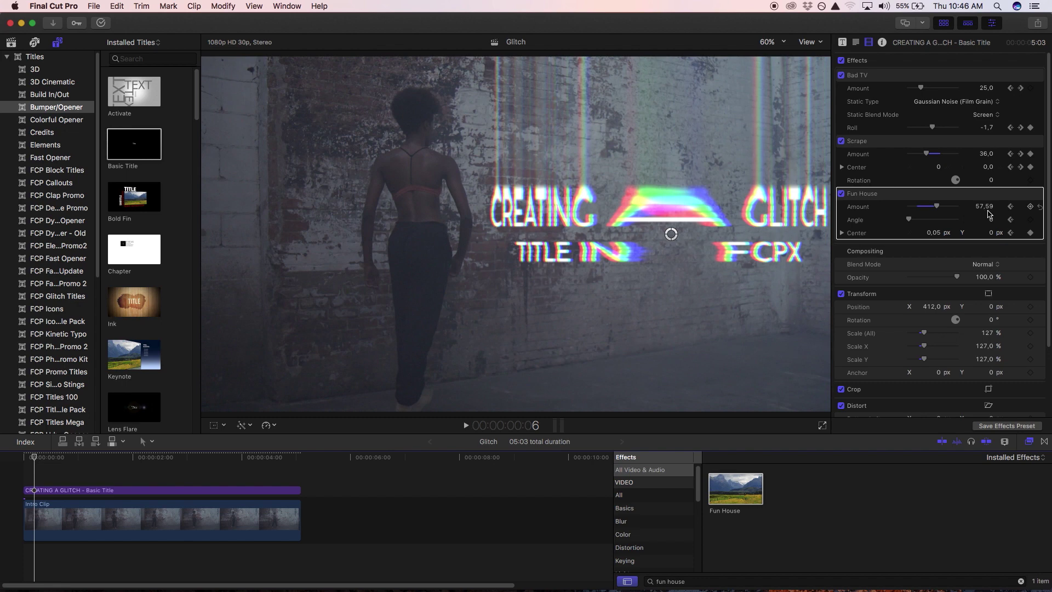
{"action": "left_click_drag", "start_coordinate": [988, 210], "coordinate": [985, 206]}
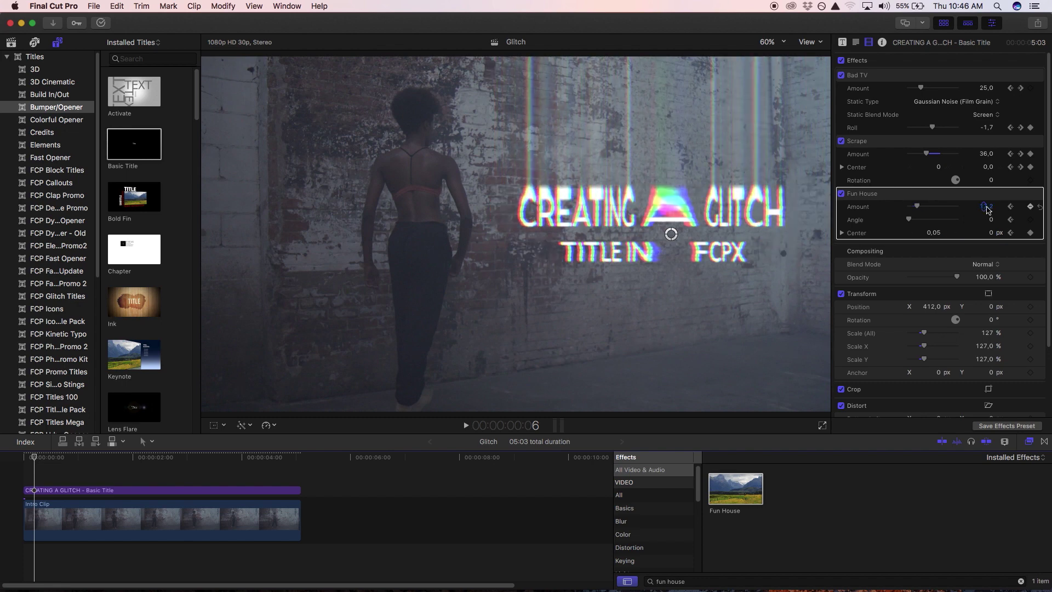
At frame 8, keyframe the Fun House Center X at -0.17 px and reduce its Amount to 4.
{"action": "key", "text": "Right"}
{"action": "key", "text": "Right"}
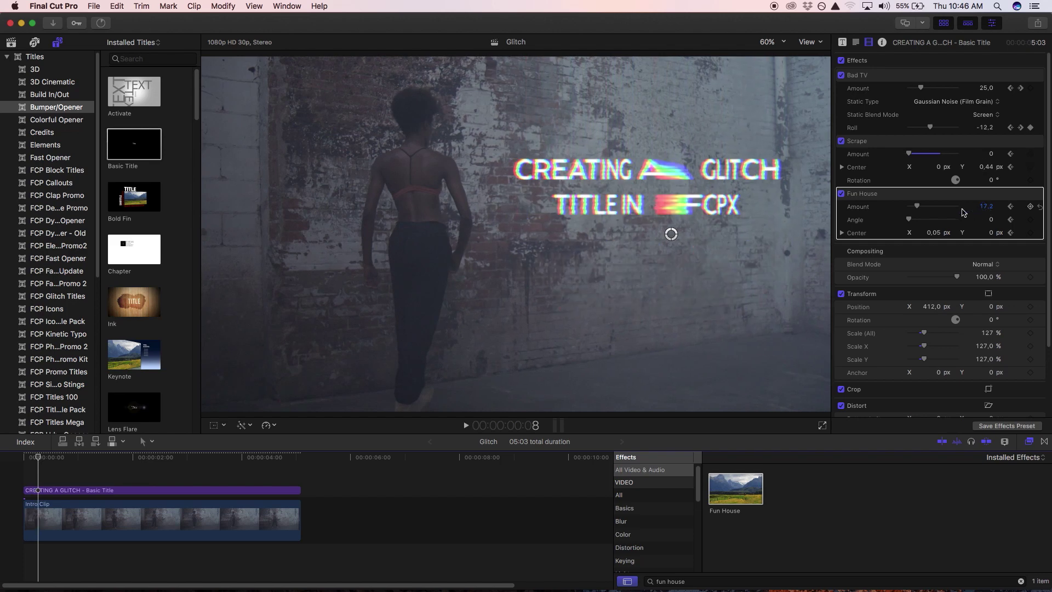
{"action": "left_click_drag", "start_coordinate": [938, 232], "coordinate": [920, 233]}
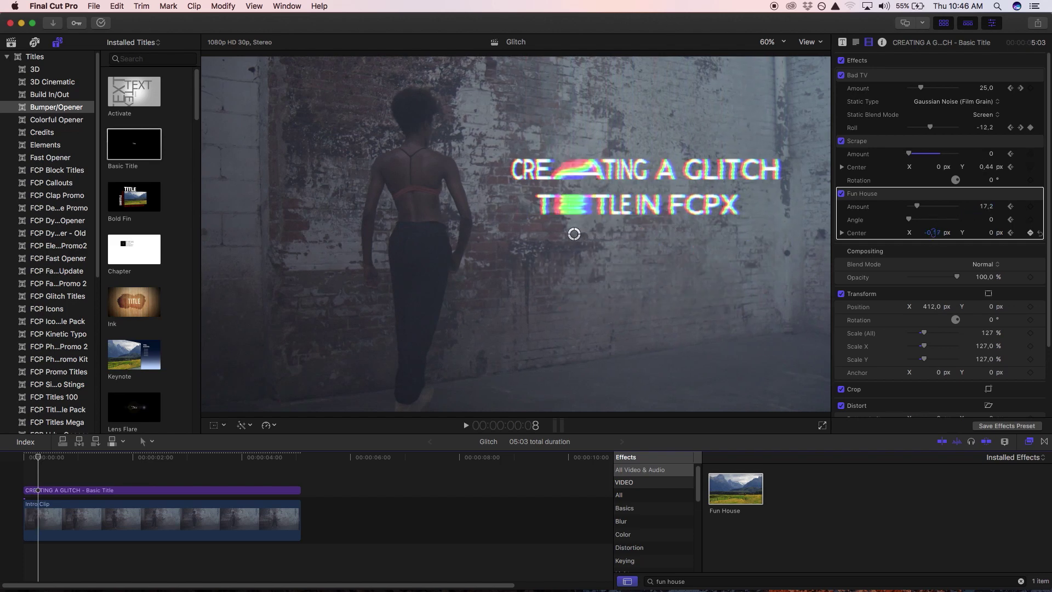
{"action": "left_click_drag", "start_coordinate": [990, 207], "coordinate": [987, 204]}
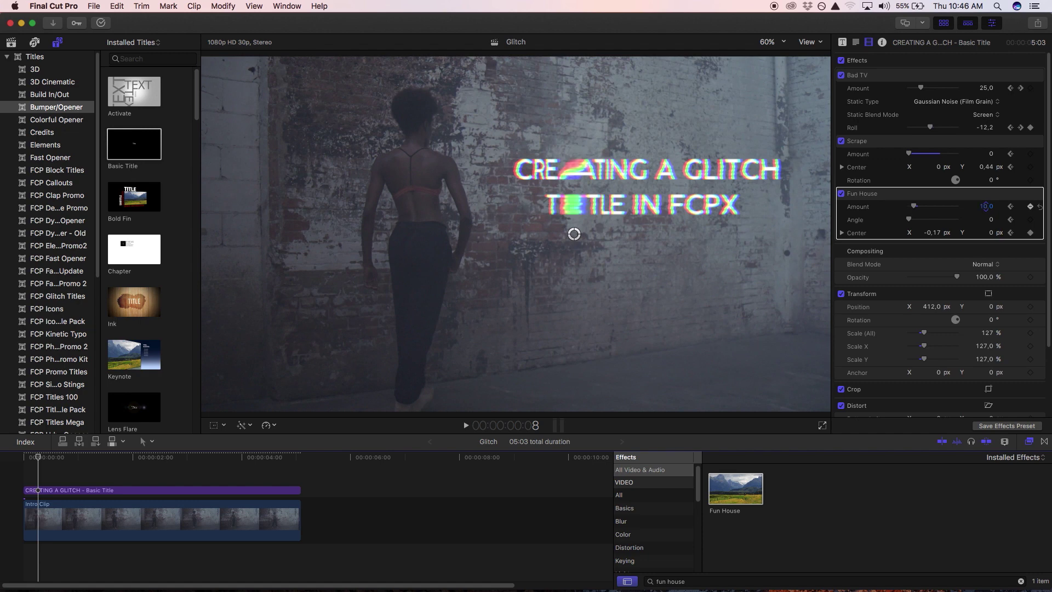
{"action": "left_click", "coordinate": [990, 206]}
{"action": "type", "text": "7"}
{"action": "key", "text": "Return"}
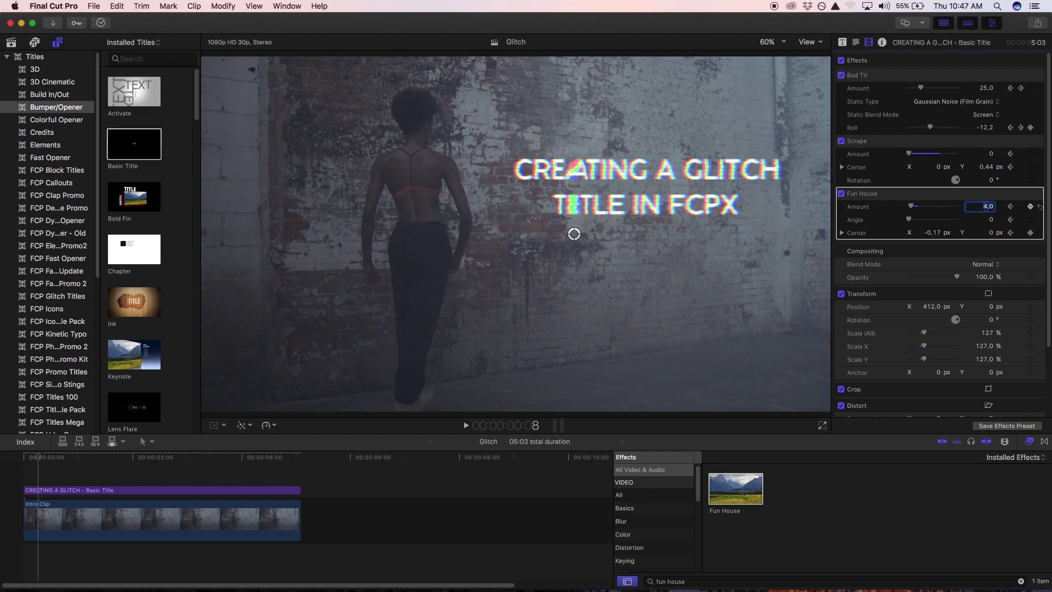
Keyframe the Fun House Amount at 0 on frame 12 of the title.
{"action": "key", "text": "Return"}
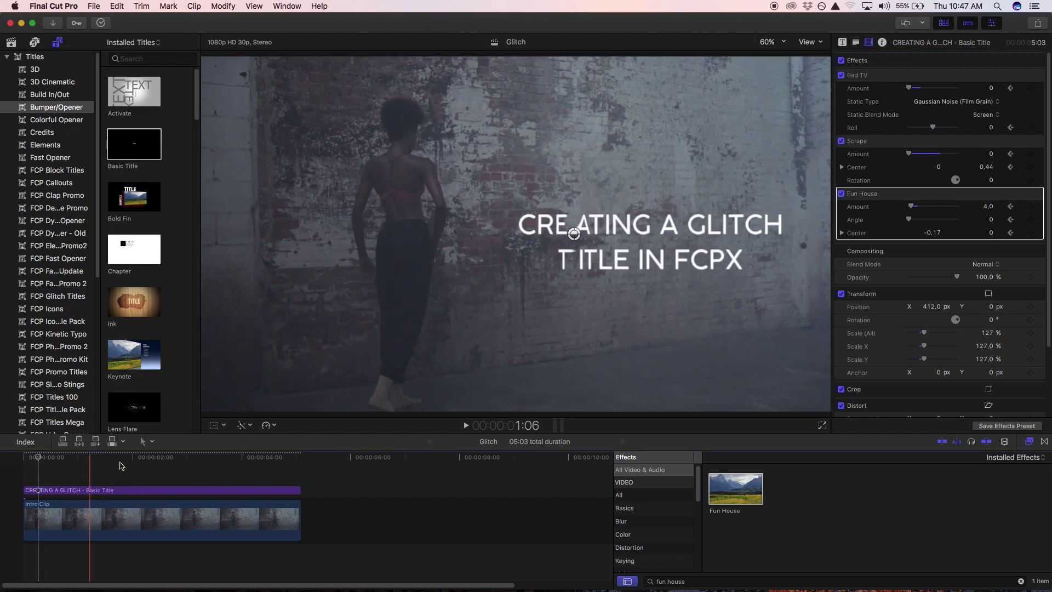
{"action": "key", "text": "Right"}
{"action": "key", "text": "Right"}
{"action": "key", "text": "Right"}
{"action": "key", "text": "Right"}
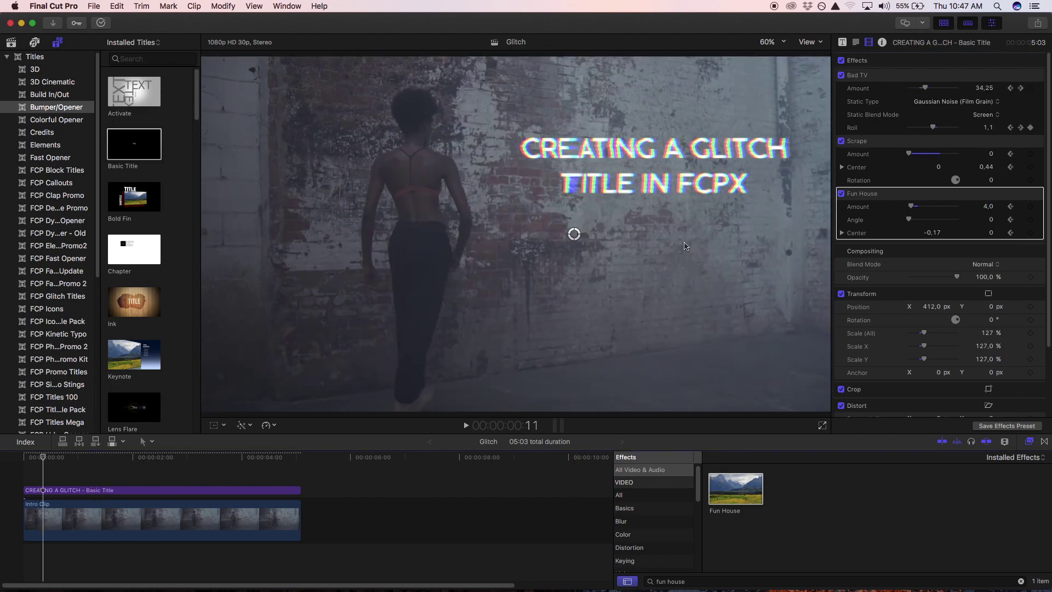
{"action": "left_click", "coordinate": [988, 207]}
{"action": "type", "text": "0"}
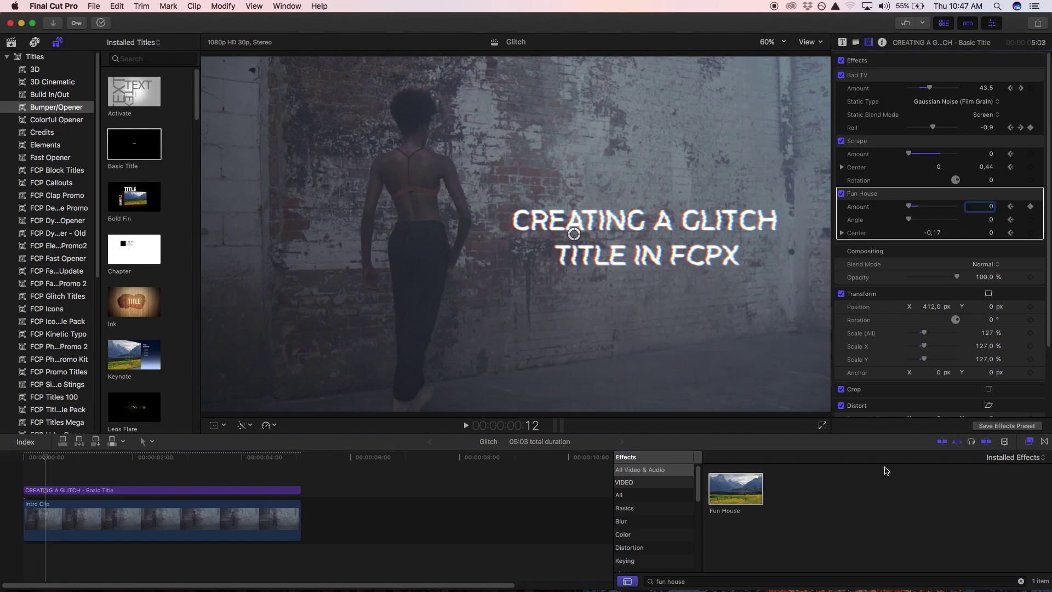
Add a second Fun House effect to the title and set its Angle to 90.
{"action": "left_click_drag", "start_coordinate": [746, 501], "coordinate": [96, 490]}
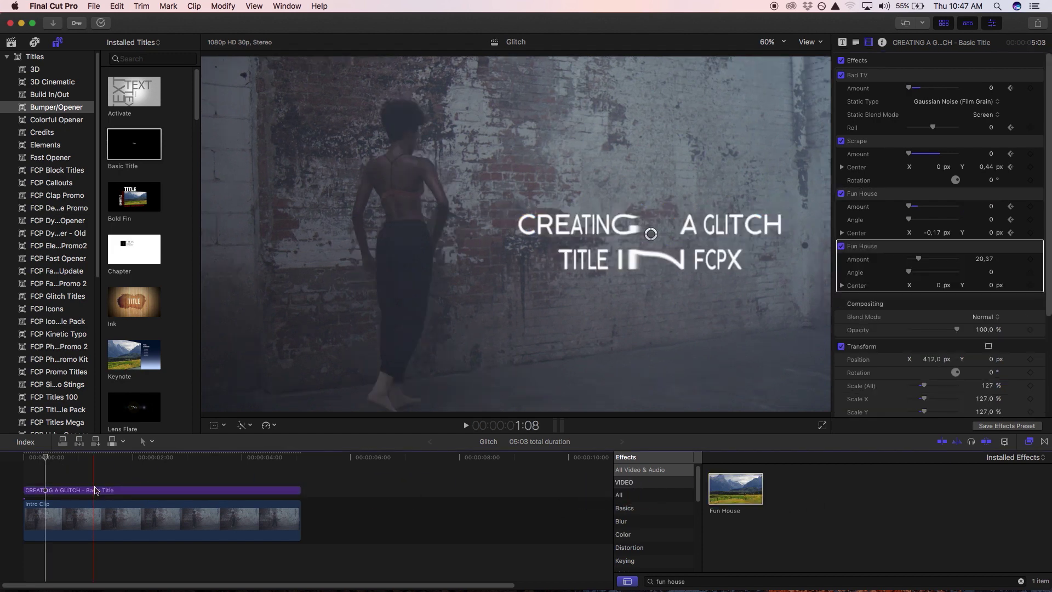
{"action": "left_click", "coordinate": [992, 273]}
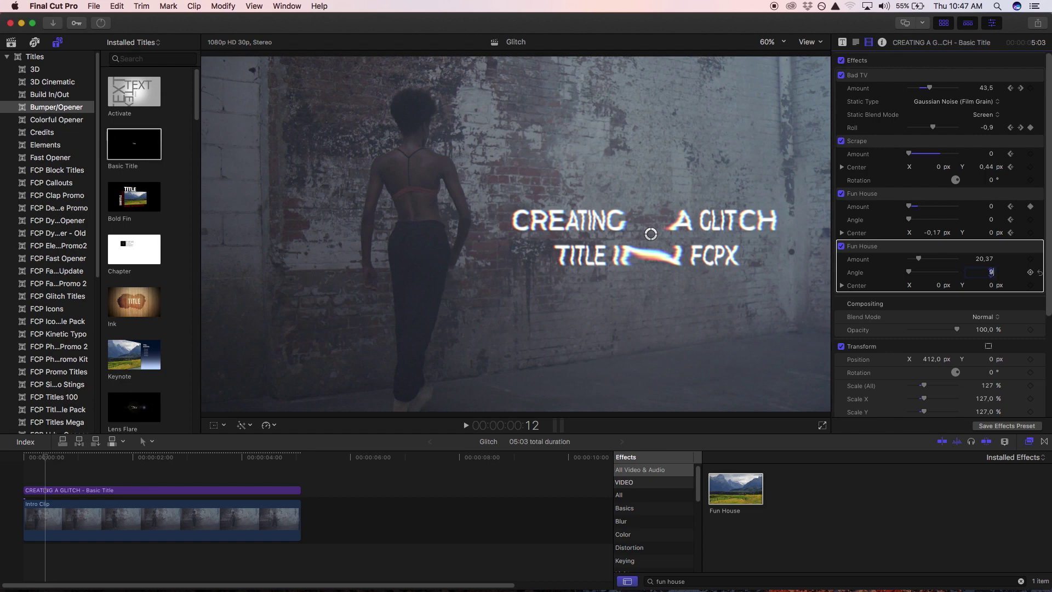
{"action": "key", "text": "Return"}
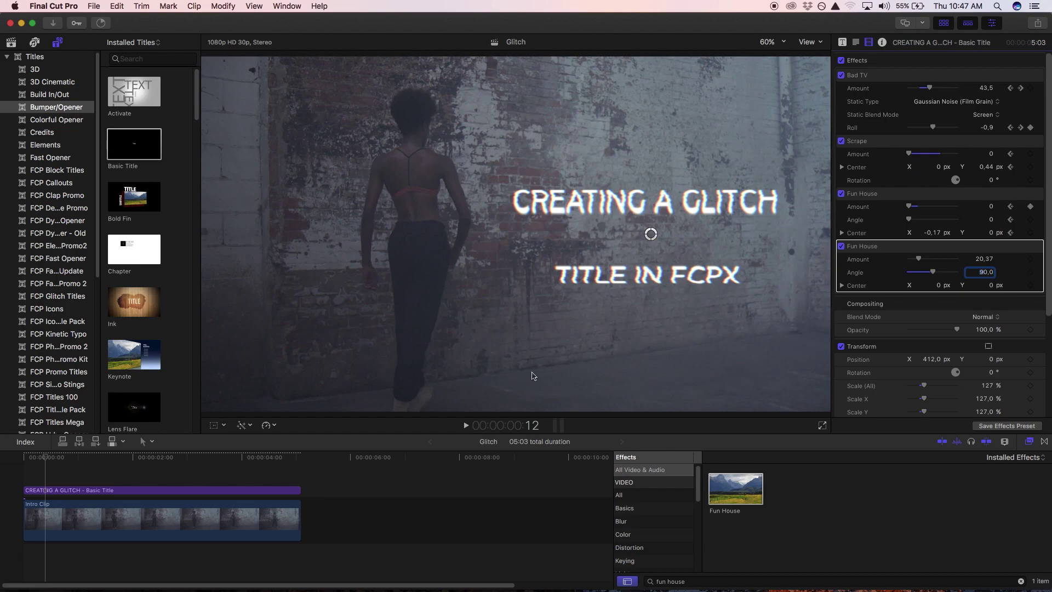
Keyframe the second Fun House Amount at 0 on frame 6 and set its Center Y to 0.03 px.
{"action": "left_click", "coordinate": [32, 458]}
{"action": "key", "text": "Right"}
{"action": "key", "text": "Right"}
{"action": "key", "text": "Right"}
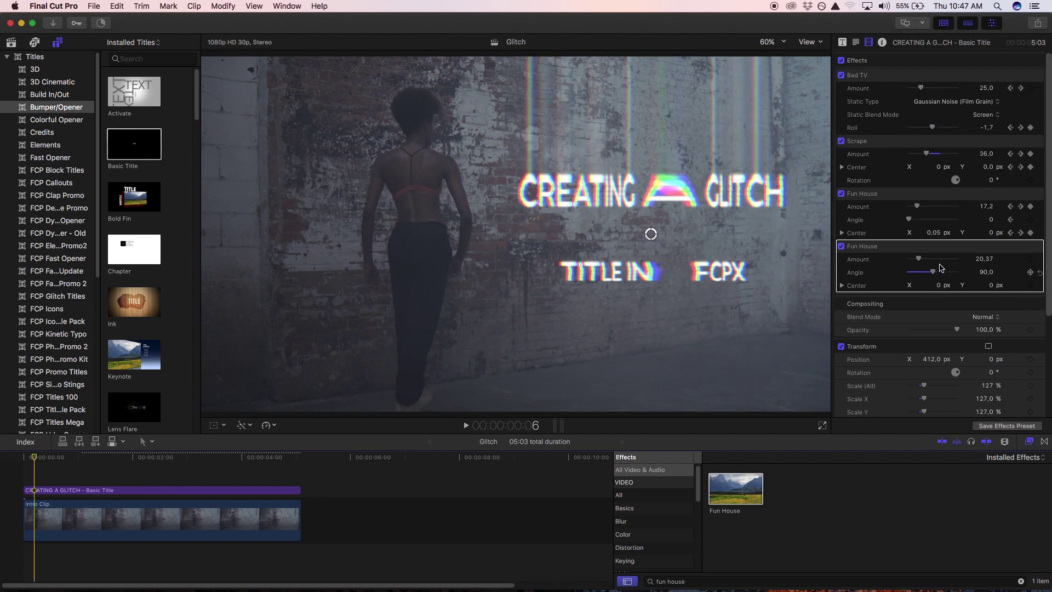
{"action": "left_click_drag", "start_coordinate": [919, 260], "coordinate": [876, 265]}
{"action": "key", "text": "Right"}
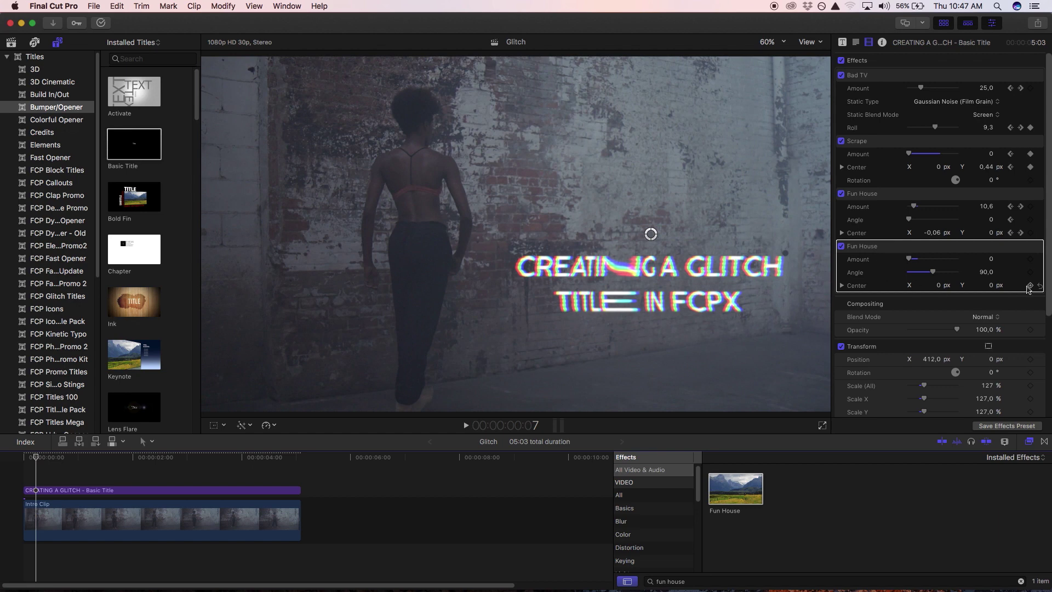
{"action": "left_click_drag", "start_coordinate": [993, 287], "coordinate": [994, 282]}
{"action": "key", "text": "Left"}
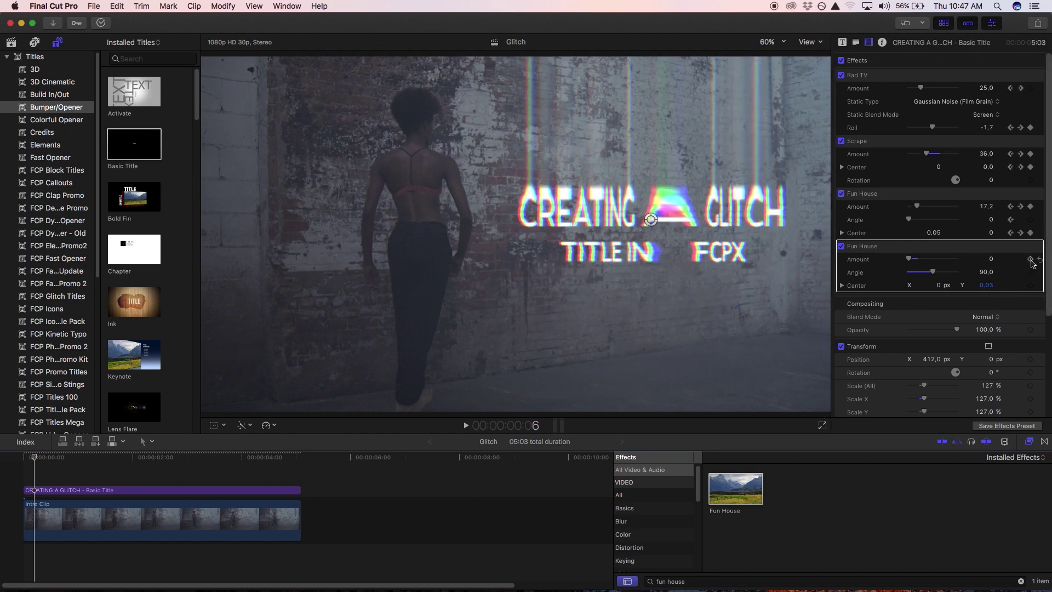
On frame 7, set the second Fun House Amount to 30.78 and Center Y to -0.16 px, and postpone the iCloud alert.
{"action": "key", "text": "Right"}
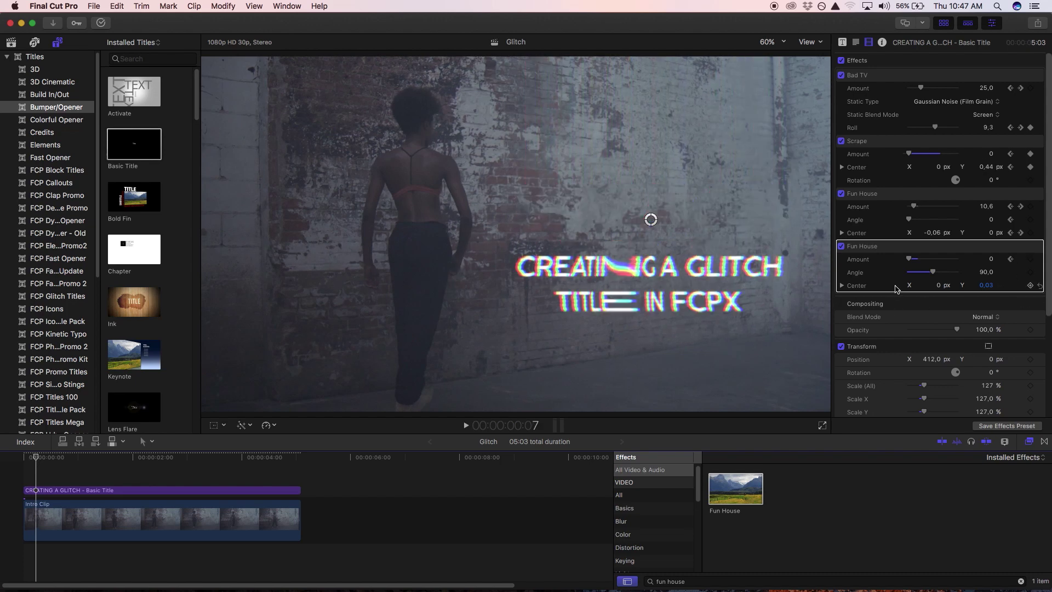
{"action": "mouse_move", "coordinate": [995, 287]}
{"action": "left_mouse_down"}
{"action": "mouse_move", "coordinate": [994, 299]}
{"action": "mouse_move", "coordinate": [992, 286]}
{"action": "left_mouse_up"}
{"action": "left_click_drag", "start_coordinate": [911, 259], "coordinate": [927, 258]}
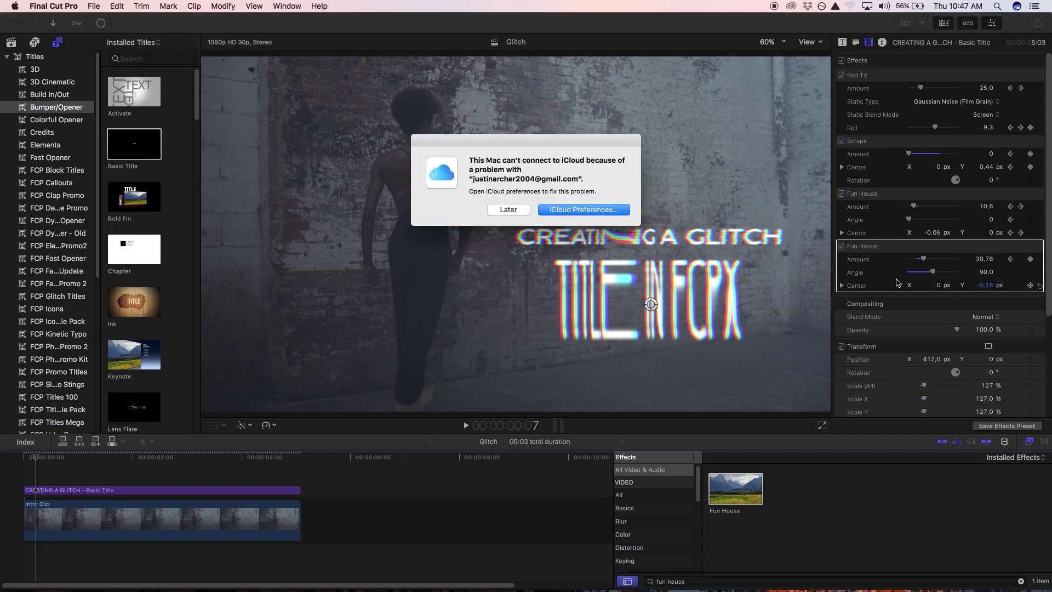
{"action": "left_click", "coordinate": [510, 213]}
On frame 8, set the second Fun House Center Y to 0.05 px and its Amount to 10.
{"action": "key", "text": "Right"}
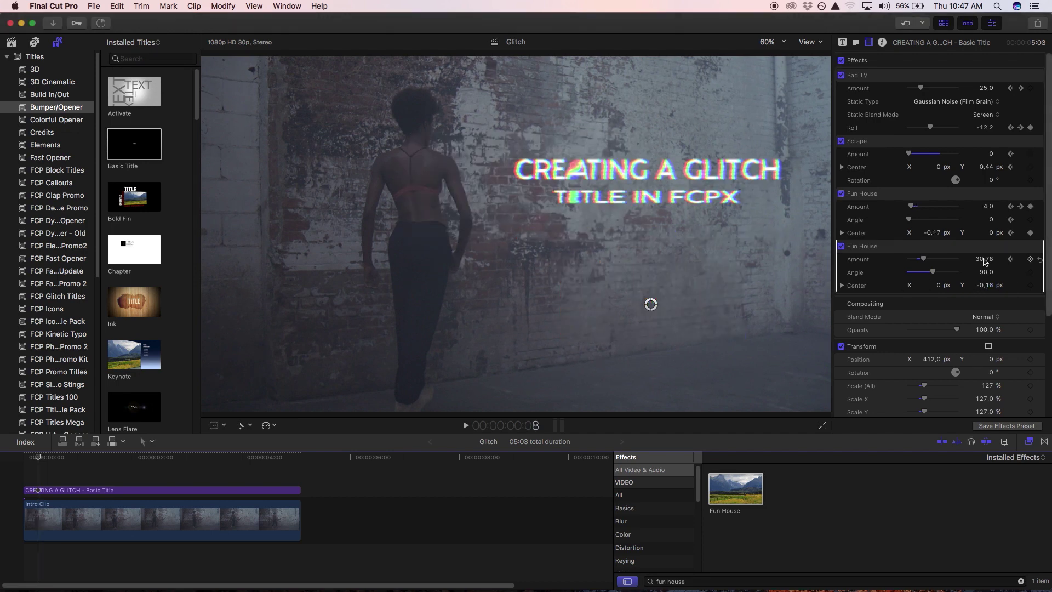
{"action": "mouse_move", "coordinate": [984, 287]}
{"action": "left_mouse_down"}
{"action": "mouse_move", "coordinate": [984, 274]}
{"action": "mouse_move", "coordinate": [985, 289]}
{"action": "left_mouse_up"}
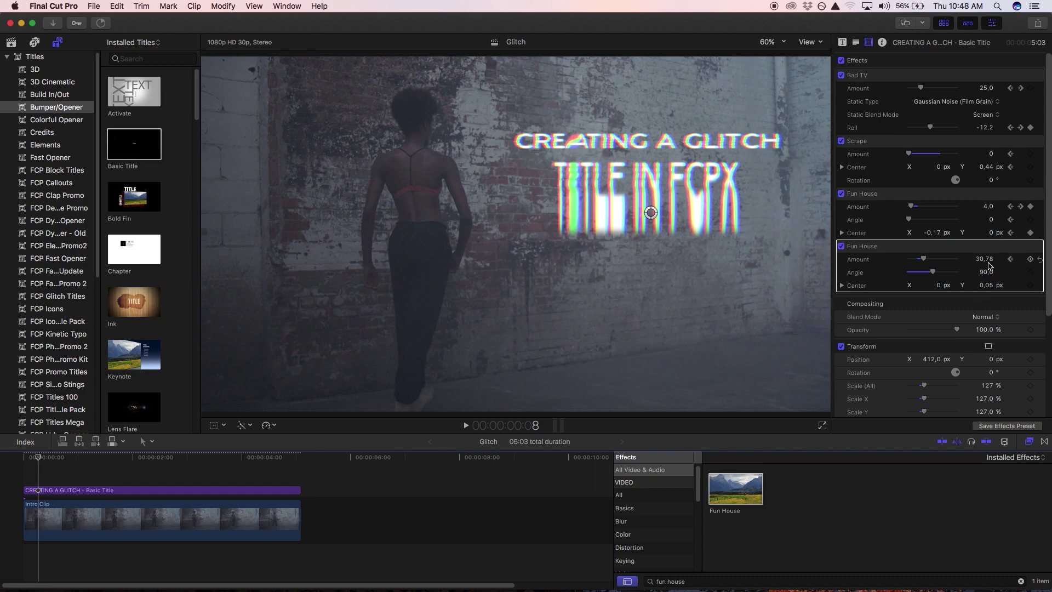
{"action": "left_click_drag", "start_coordinate": [986, 260], "coordinate": [986, 268]}
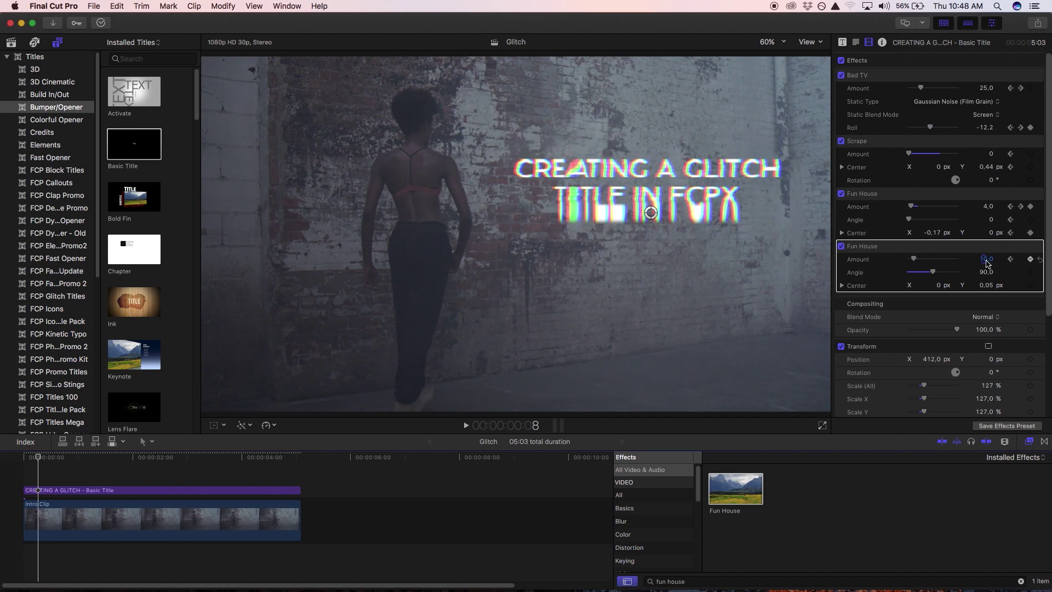
Adjust the second Fun House Center Y while viewing frames 9 and 10, ending at 0.09 px.
{"action": "key", "text": "Right"}
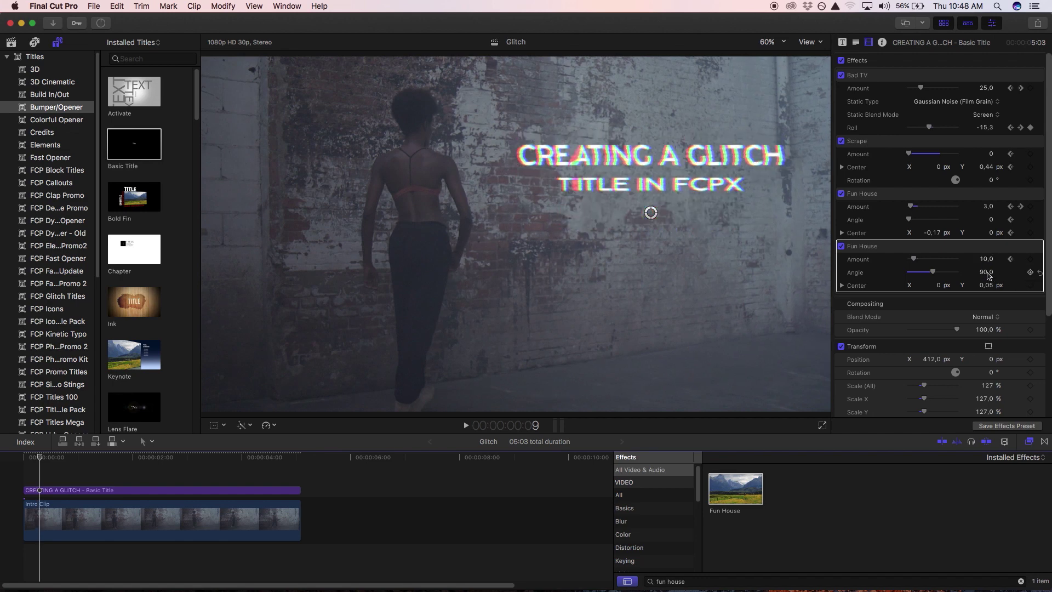
{"action": "left_click_drag", "start_coordinate": [986, 285], "coordinate": [985, 285]}
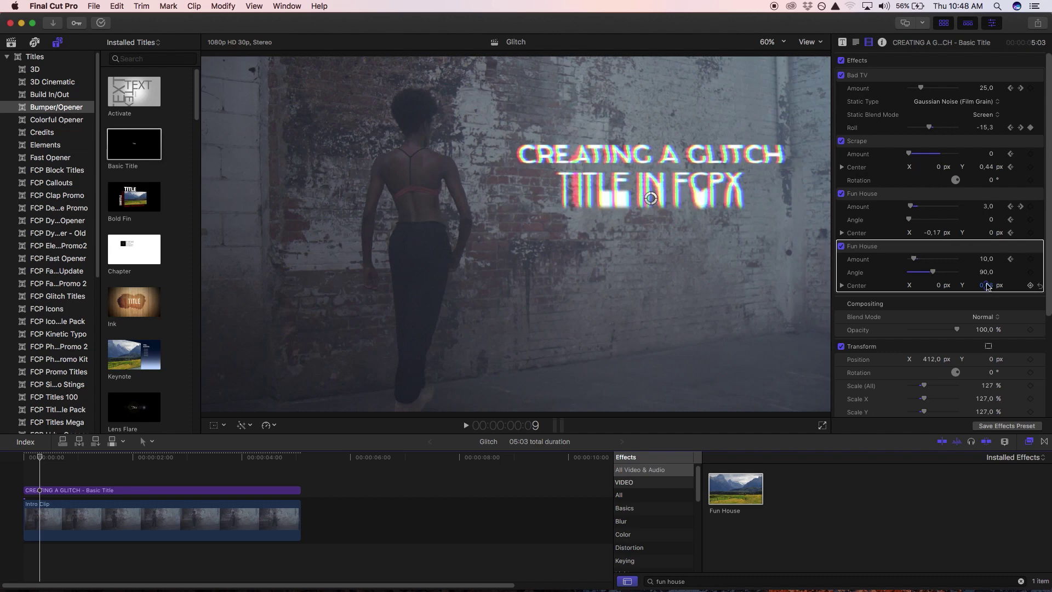
{"action": "key", "text": "Right"}
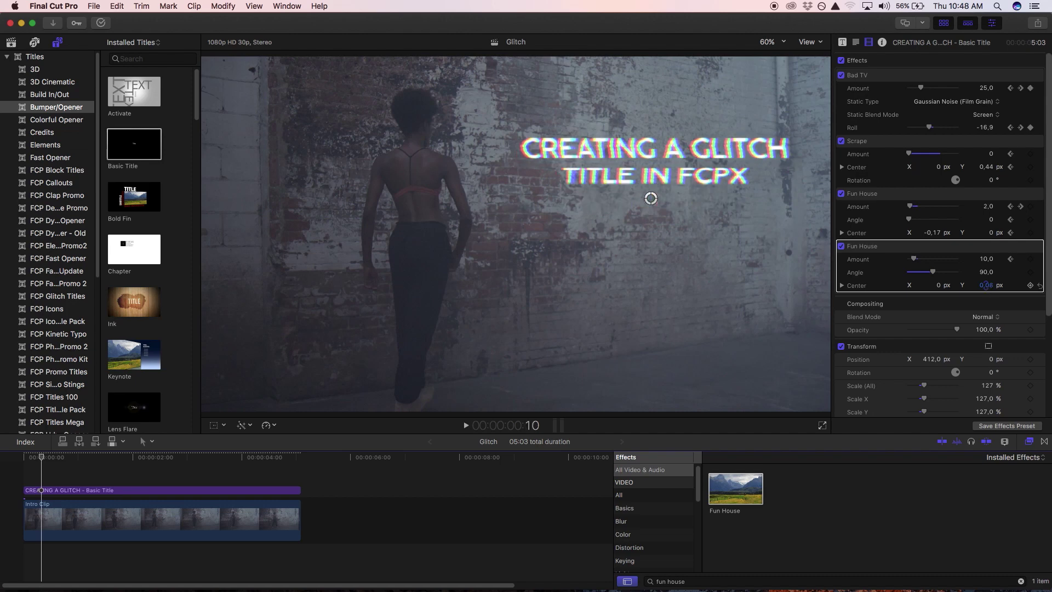
{"action": "left_click_drag", "start_coordinate": [985, 285], "coordinate": [986, 284]}
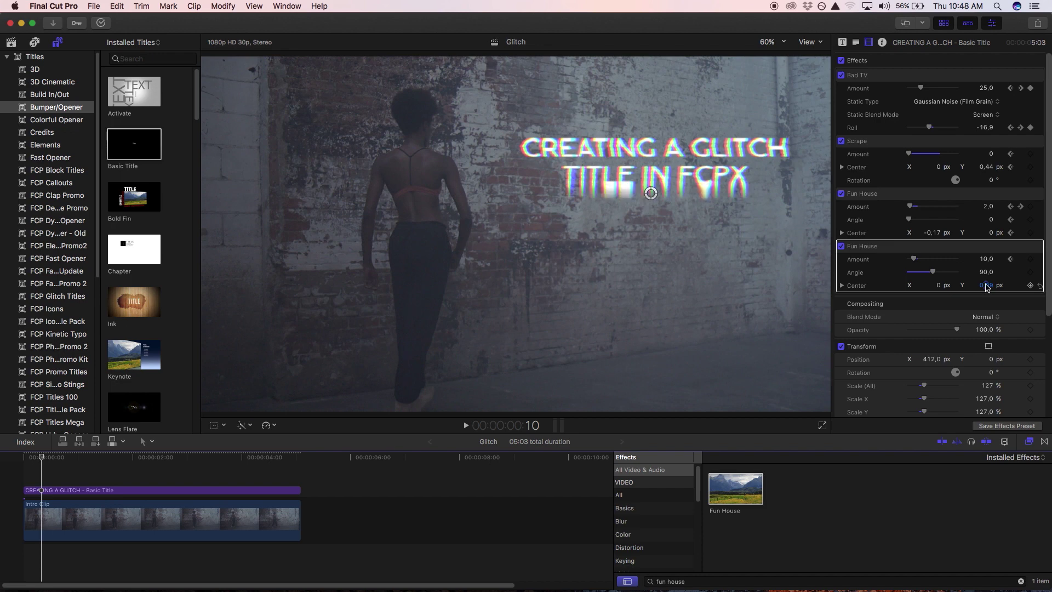
Keyframe the second Fun House Amount at 10 on frame 11 and at 0 on frame 12.
{"action": "key", "text": "Right"}
{"action": "key", "text": "Right"}
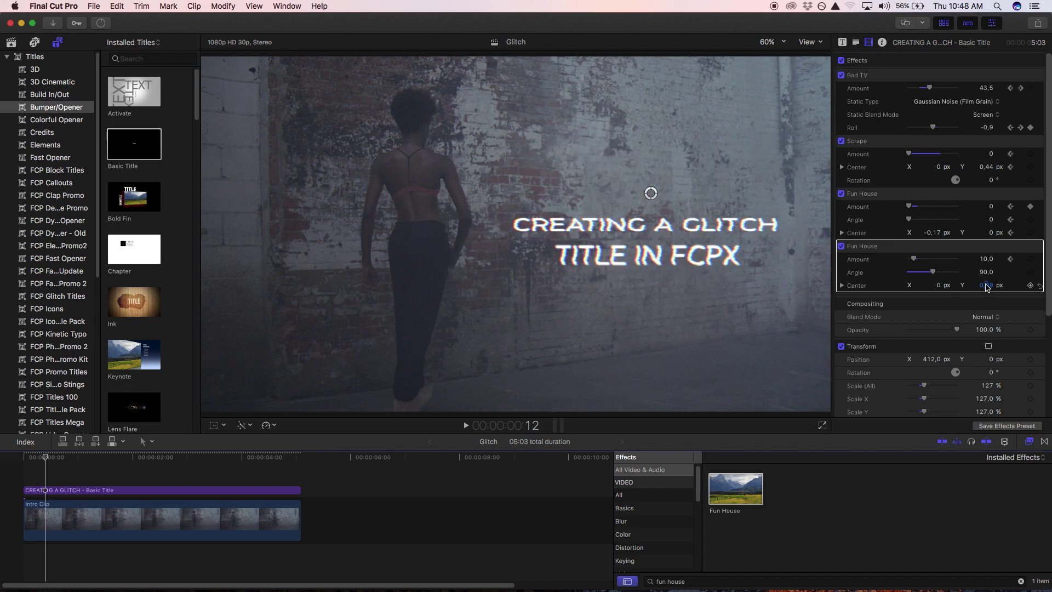
{"action": "key", "text": "Left"}
{"action": "left_click", "coordinate": [1031, 259]}
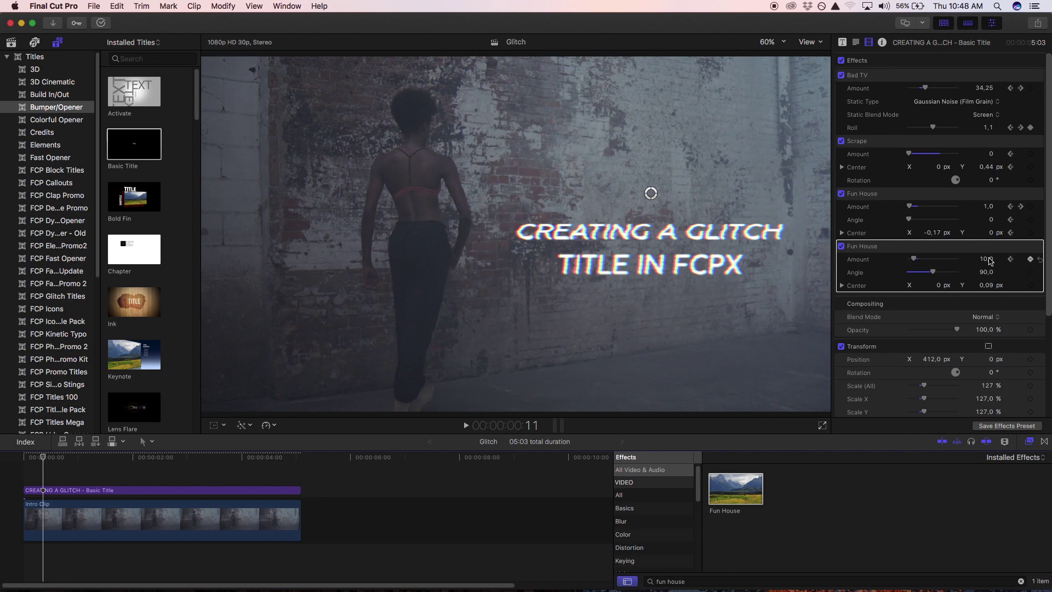
{"action": "key", "text": "Right"}
{"action": "left_click_drag", "start_coordinate": [988, 259], "coordinate": [988, 265]}
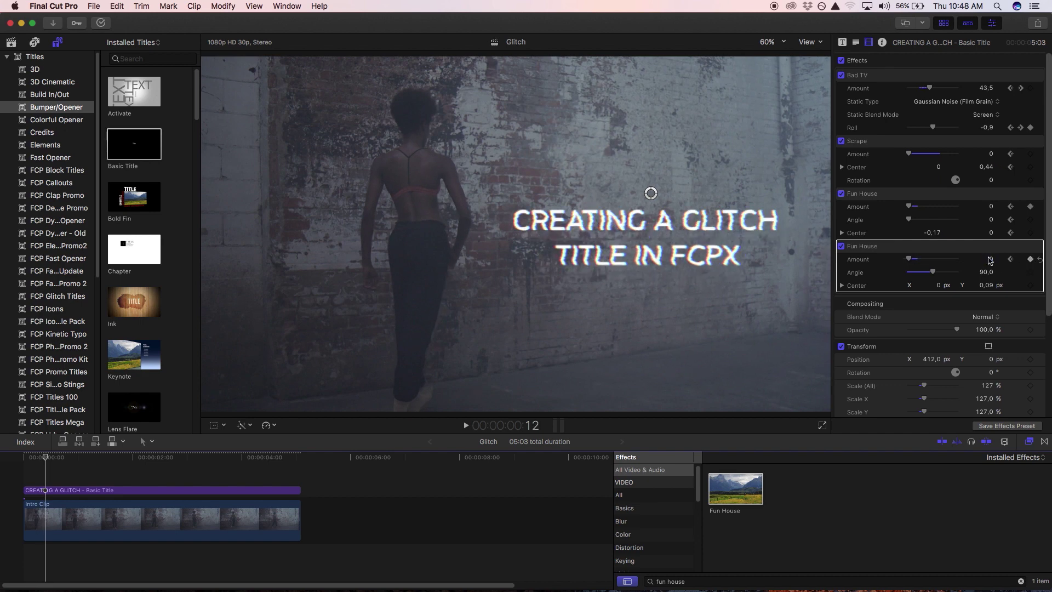
Search the effects for "prism" and apply the Prism effect to the CREATING A GLITCH title.
{"action": "key", "text": "Left"}
{"action": "key", "text": "Left"}
{"action": "key", "text": "Left"}
{"action": "key", "text": "Left"}
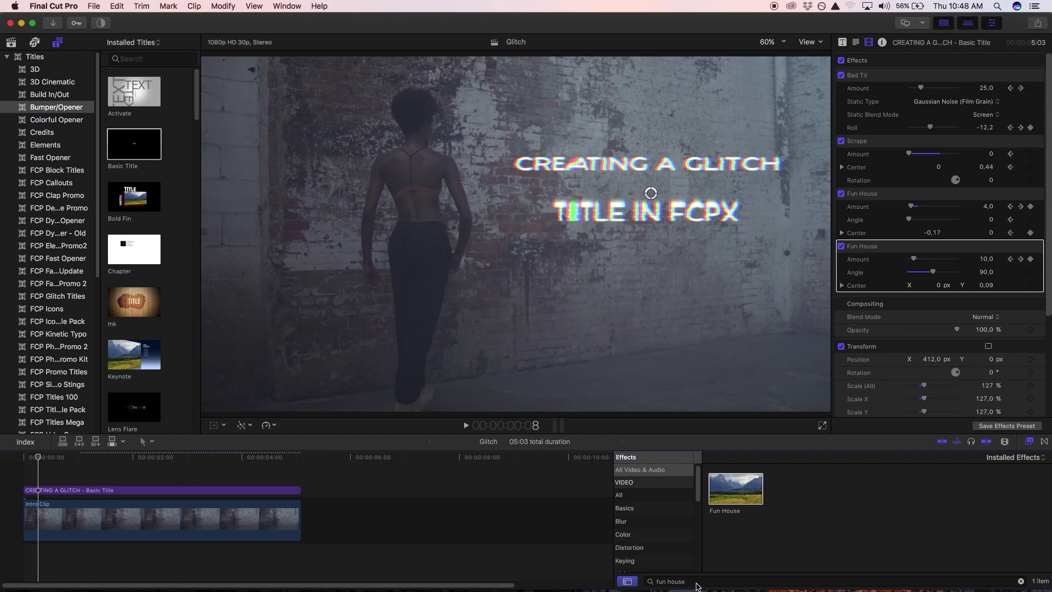
{"action": "double_click", "coordinate": [699, 582]}
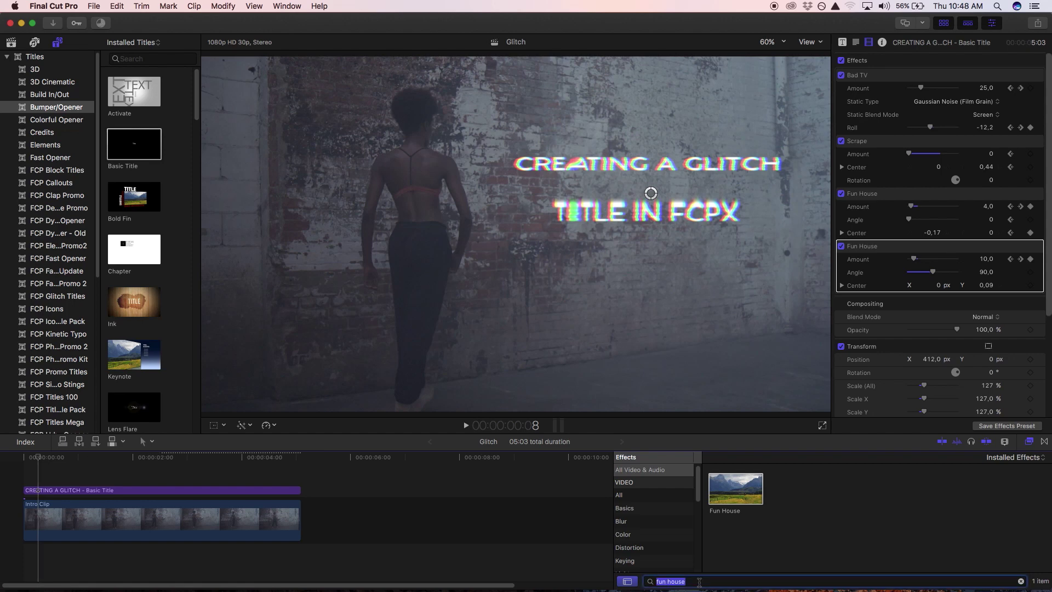
{"action": "key", "text": "BackSpace"}
{"action": "type", "text": "prisnm"}
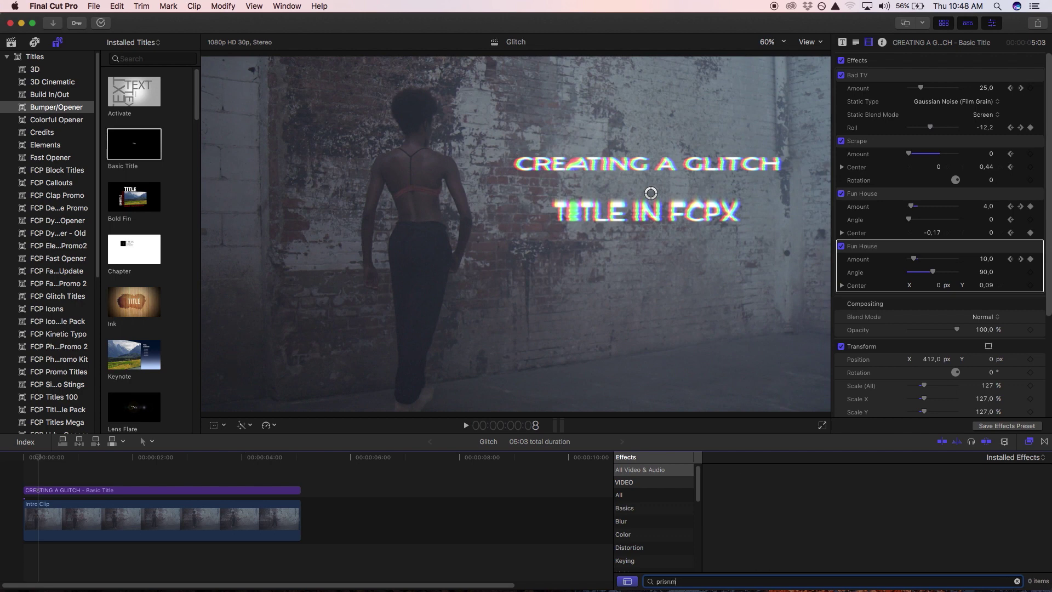
{"action": "key", "text": "BackSpace"}
{"action": "key", "text": "BackSpace"}
{"action": "type", "text": "m"}
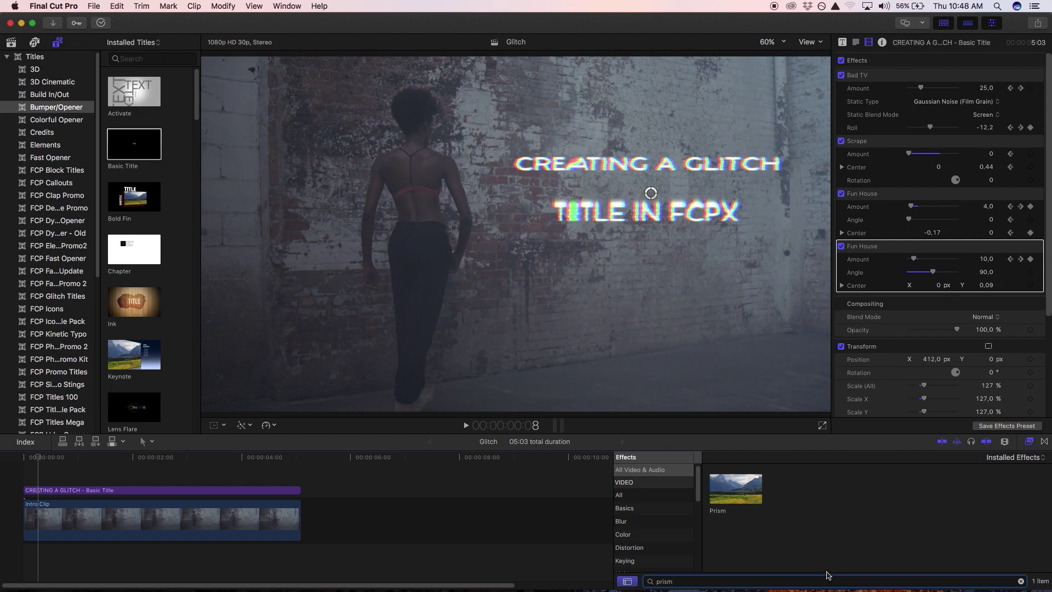
{"action": "left_click_drag", "start_coordinate": [727, 482], "coordinate": [134, 521]}
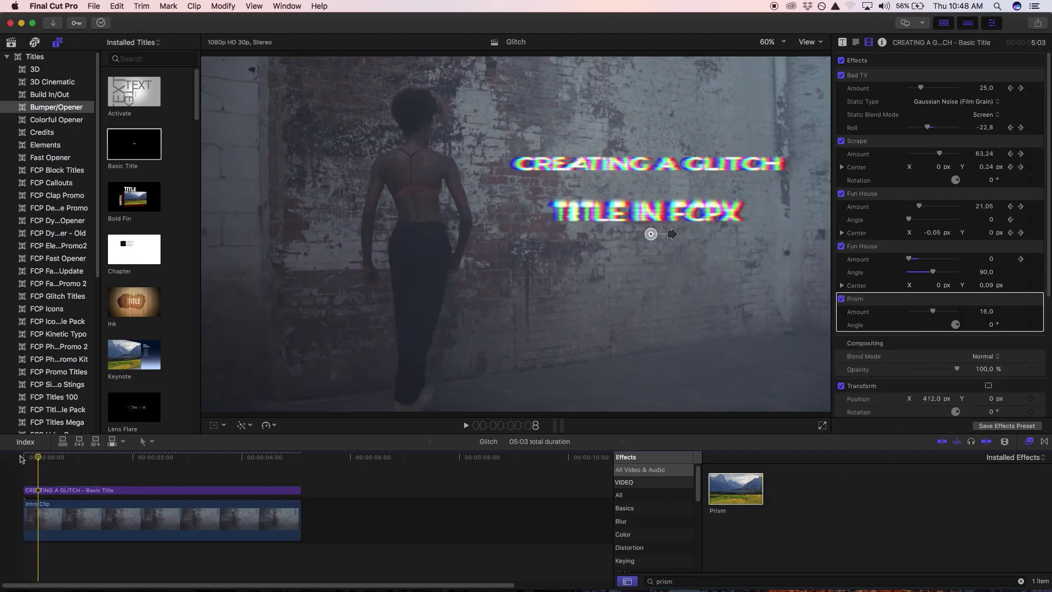
Play the title's opening, reduce the Prism Amount to 0 and keyframe it on frame 6.
{"action": "left_click", "coordinate": [20, 458]}
{"action": "key", "text": "space"}
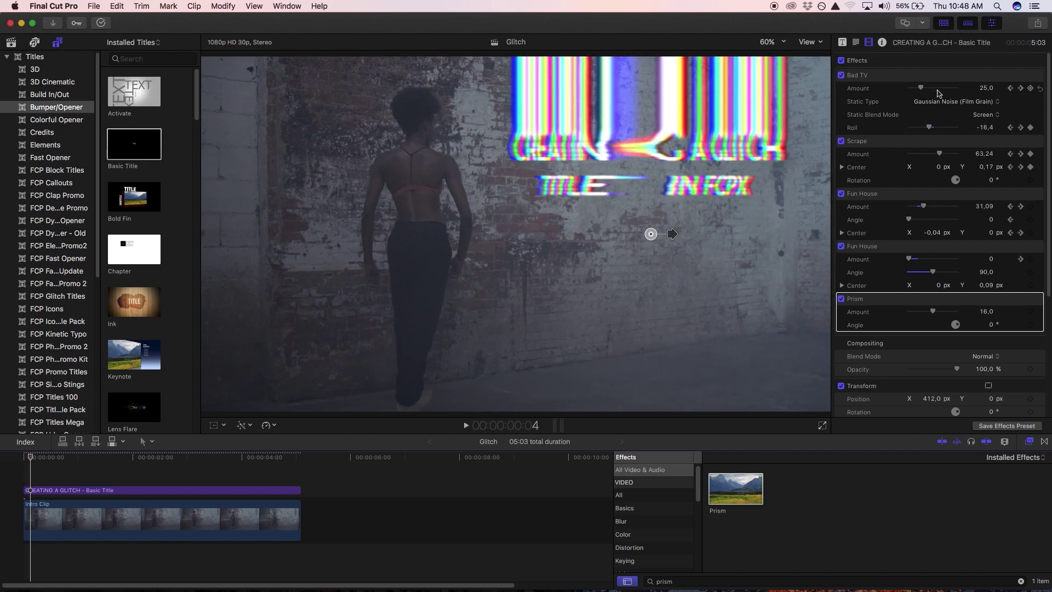
{"action": "left_click_drag", "start_coordinate": [933, 311], "coordinate": [869, 324]}
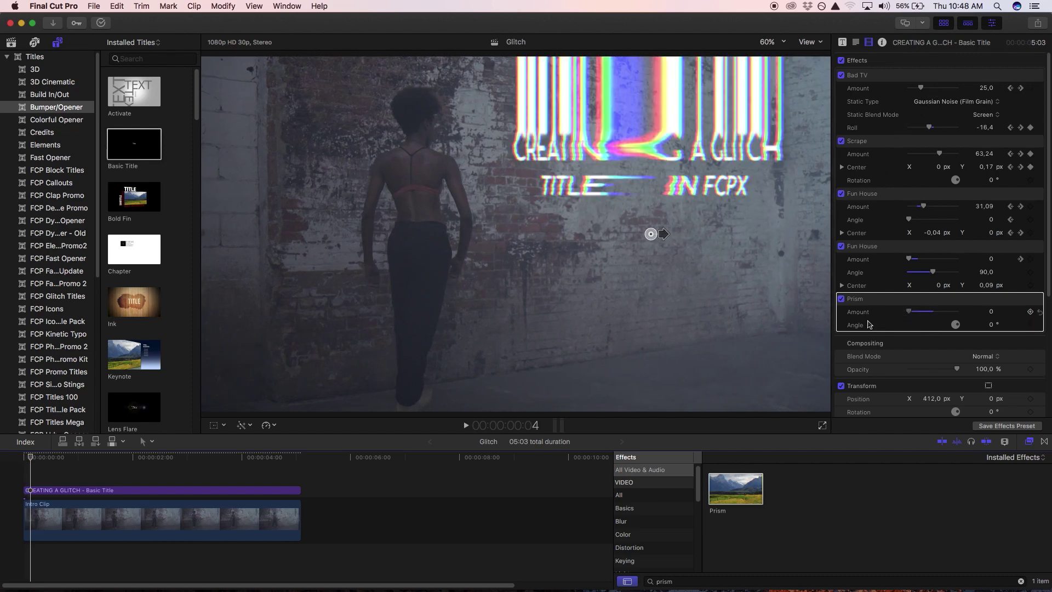
{"action": "key", "text": "Right"}
{"action": "key", "text": "Right"}
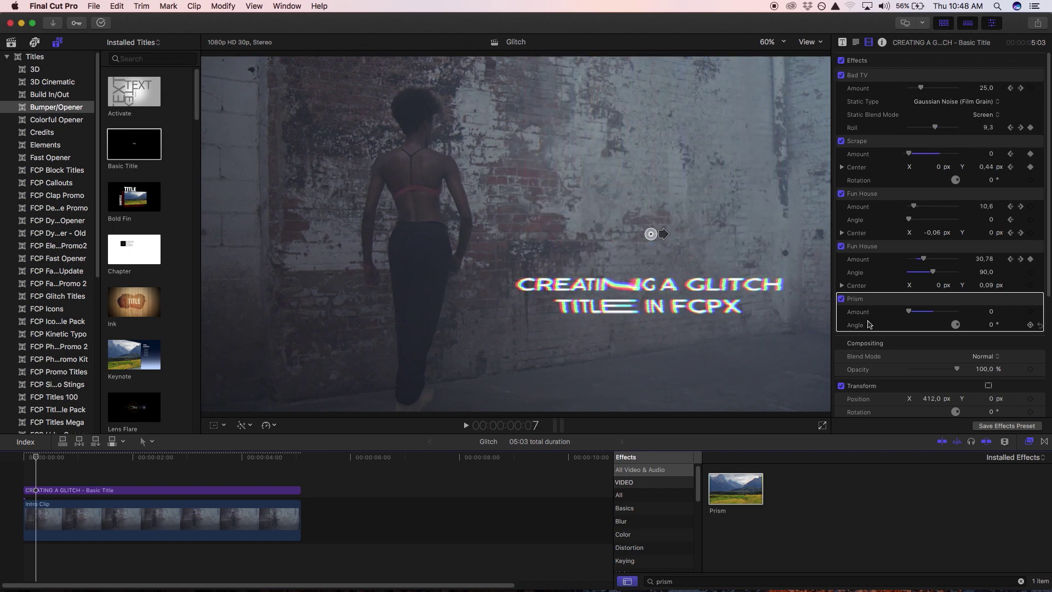
{"action": "key", "text": "Left"}
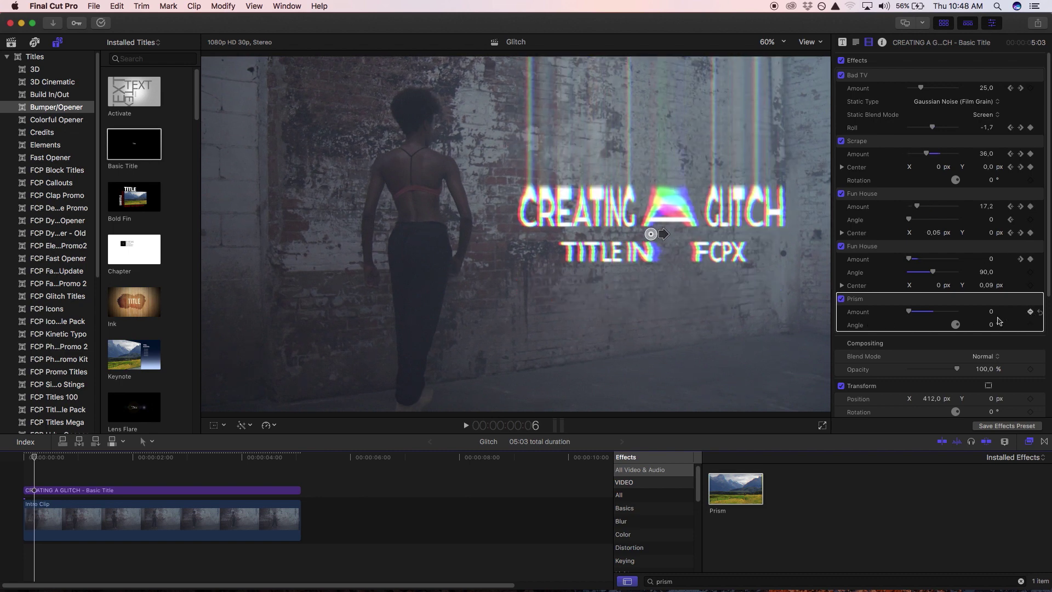
Adjust the Prism Amount after frame 6 and keyframe it at 0 on frame 9.
{"action": "key", "text": "Right"}
{"action": "mouse_move", "coordinate": [909, 311]}
{"action": "left_mouse_down"}
{"action": "mouse_move", "coordinate": [939, 312]}
{"action": "mouse_move", "coordinate": [903, 317]}
{"action": "left_mouse_up"}
{"action": "key", "text": "Right"}
{"action": "key", "text": "Right"}
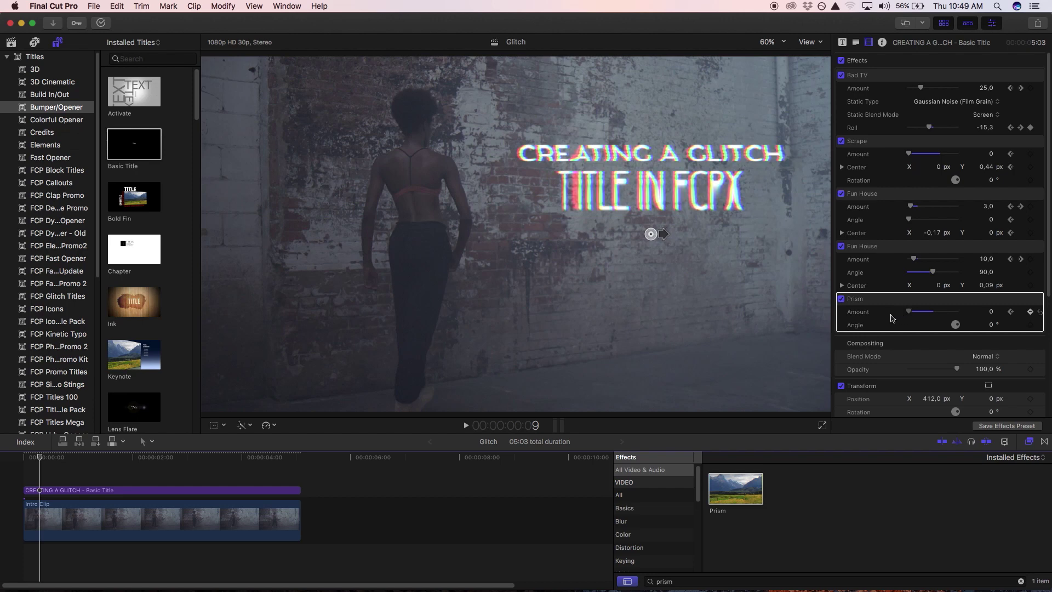
Keyframe the Prism Amount at 0 on frame 11 and at 10 on frame 12.
{"action": "key", "text": "Right"}
{"action": "key", "text": "Right"}
{"action": "key", "text": "Right"}
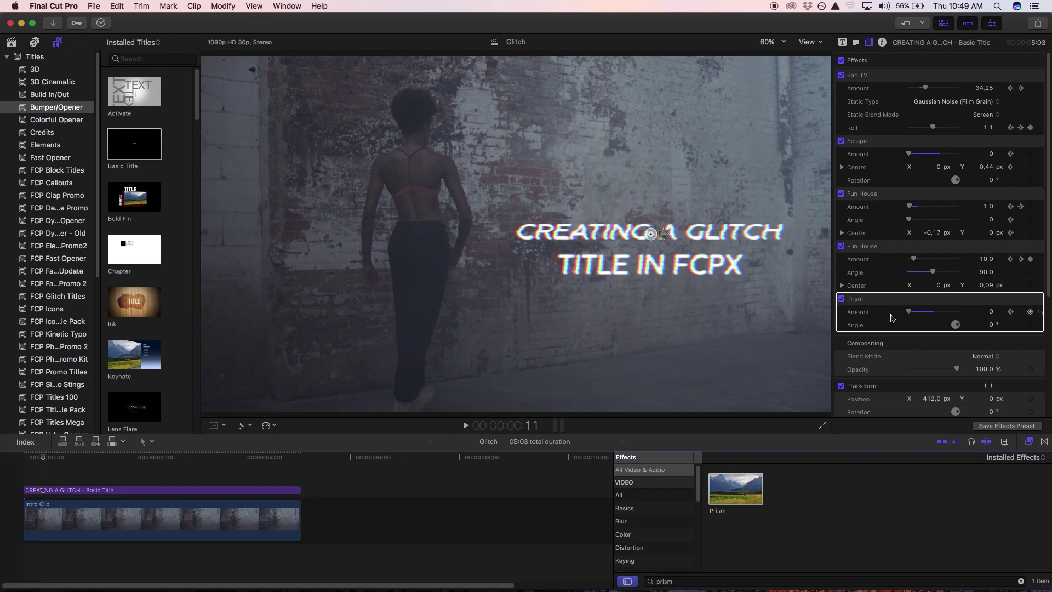
{"action": "left_click", "coordinate": [1030, 312]}
{"action": "key", "text": "Right"}
{"action": "left_click_drag", "start_coordinate": [914, 314], "coordinate": [923, 314]}
Keyframe the Prism Amount at 0 on frame 16.
{"action": "key", "text": "Right"}
{"action": "key", "text": "Right"}
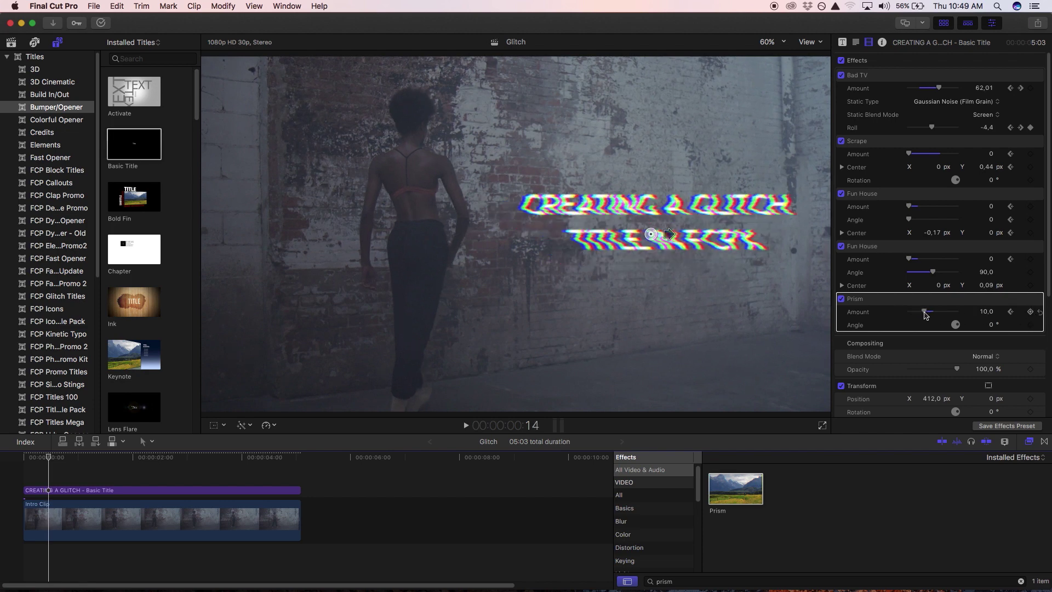
{"action": "key", "text": "Right"}
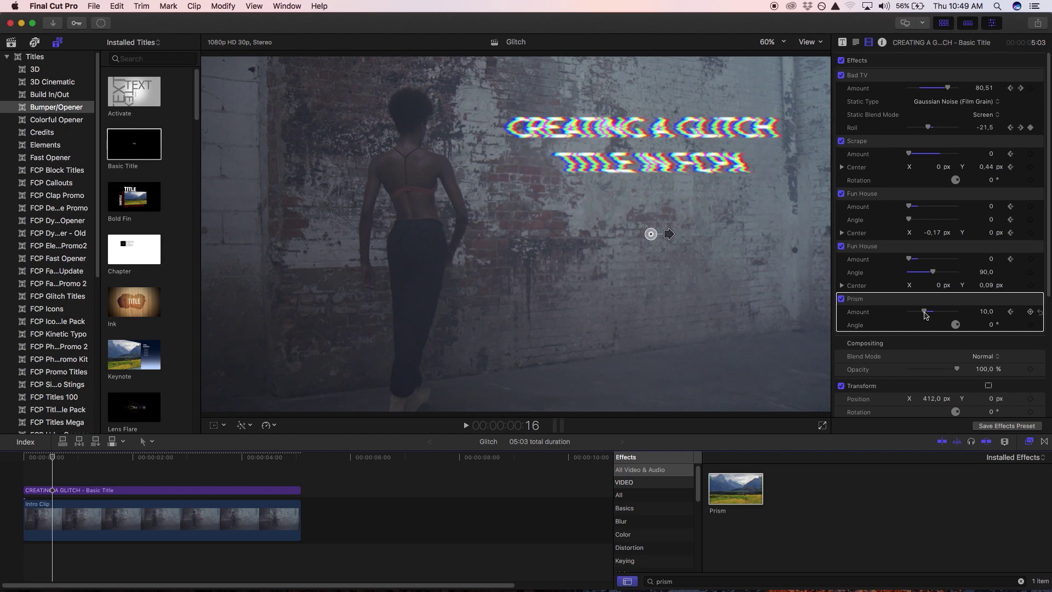
{"action": "left_click_drag", "start_coordinate": [925, 315], "coordinate": [899, 317]}
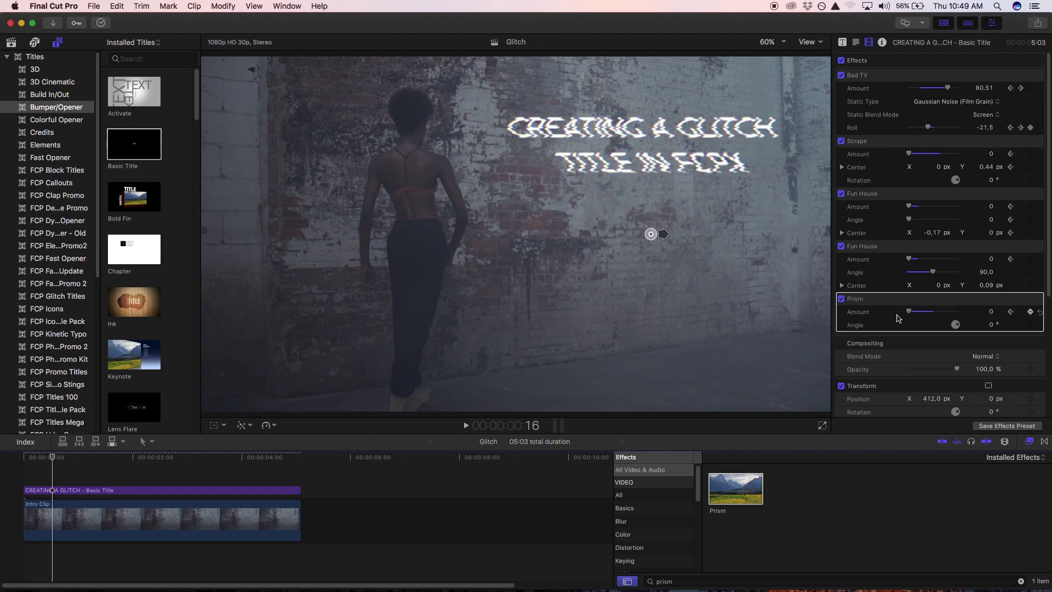
Check the title's glitch frame by frame from frame 16 to frame 27 and return to the start.
{"action": "key", "text": "Right"}
{"action": "key", "text": "Right"}
{"action": "key", "text": "Right"}
{"action": "key", "text": "Right"}
{"action": "key", "text": "Right"}
{"action": "key", "text": "Right"}
{"action": "key", "text": "Right"}
{"action": "key", "text": "Right"}
{"action": "key", "text": "Right"}
{"action": "key", "text": "Right"}
{"action": "key", "text": "Right"}
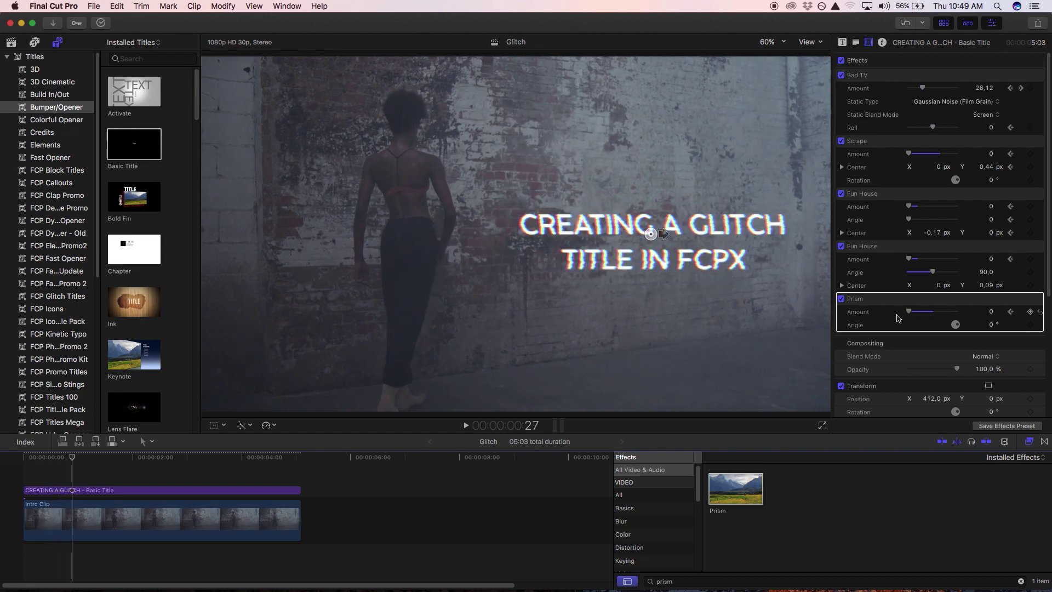
{"action": "left_click", "coordinate": [26, 461]}
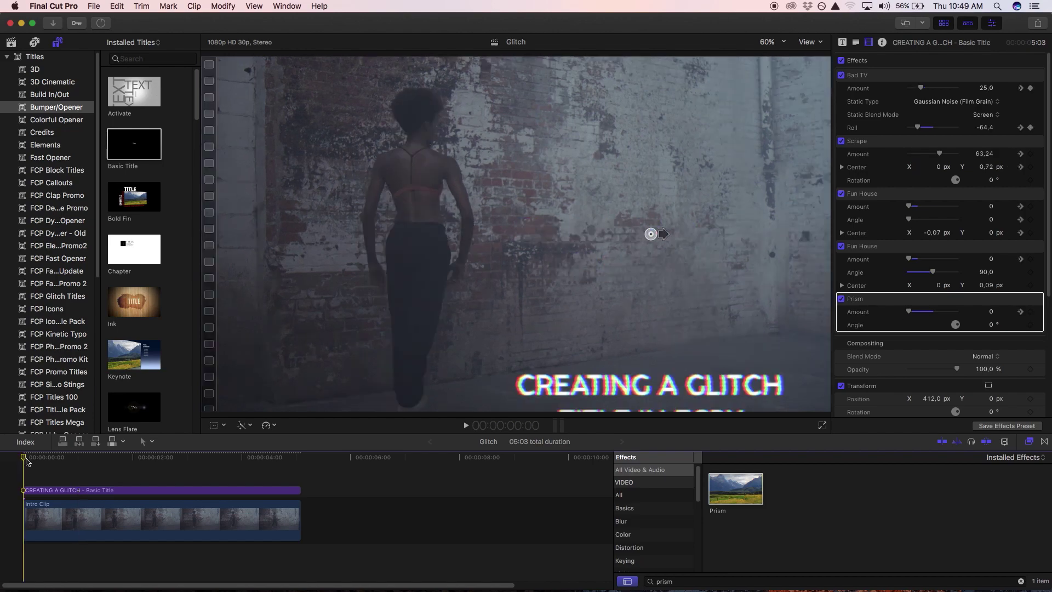
{"action": "left_click_drag", "start_coordinate": [26, 461], "coordinate": [25, 461]}
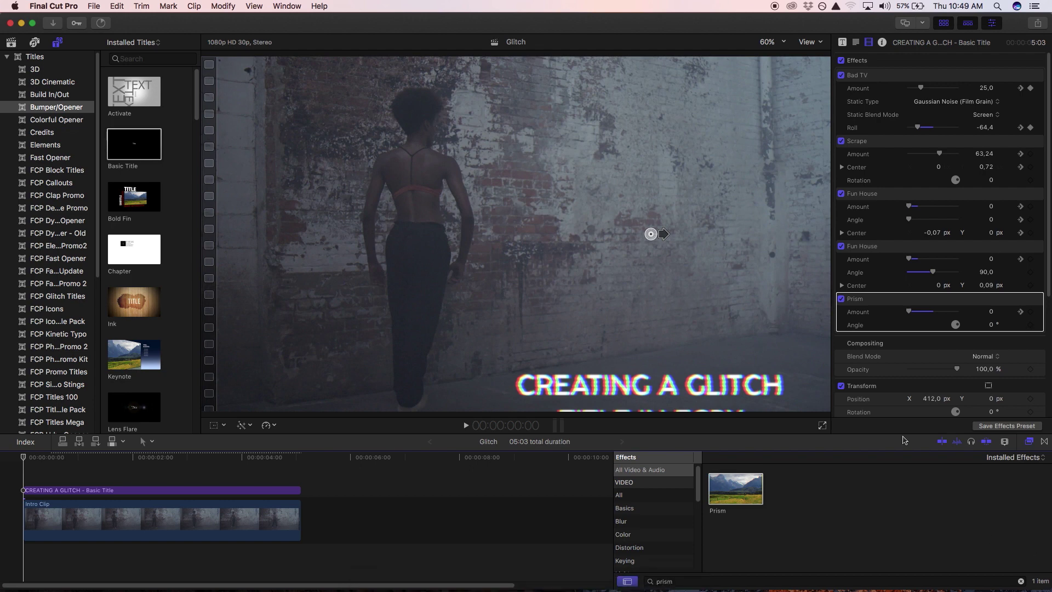
Search the effects for "draw mask" and apply Draw Mask to the CREATING A GLITCH title.
{"action": "double_click", "coordinate": [674, 582]}
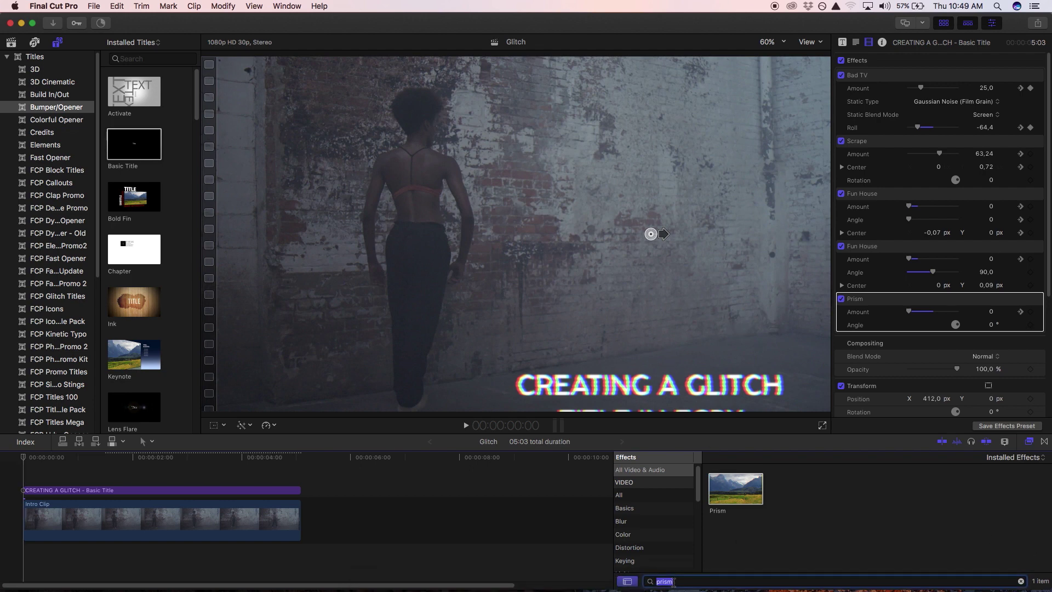
{"action": "key", "text": "BackSpace"}
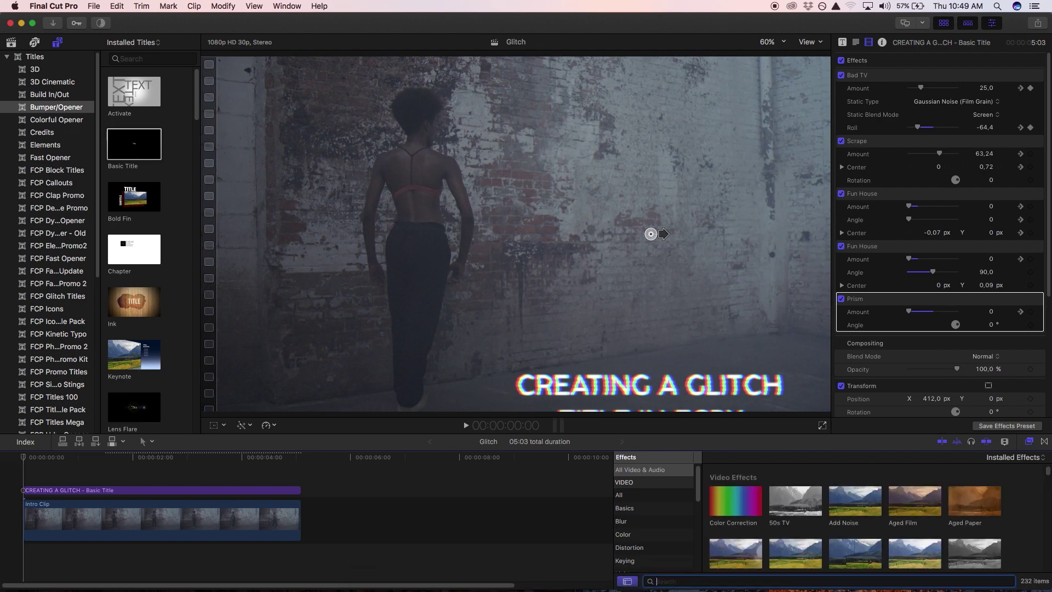
{"action": "type", "text": "draw"}
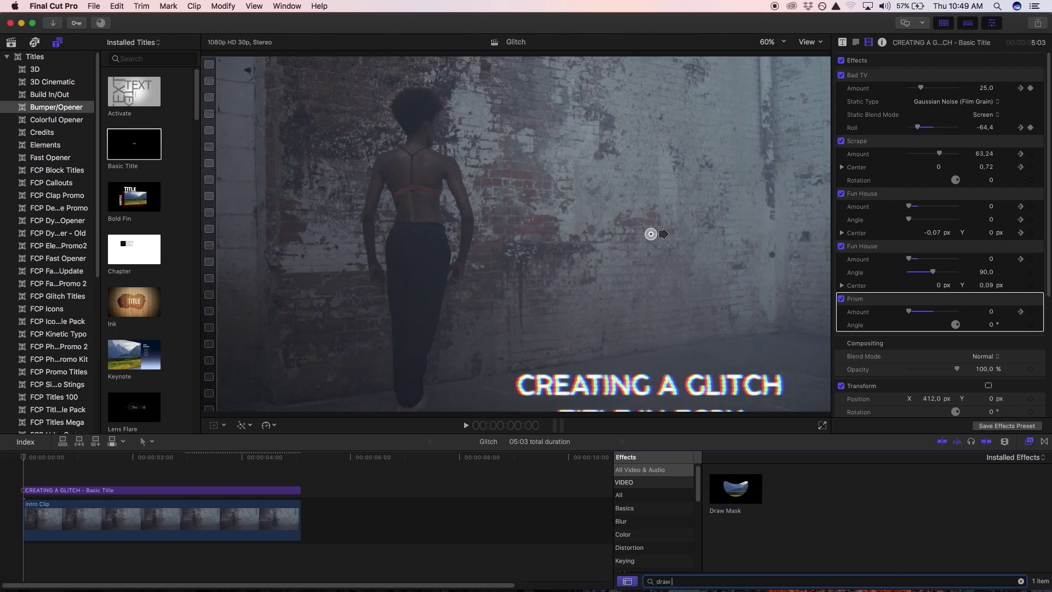
{"action": "type", "text": " ma"}
{"action": "key", "text": "BackSpace"}
{"action": "type", "text": "mask"}
{"action": "left_click_drag", "start_coordinate": [735, 488], "coordinate": [85, 494]}
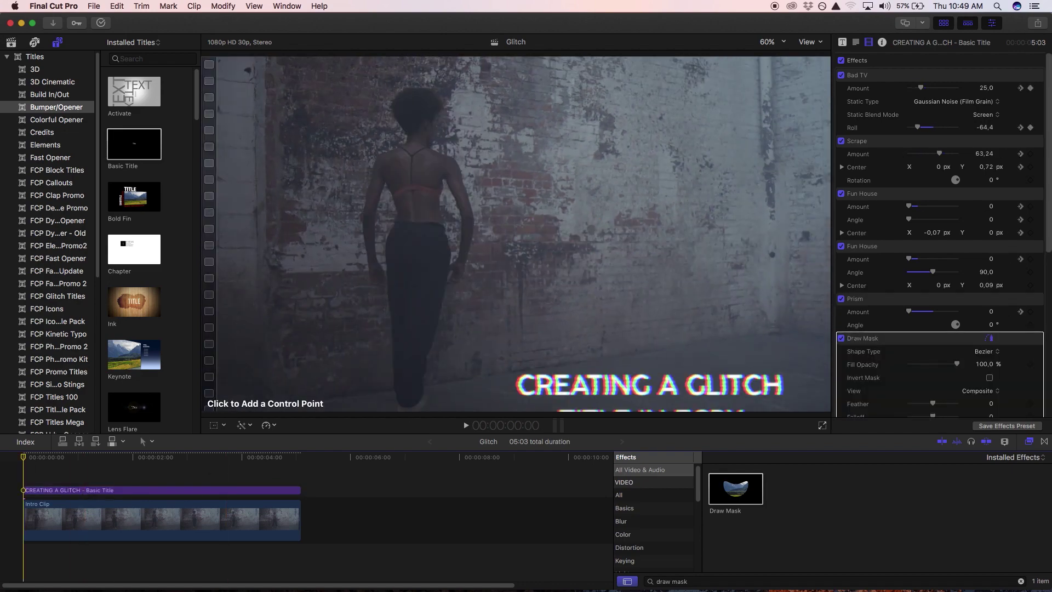
Draw a four-point mask around the title at the image's lower edge, extend its corners past the frame, and invert the mask.
{"action": "left_click", "coordinate": [360, 355]}
{"action": "left_click", "coordinate": [814, 354]}
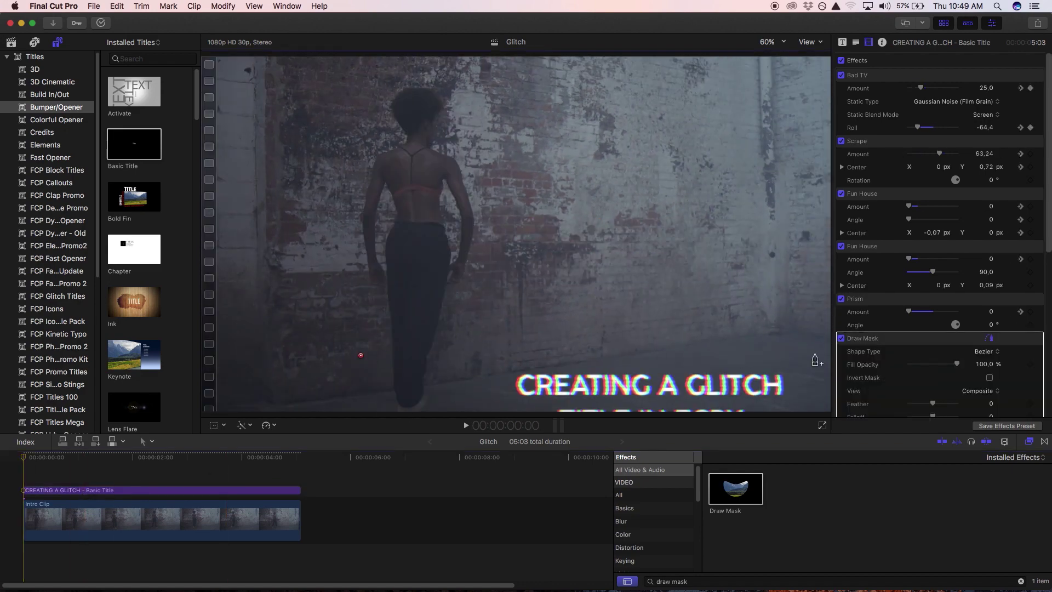
{"action": "left_click", "coordinate": [823, 405]}
{"action": "left_click", "coordinate": [369, 400]}
{"action": "left_click", "coordinate": [361, 355]}
{"action": "left_click_drag", "start_coordinate": [370, 400], "coordinate": [352, 430]}
{"action": "left_click_drag", "start_coordinate": [823, 405], "coordinate": [847, 422]}
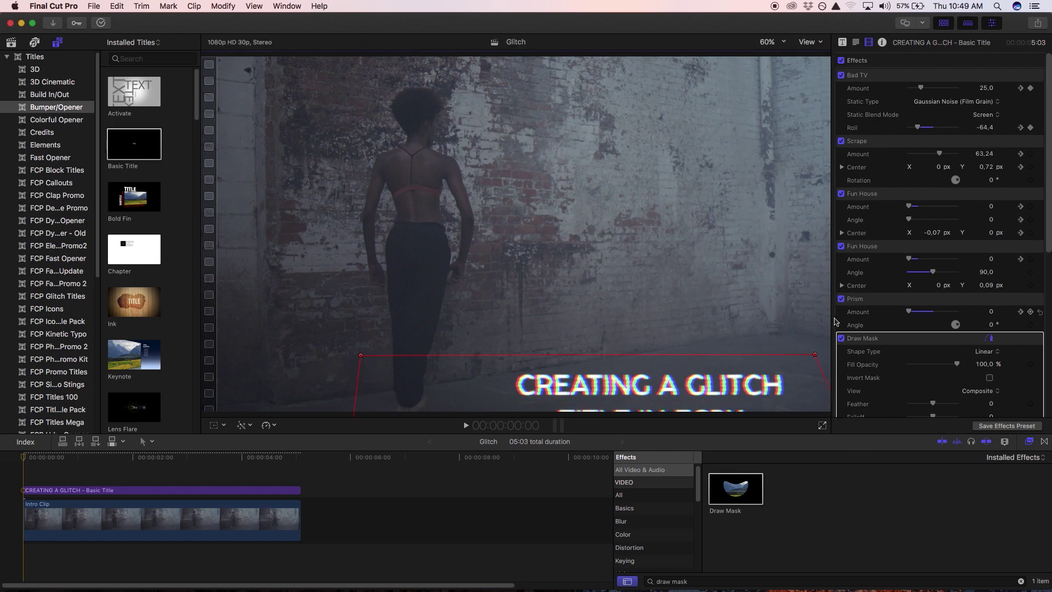
{"action": "left_click_drag", "start_coordinate": [820, 359], "coordinate": [845, 360]}
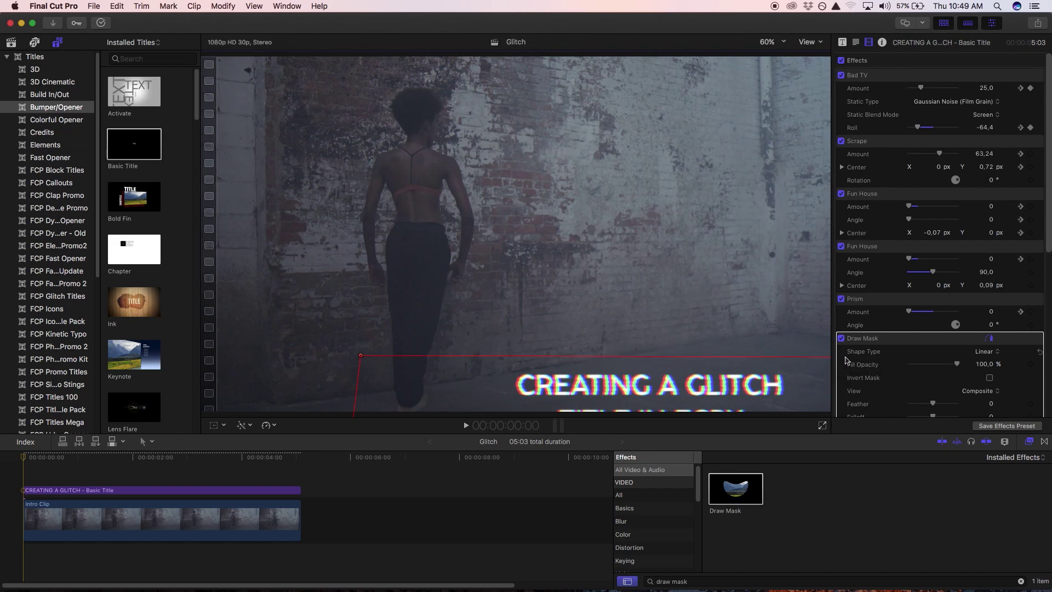
{"action": "left_click", "coordinate": [989, 378]}
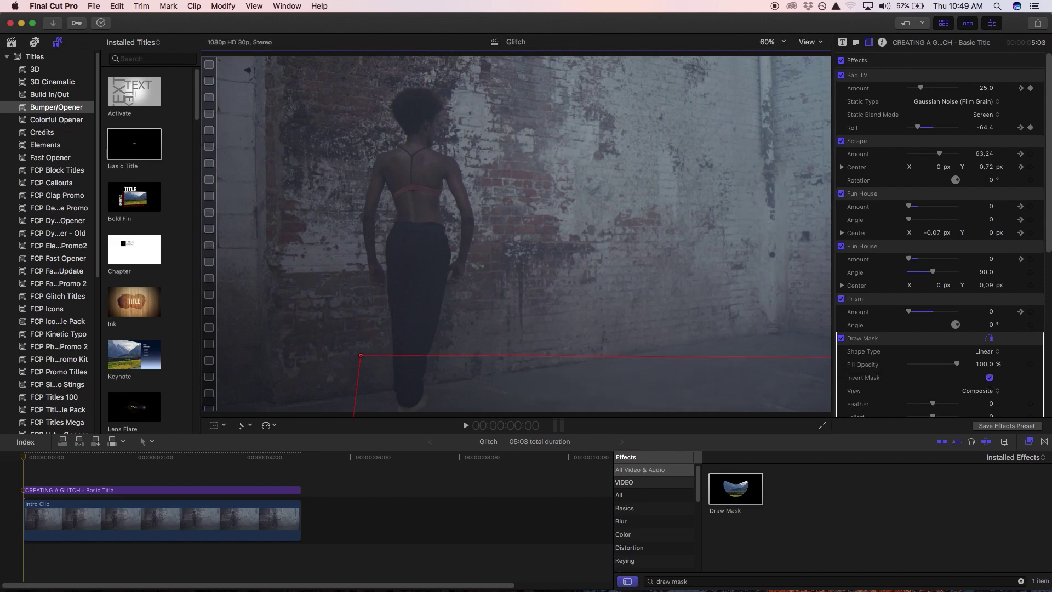
Keyframe the Draw Mask Fill Opacity at 100% on frame 4 and at 0% on frame 5.
{"action": "left_click", "coordinate": [26, 458]}
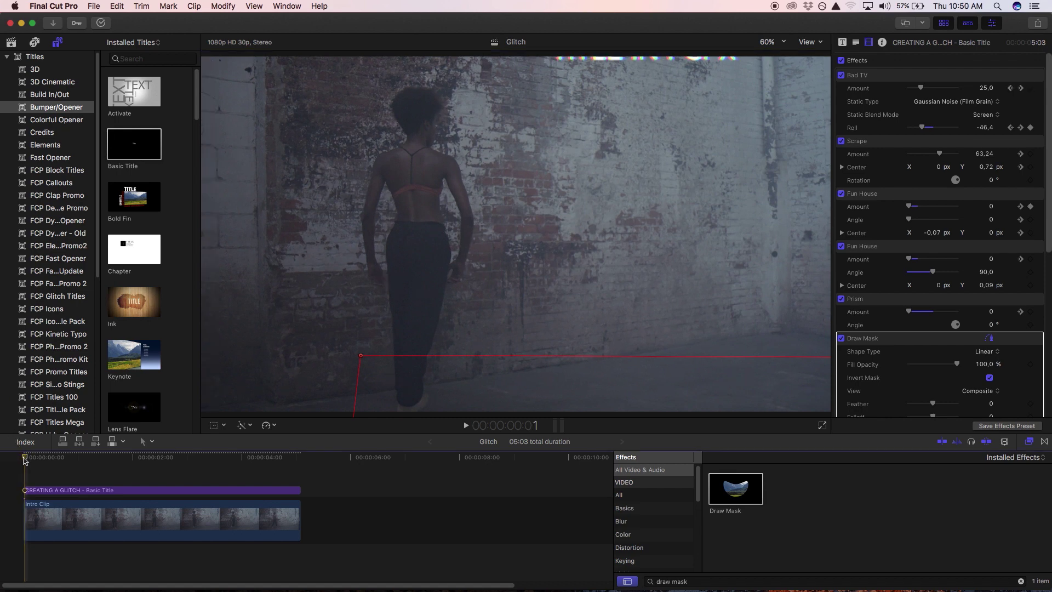
{"action": "key", "text": "Right"}
{"action": "key", "text": "Right"}
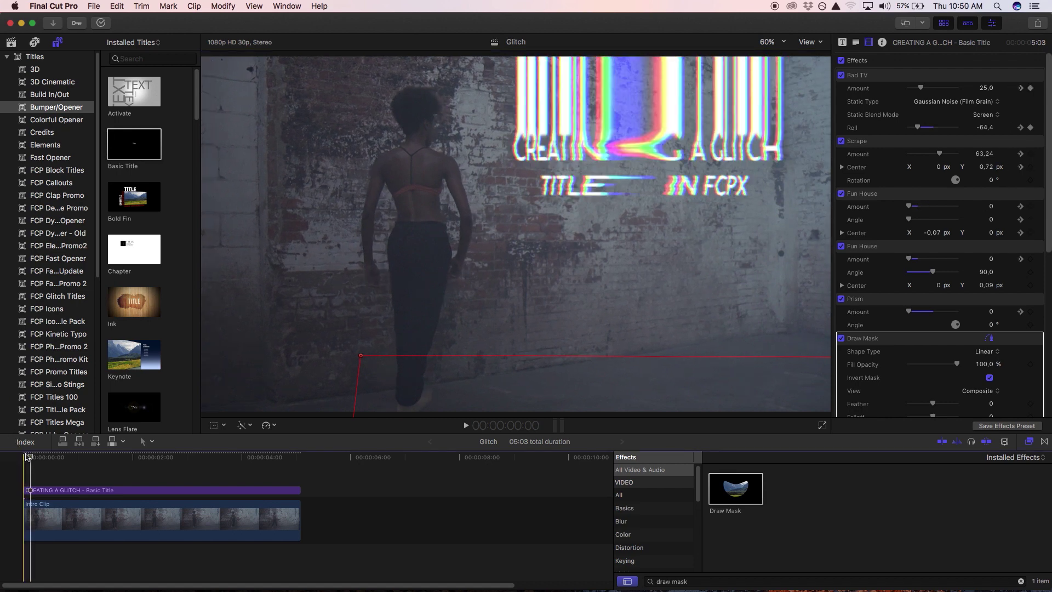
{"action": "left_click", "coordinate": [1030, 364]}
{"action": "key", "text": "Right"}
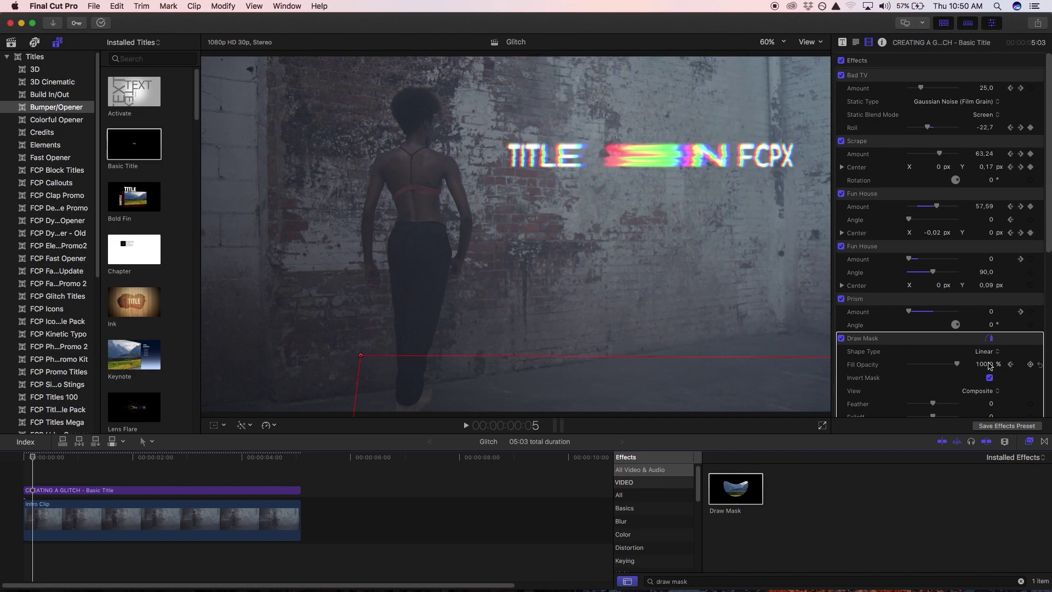
{"action": "left_click_drag", "start_coordinate": [986, 364], "coordinate": [954, 364]}
Examine the masked title on the frames after frame 5 and play its opening from the start.
{"action": "key", "text": "Right"}
{"action": "key", "text": "Right"}
{"action": "key", "text": "Right"}
{"action": "key", "text": "Right"}
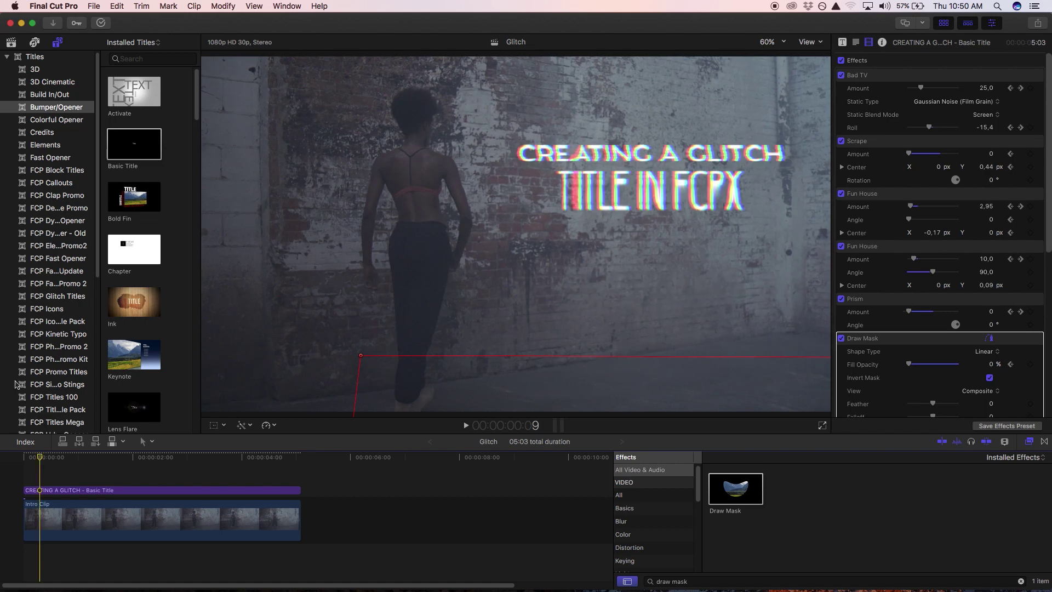
{"action": "key", "text": "Left"}
{"action": "key", "text": "Left"}
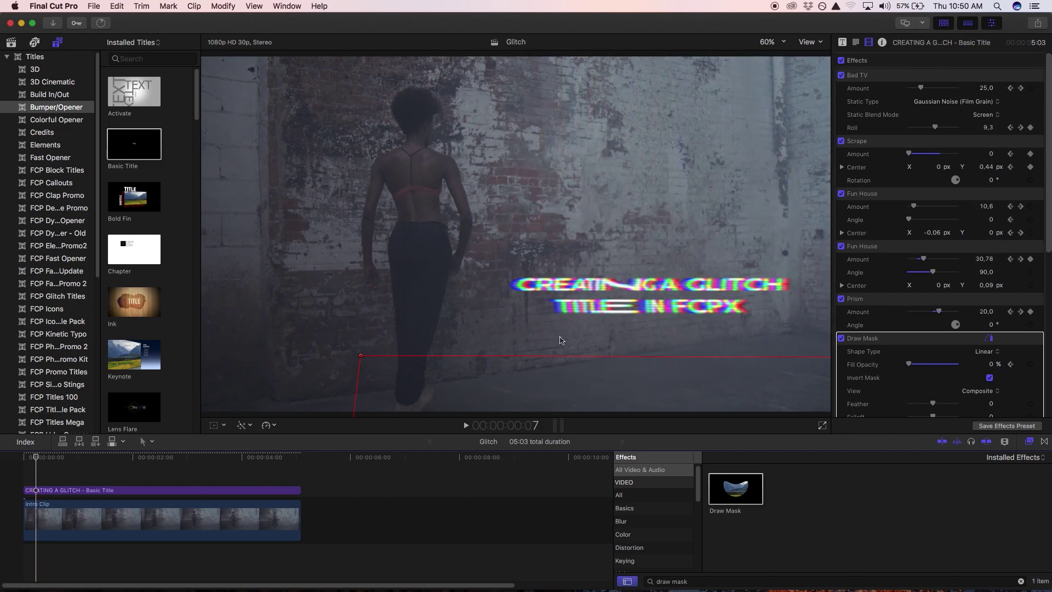
{"action": "key", "text": "Home"}
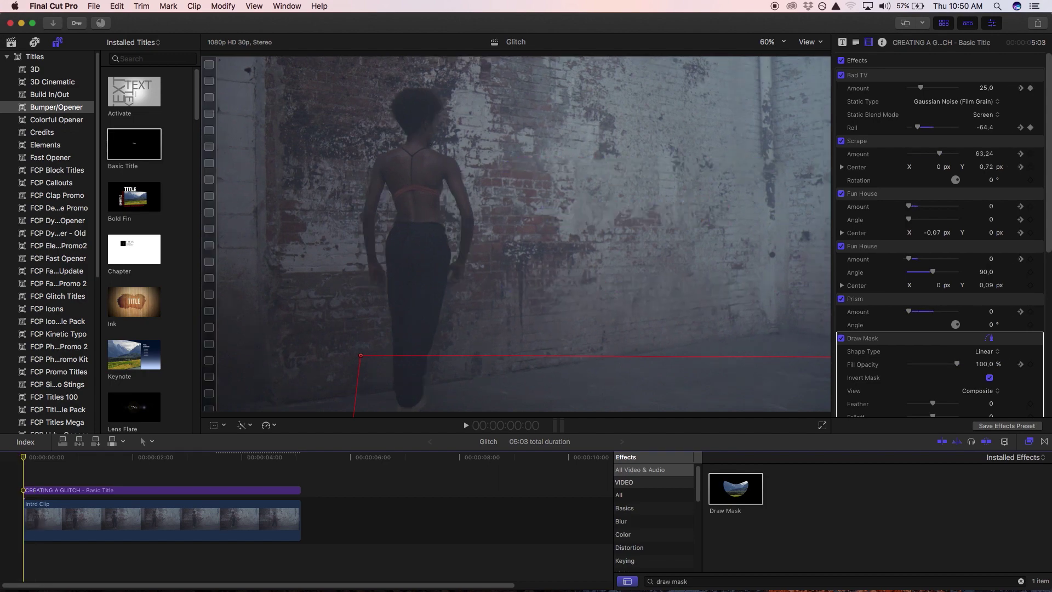
{"action": "key", "text": "space"}
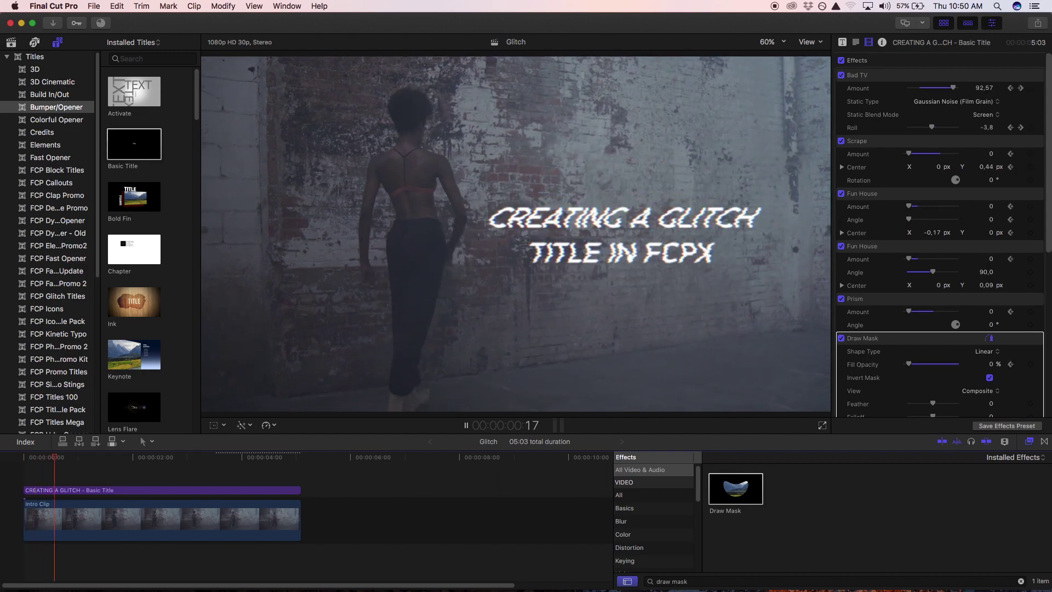
{"action": "key", "text": "space"}
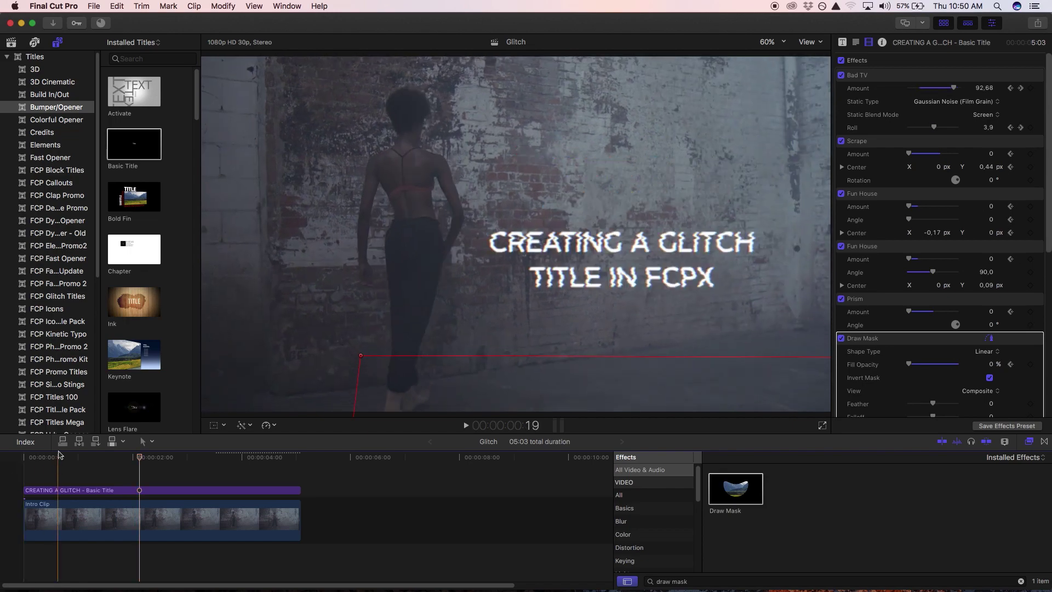
{"action": "left_click_drag", "start_coordinate": [58, 457], "coordinate": [23, 457]}
{"action": "key", "text": "space"}
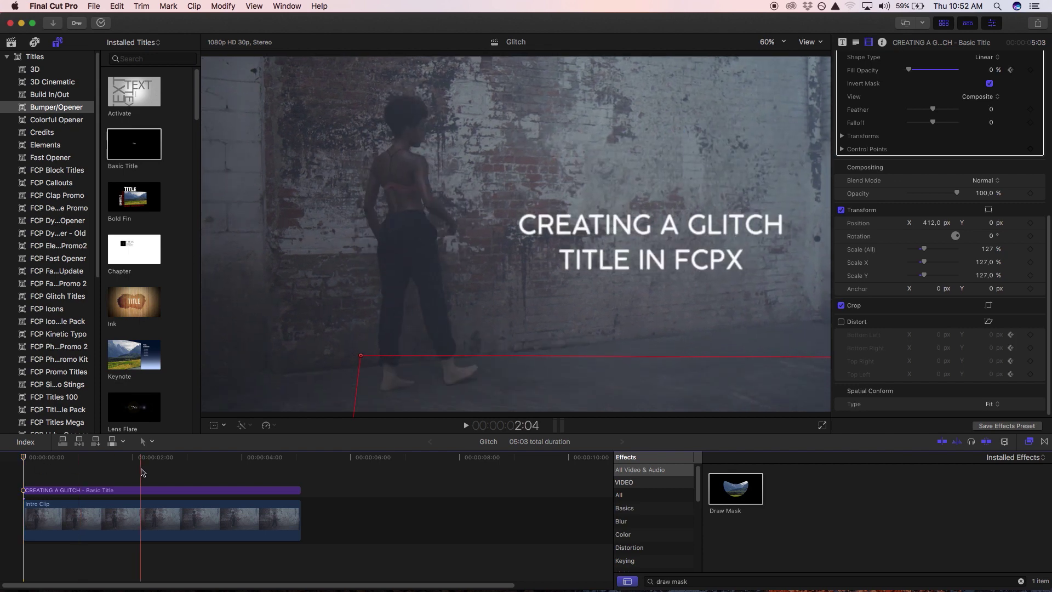
Combine the title and the Intro Clip into a compound clip named "Intro".
{"action": "left_click_drag", "start_coordinate": [141, 469], "coordinate": [82, 550]}
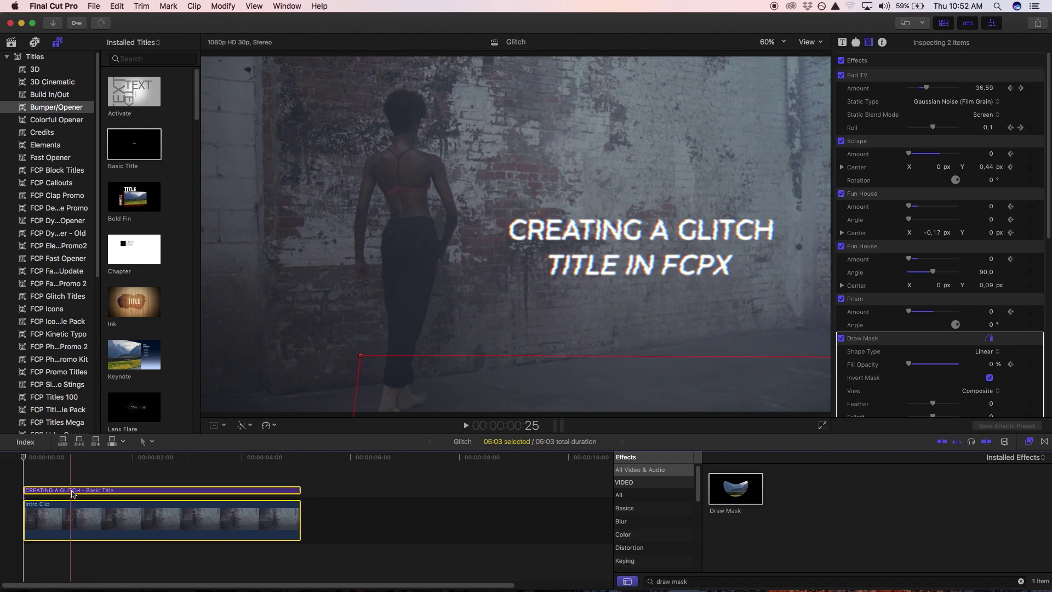
{"action": "right_click", "coordinate": [71, 491]}
{"action": "left_click", "coordinate": [122, 404]}
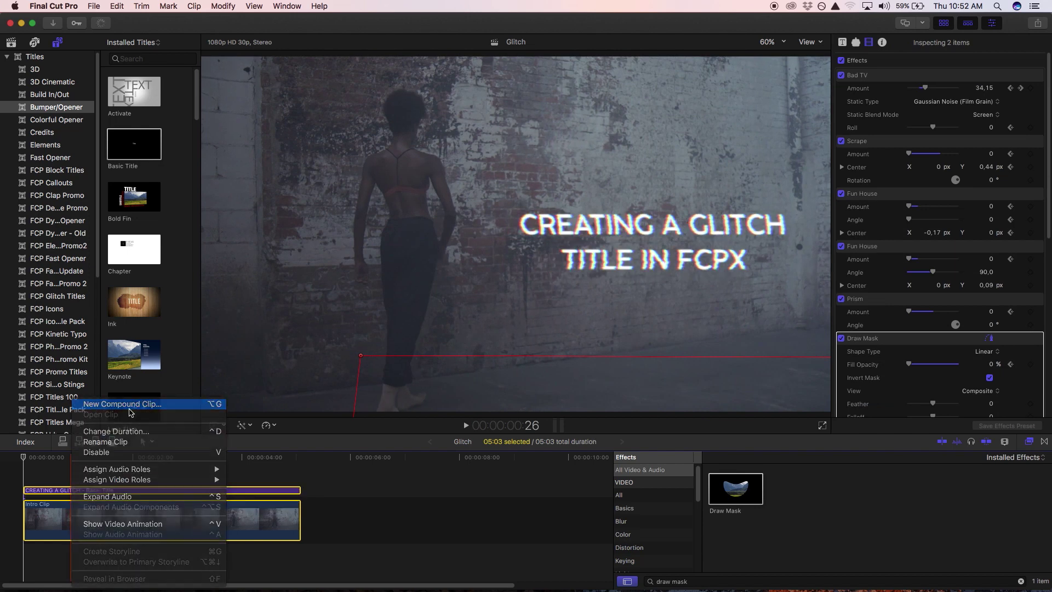
{"action": "type", "text": "Int"}
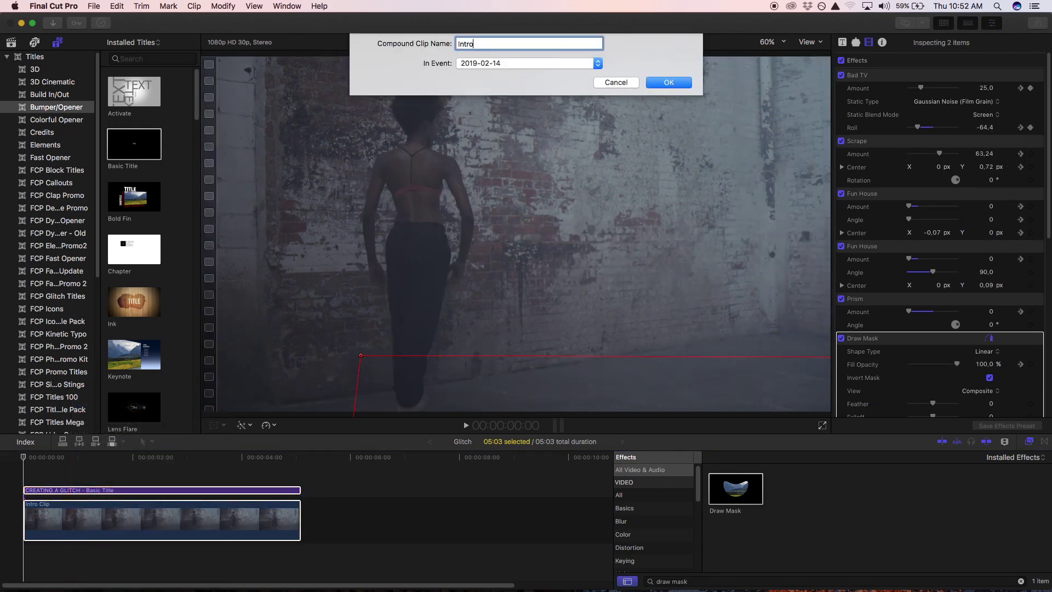
{"action": "type", "text": "ro"}
{"action": "key", "text": "Return"}
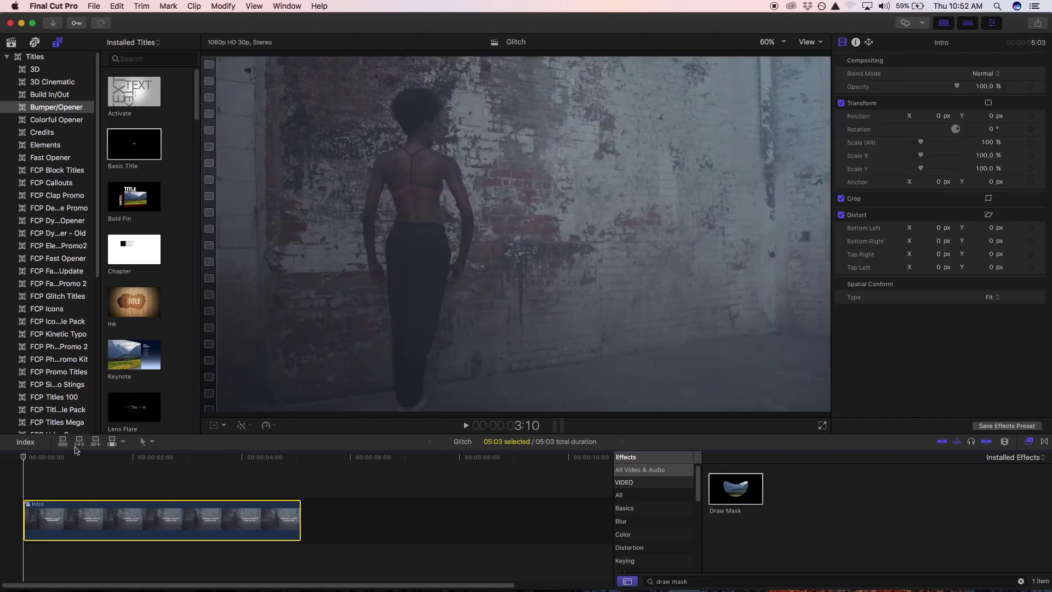
Trim the end of the Intro compound clip to a duration of 2:05.
{"action": "left_click_drag", "start_coordinate": [26, 458], "coordinate": [142, 454]}
{"action": "left_click_drag", "start_coordinate": [298, 515], "coordinate": [140, 534]}
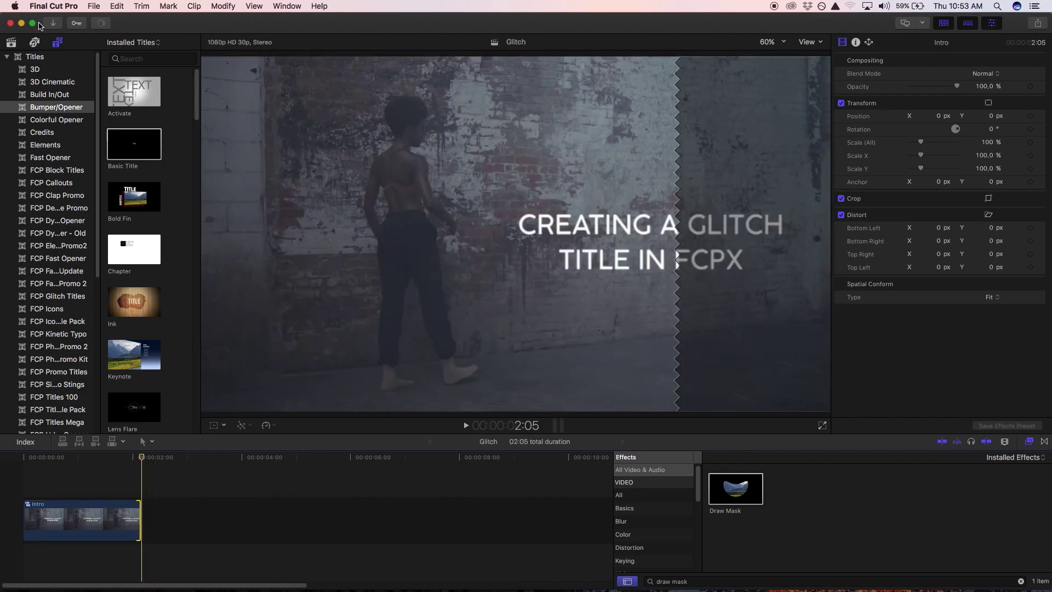
Append clip 4 from the media library after the Intro clip and trim its start so the project lasts 4:00.
{"action": "left_click", "coordinate": [11, 43]}
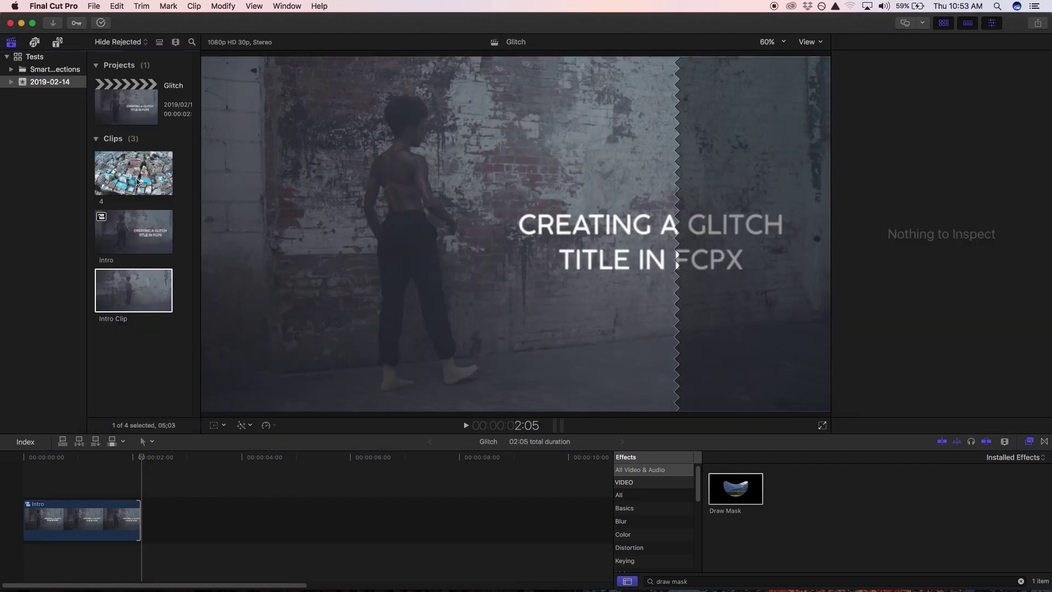
{"action": "left_click", "coordinate": [126, 166]}
{"action": "left_click_drag", "start_coordinate": [126, 166], "coordinate": [152, 511]}
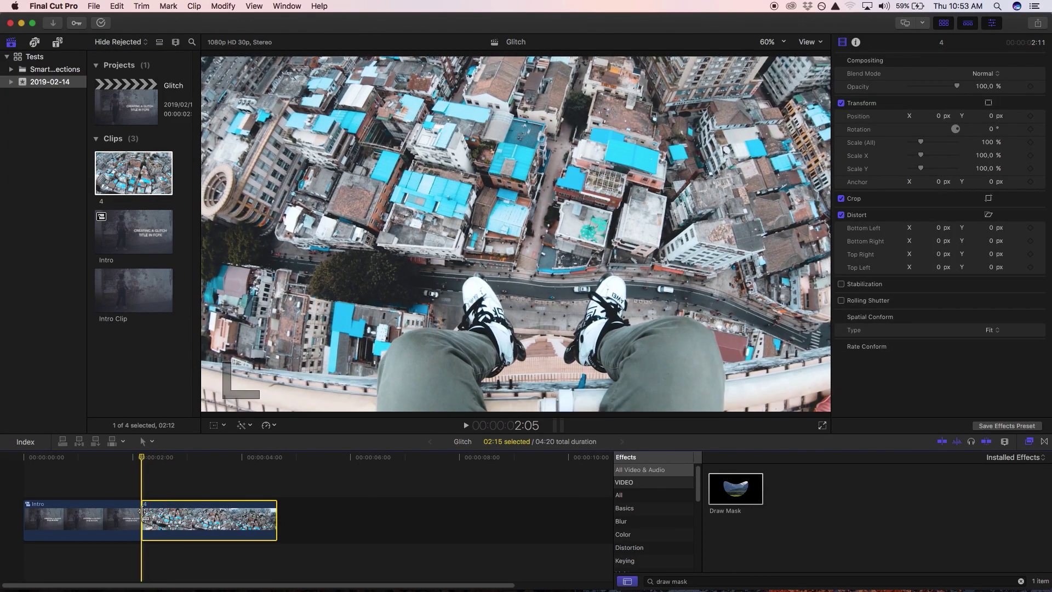
{"action": "left_click_drag", "start_coordinate": [145, 511], "coordinate": [180, 516]}
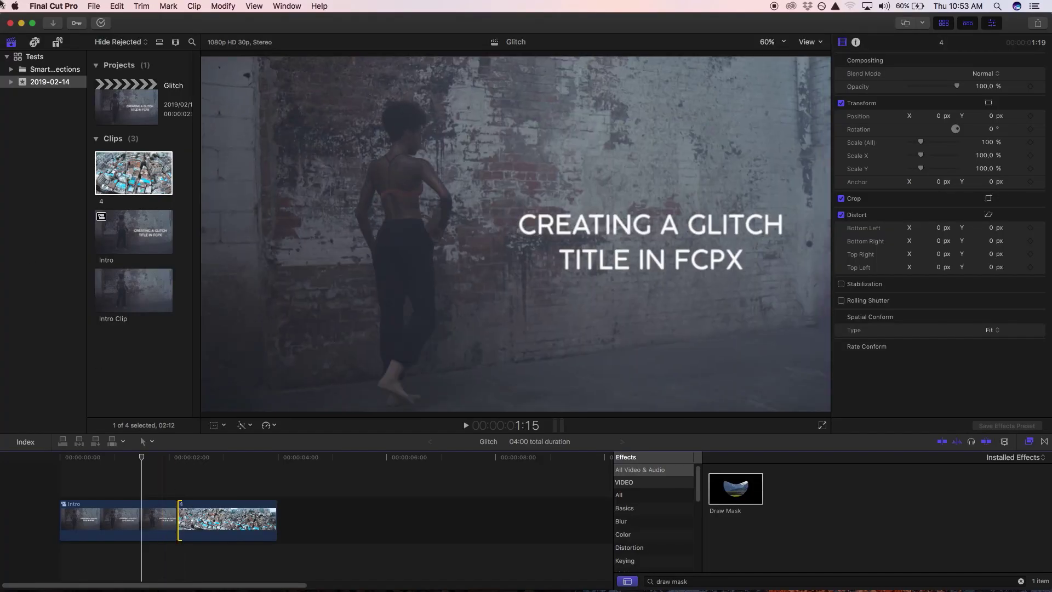
Add the Glitch 26 transition at the cut between the Intro clip and clip 4.
{"action": "left_click", "coordinate": [12, 43]}
{"action": "left_click", "coordinate": [12, 43]}
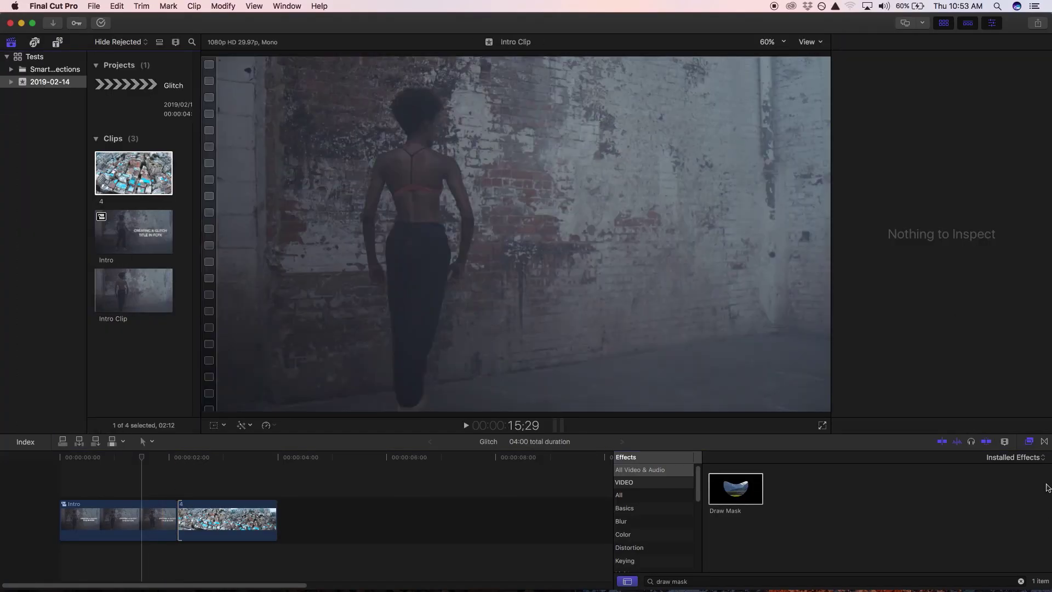
{"action": "left_click", "coordinate": [1045, 442]}
{"action": "key", "text": "cmd+4"}
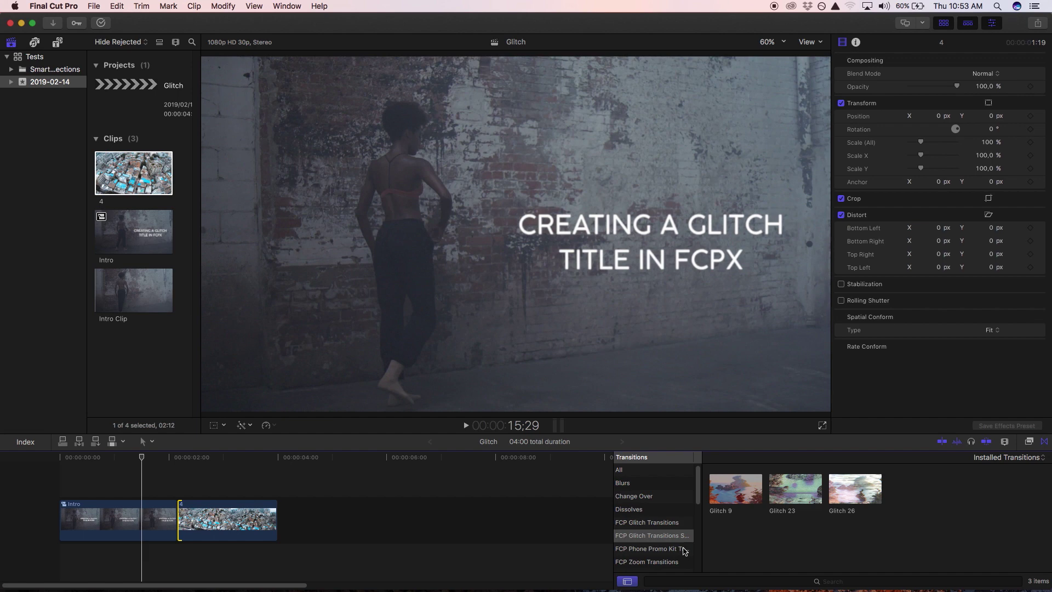
{"action": "left_click", "coordinate": [654, 539]}
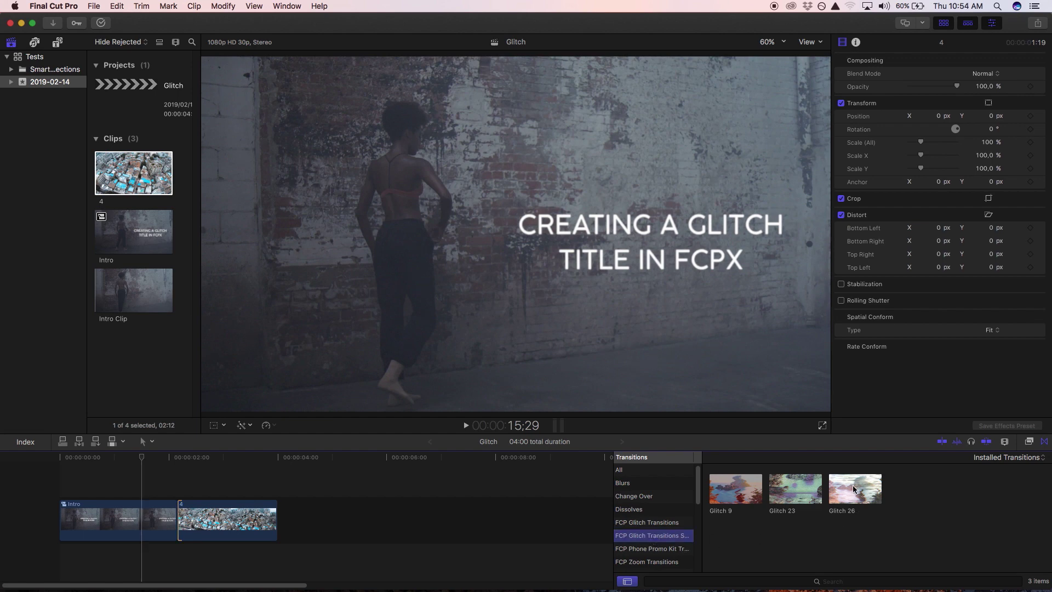
{"action": "left_click_drag", "start_coordinate": [853, 485], "coordinate": [178, 521]}
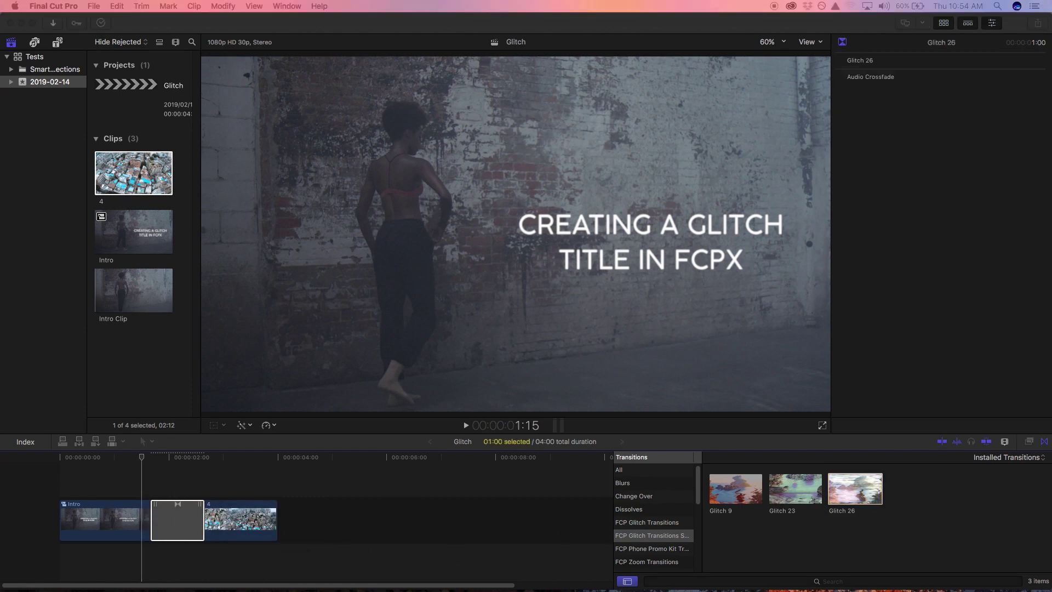
Switch to the SFX folder in Finder and place 26.wav beneath the Glitch 26 transition in the timeline.
{"action": "left_click_drag", "start_coordinate": [301, 278], "coordinate": [561, 190]}
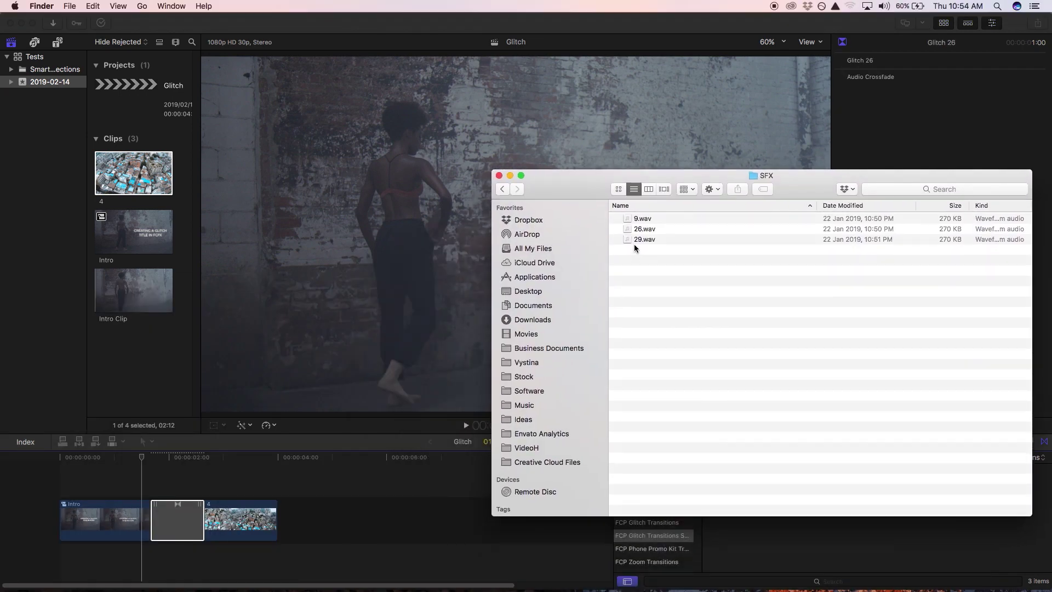
{"action": "left_click", "coordinate": [628, 228]}
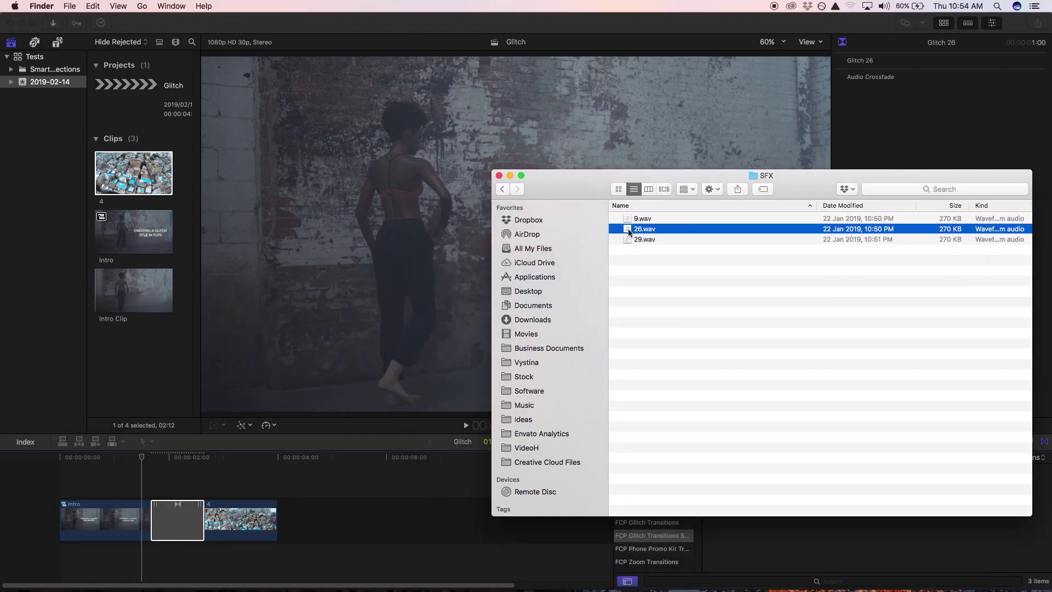
{"action": "left_click_drag", "start_coordinate": [628, 229], "coordinate": [168, 554]}
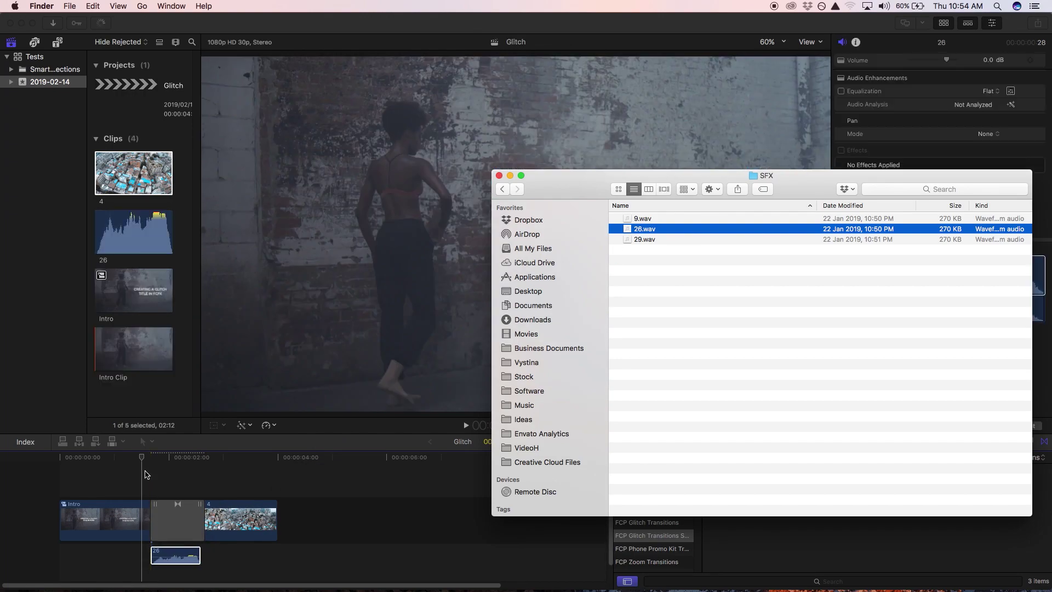
Play the finished sequence full screen from the start.
{"action": "left_click", "coordinate": [58, 455]}
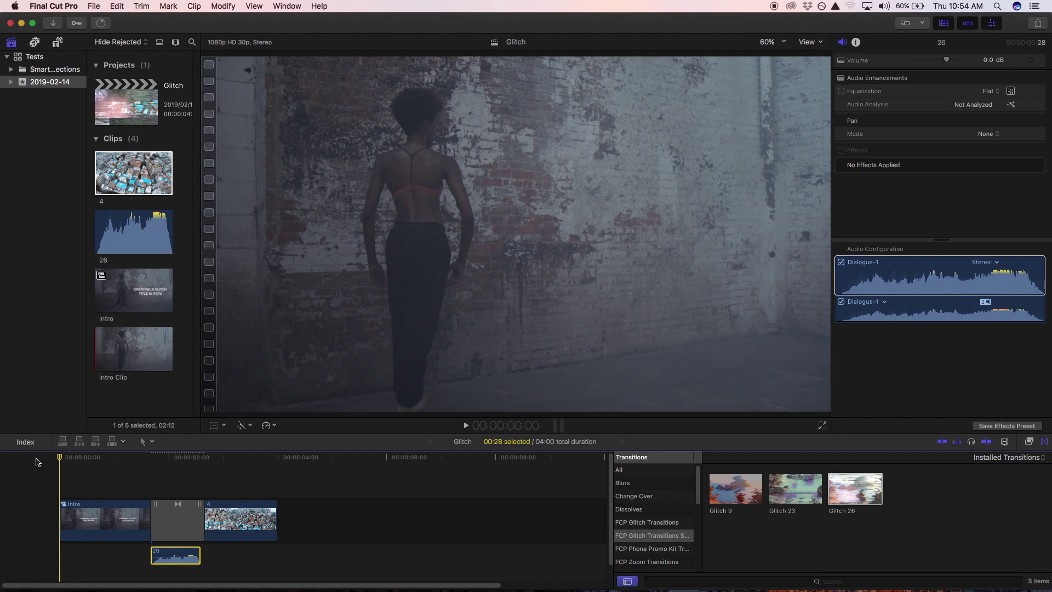
{"action": "key", "text": "shift+super+f"}
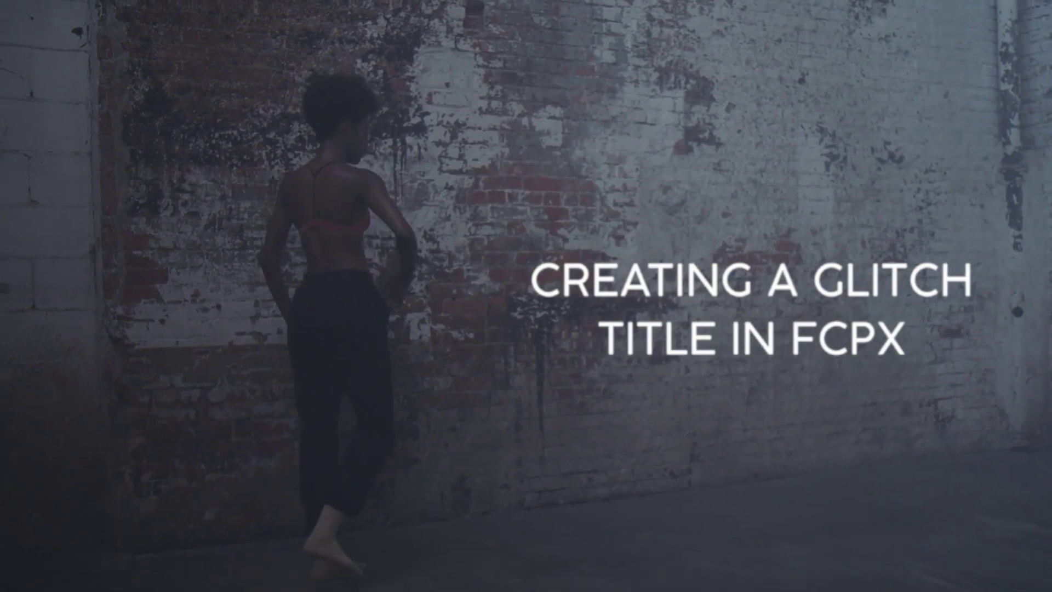
{"action": "key", "text": "Escape"}
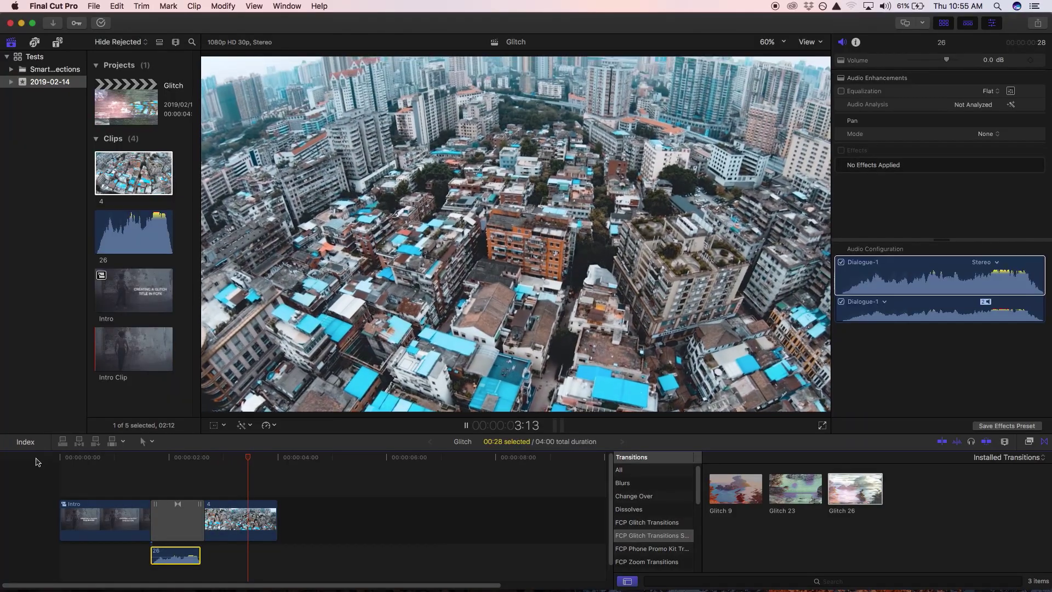